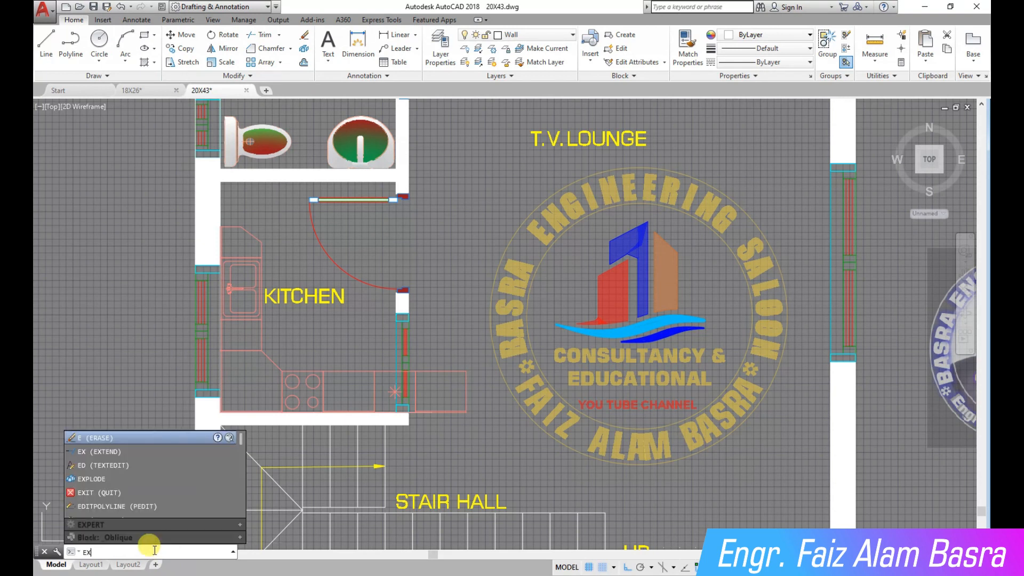
Explode the kitchen counter block into separate objects
text(L)
click(108, 497)
click(297, 354)
click(238, 336)
key(Return)
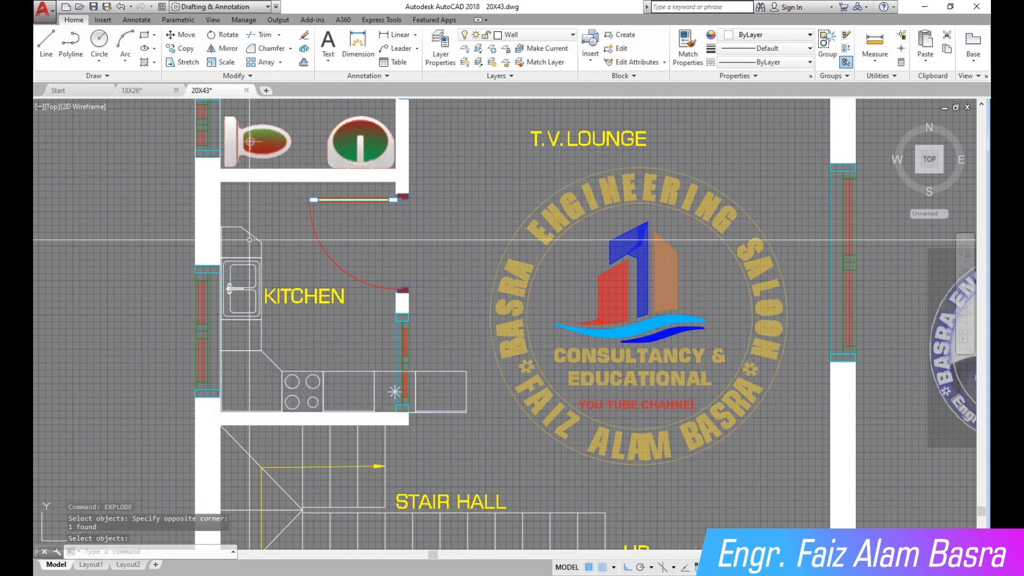
Erase the angled corner line at the counter end nearest the bathroom
scroll(249, 251, up, 4)
scroll(294, 411, down, 4)
scroll(282, 355, up, 4)
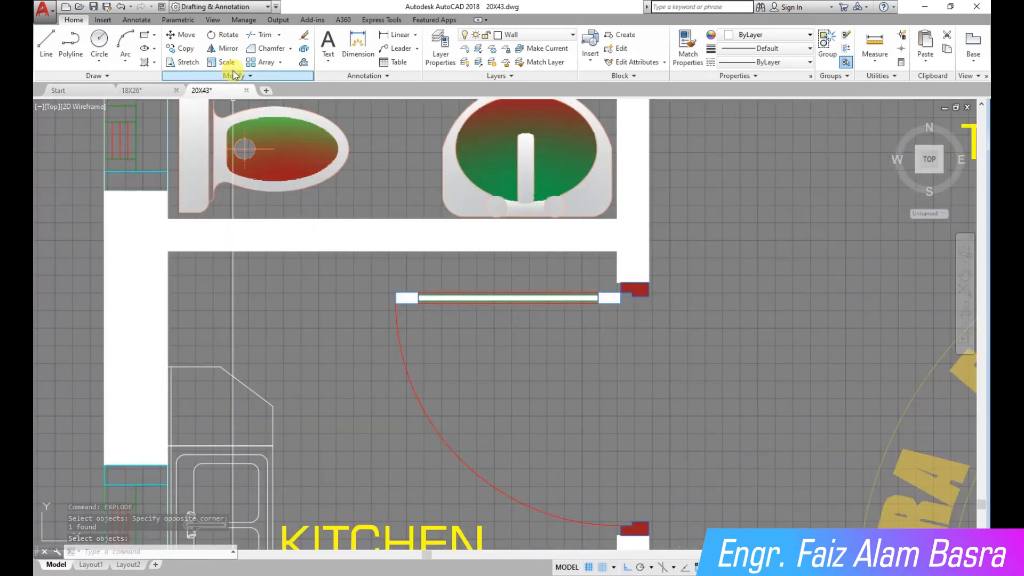
click(256, 330)
click(248, 391)
key(Return)
Extend the counter's long edge lines beside the sink up to the bathroom wall
click(279, 35)
click(265, 91)
key(Return)
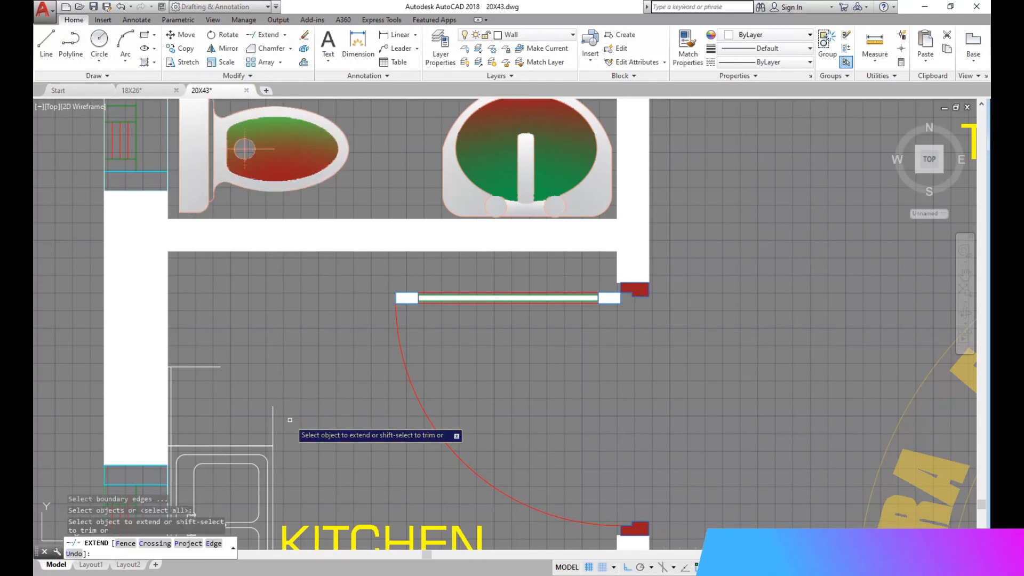
click(290, 418)
click(247, 398)
click(178, 376)
click(168, 372)
click(220, 375)
click(216, 344)
scroll(218, 339, down, 5)
scroll(342, 370, up, 5)
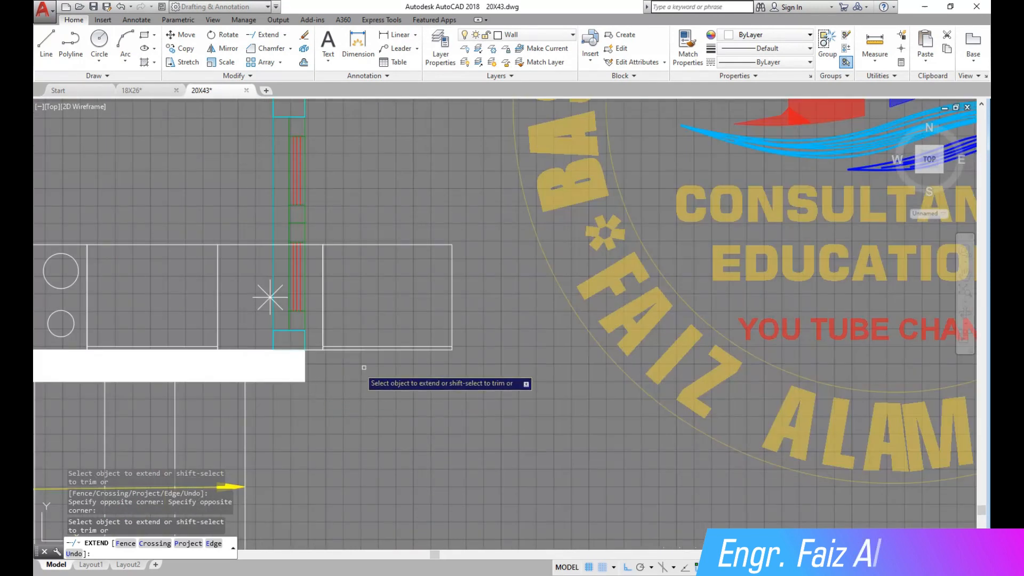
right_click(344, 204)
click(363, 209)
Erase the end section of the kitchen counter that sticks out beyond the window into the lounge
click(319, 226)
click(474, 354)
key(Delete)
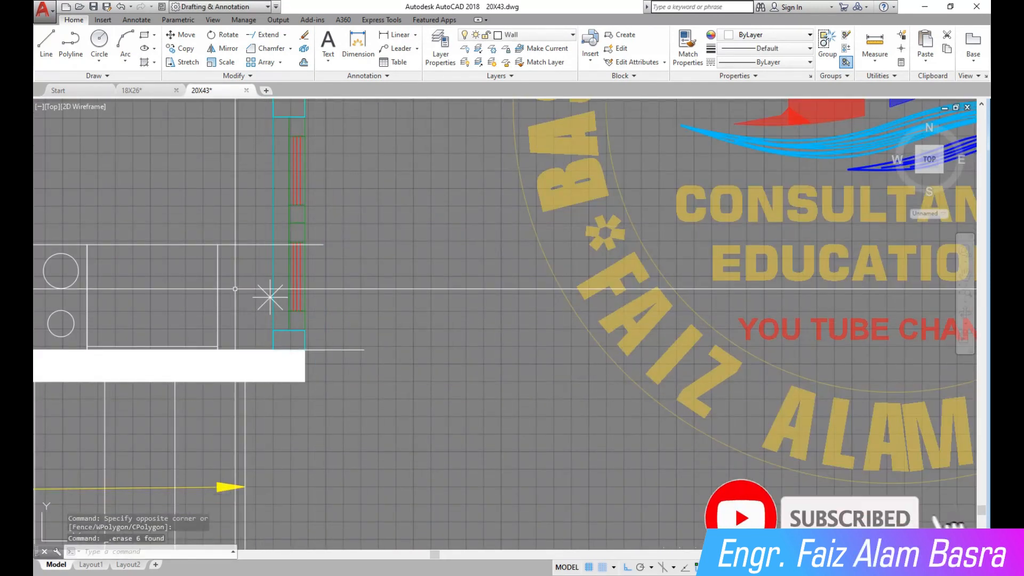
Move the star symbol from beside the kitchen's lounge-side window to the counter section next to the bathroom wall, with Ortho off
click(186, 35)
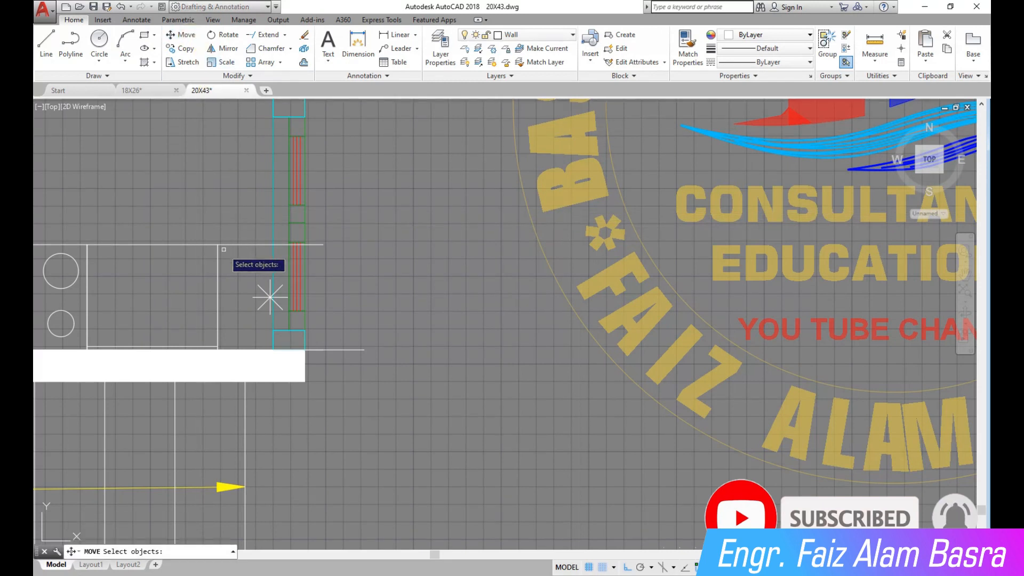
click(241, 265)
click(295, 323)
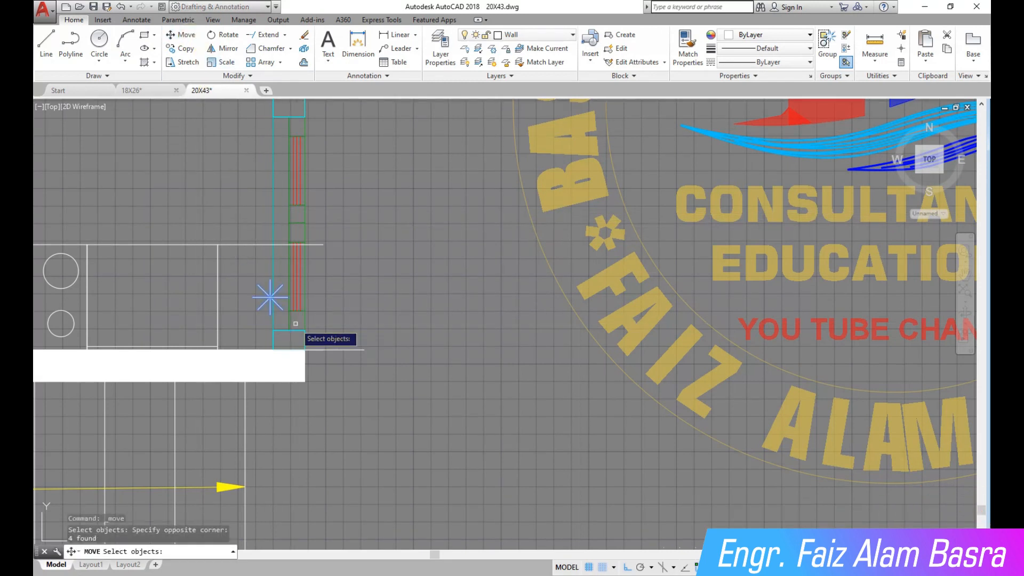
key(Return)
click(271, 304)
scroll(272, 307, down, 3)
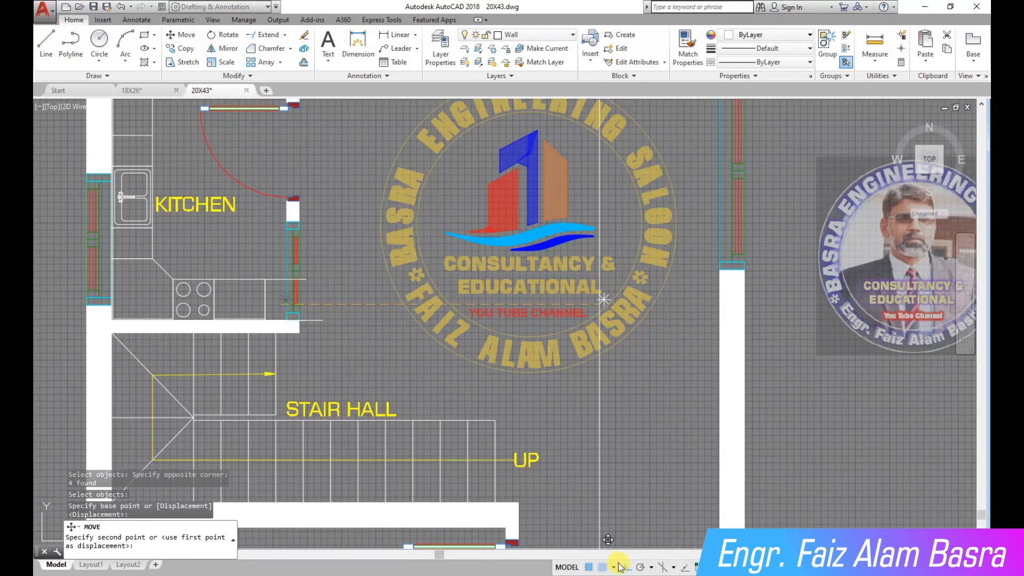
scroll(320, 405, down, 3)
scroll(213, 213, up, 5)
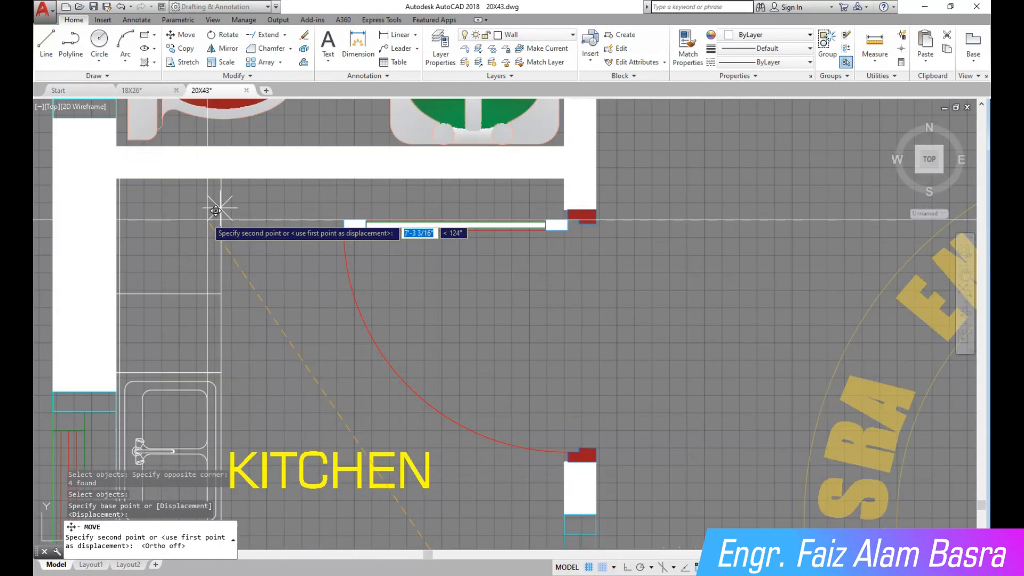
click(149, 240)
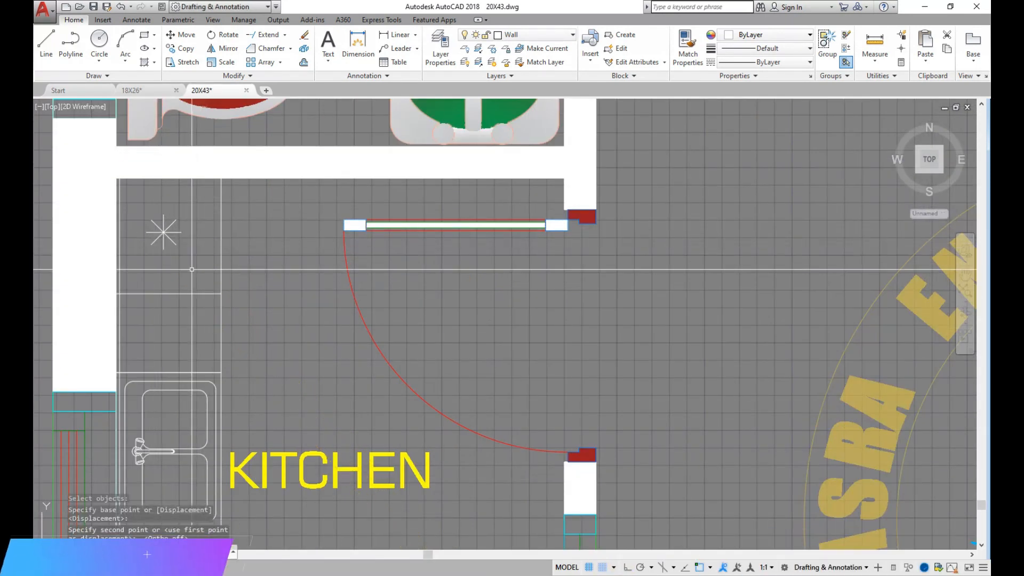
scroll(208, 201, down, 2)
scroll(208, 235, down, 2)
scroll(344, 404, up, 6)
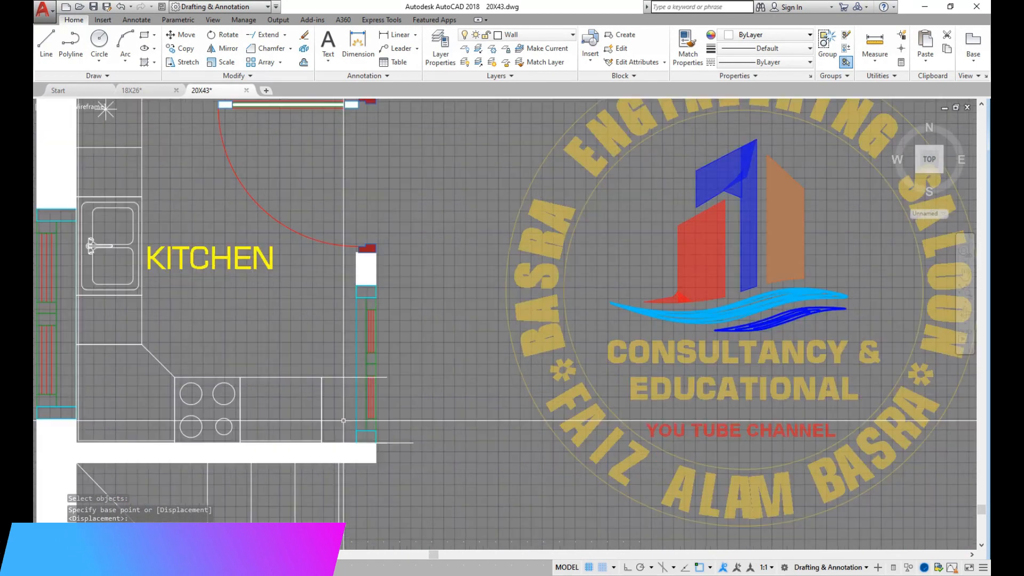
click(542, 512)
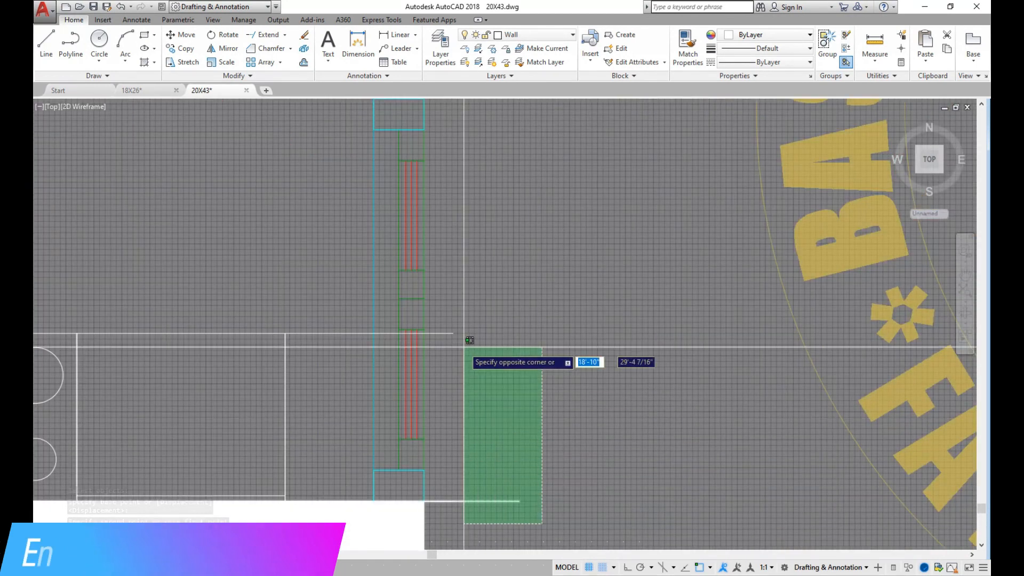
click(441, 303)
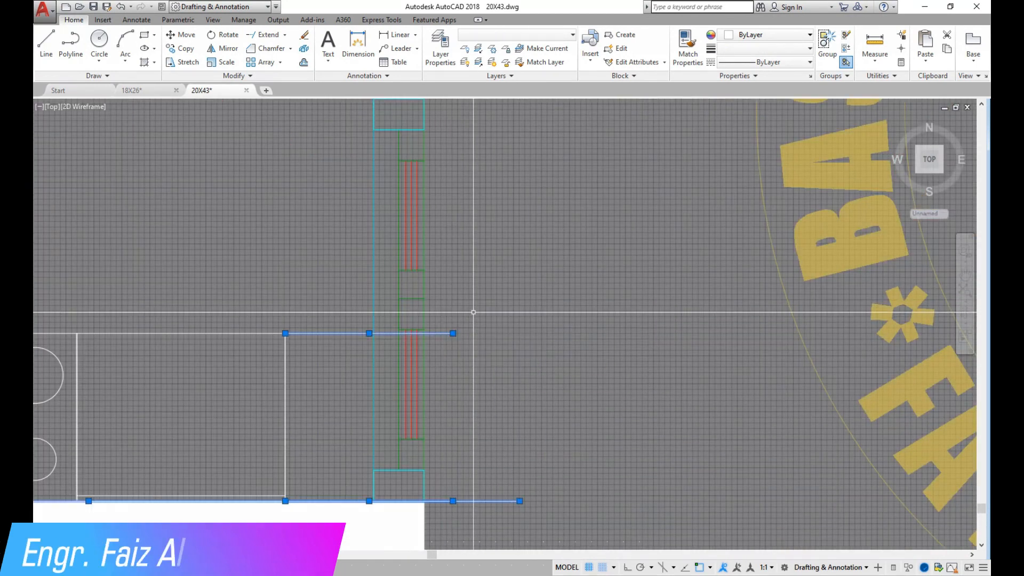
key(Escape)
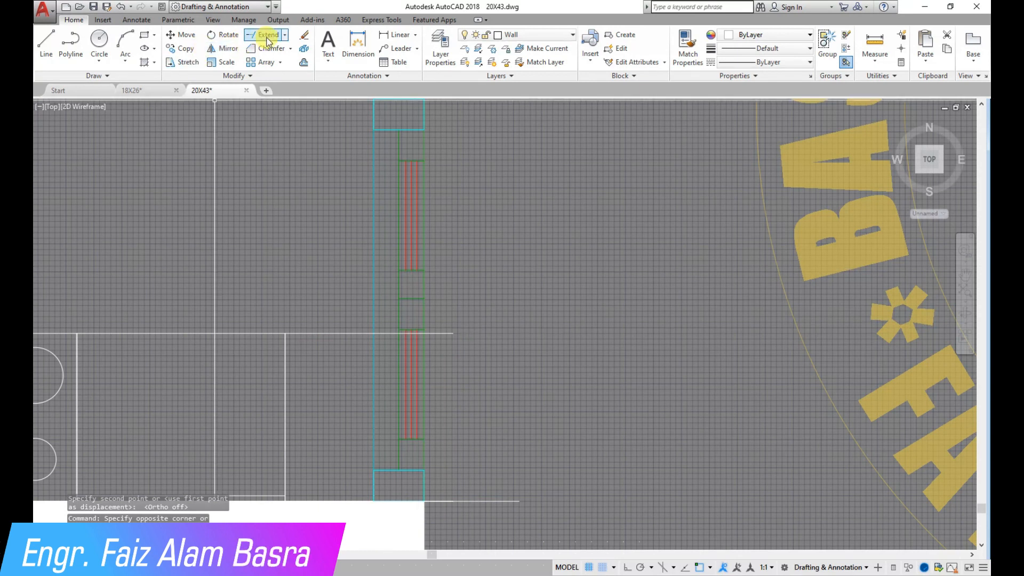
Trim the counter's overshooting front line at the inner face of the lounge-side window and erase the leftover pieces outside
click(258, 54)
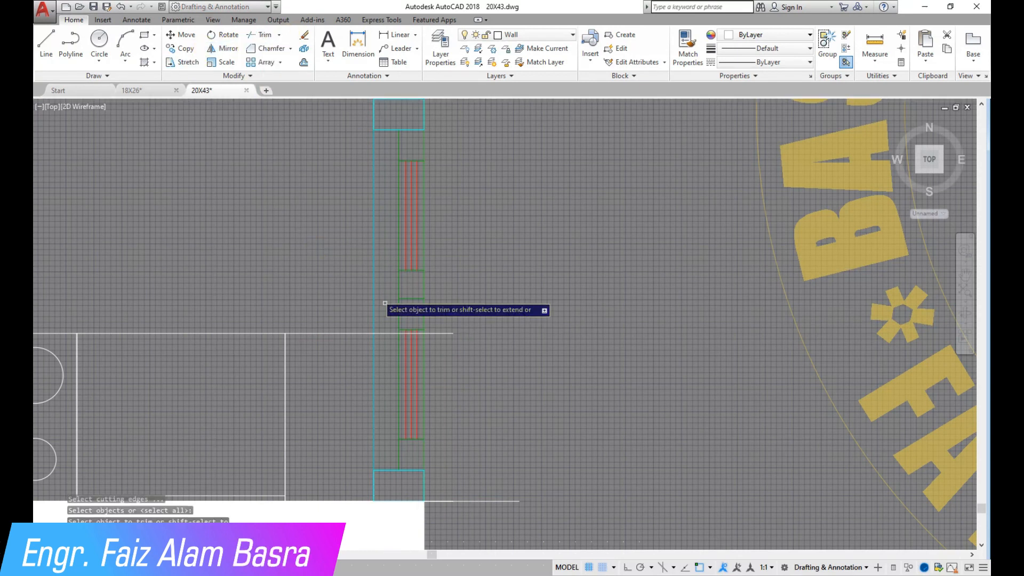
click(380, 332)
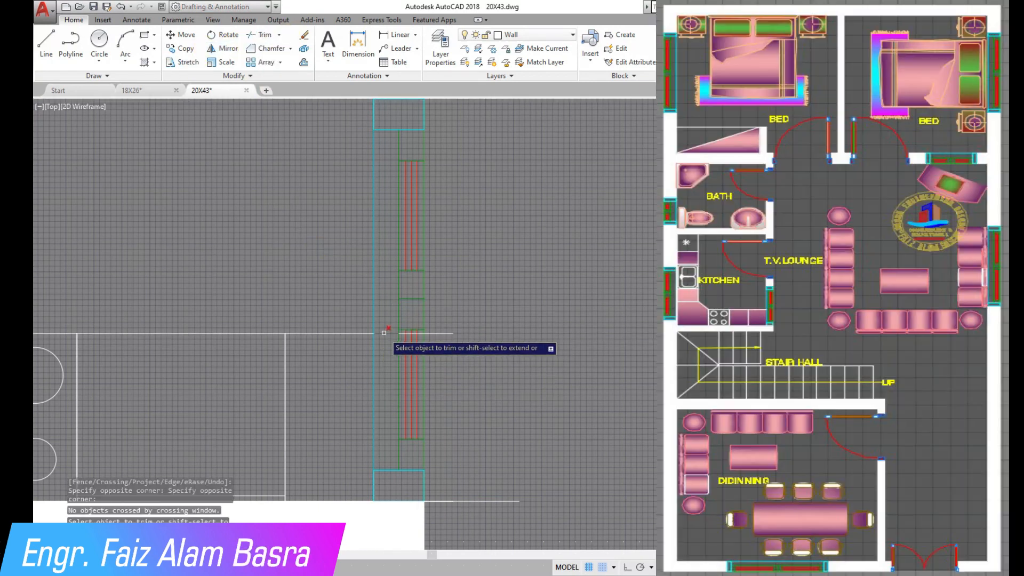
scroll(383, 492, up, 4)
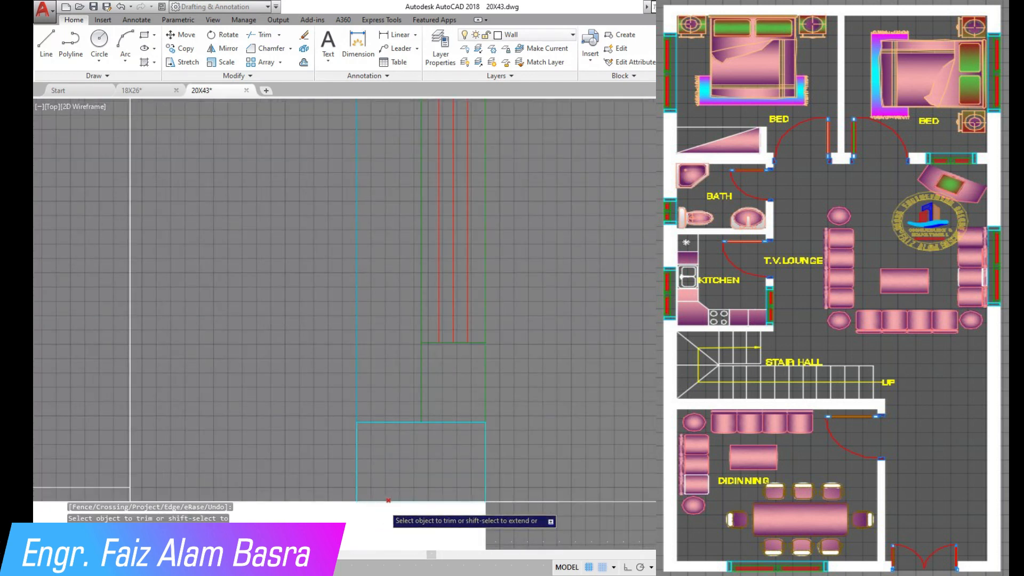
scroll(475, 379, down, 4)
right_click(536, 276)
click(551, 283)
click(553, 315)
click(495, 229)
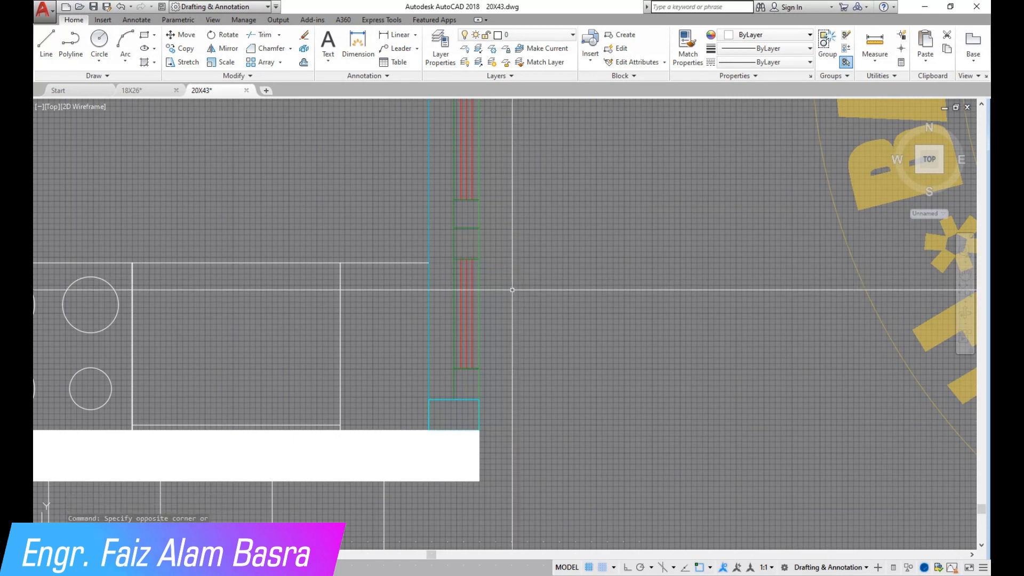
Extend the counter's back line along the stair hall wall to the inner face of the lounge-side window
scroll(408, 324, down, 2)
scroll(369, 383, up, 2)
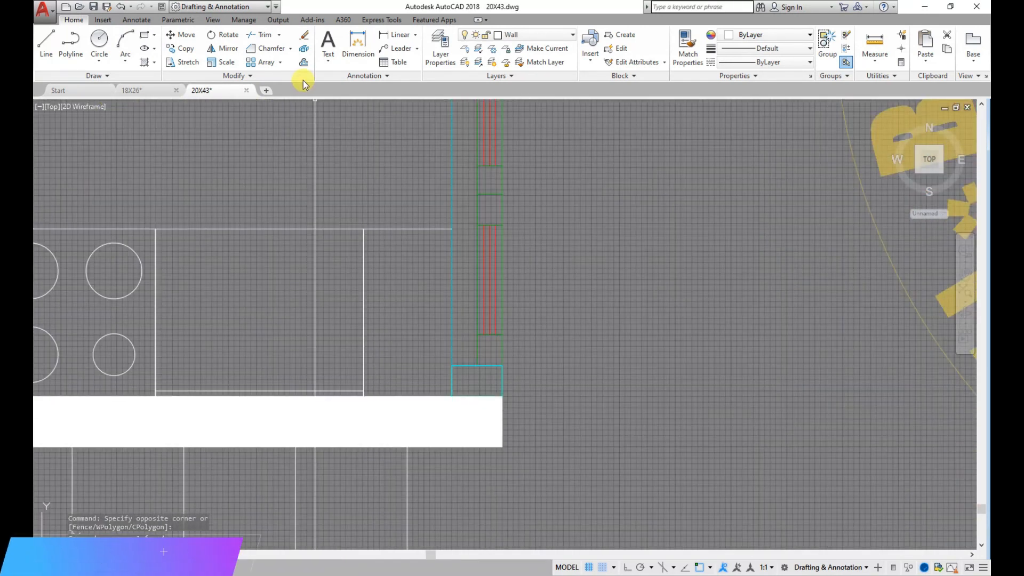
click(279, 35)
key(Return)
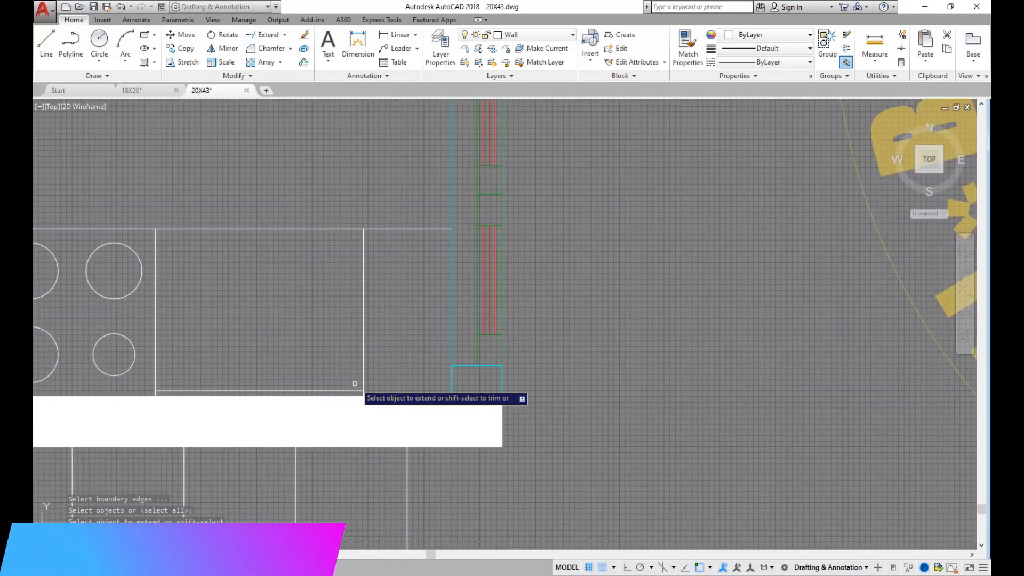
right_click(331, 328)
click(346, 338)
Move the counter divider about midway between the stove and the window, and erase the duplicate divider line left behind
scroll(504, 344, down, 2)
scroll(468, 332, up, 1)
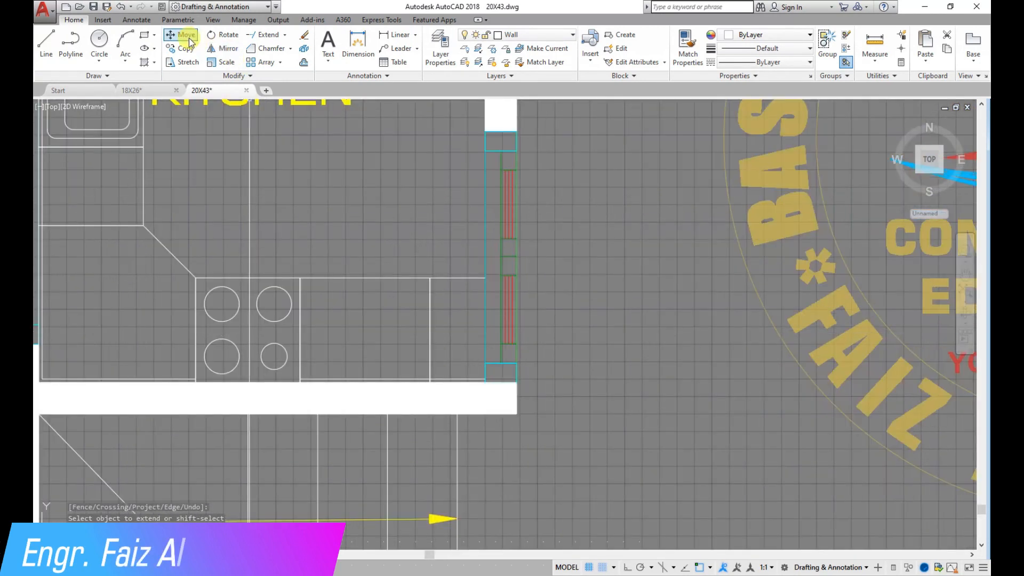
key(Return)
click(403, 328)
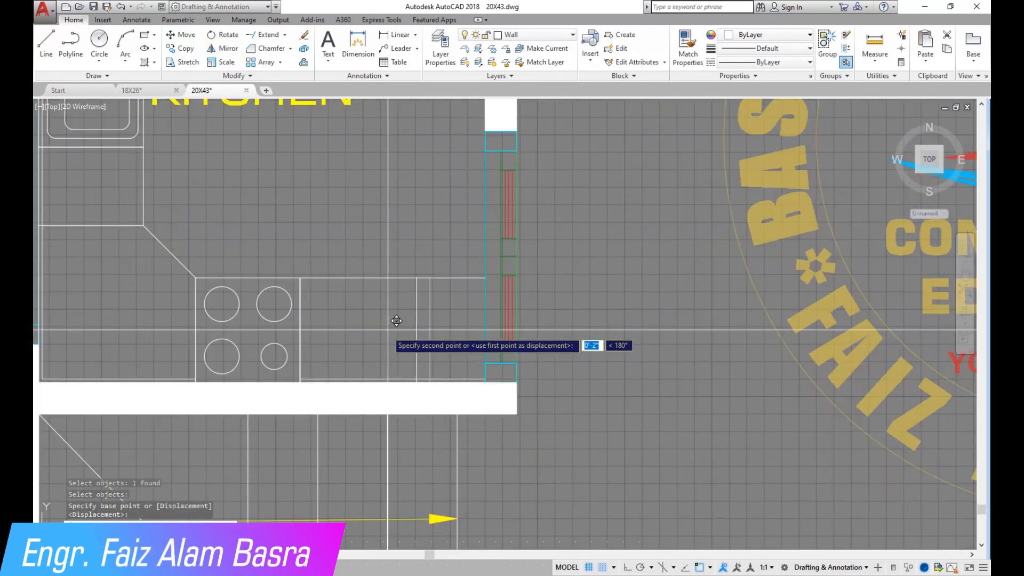
click(367, 334)
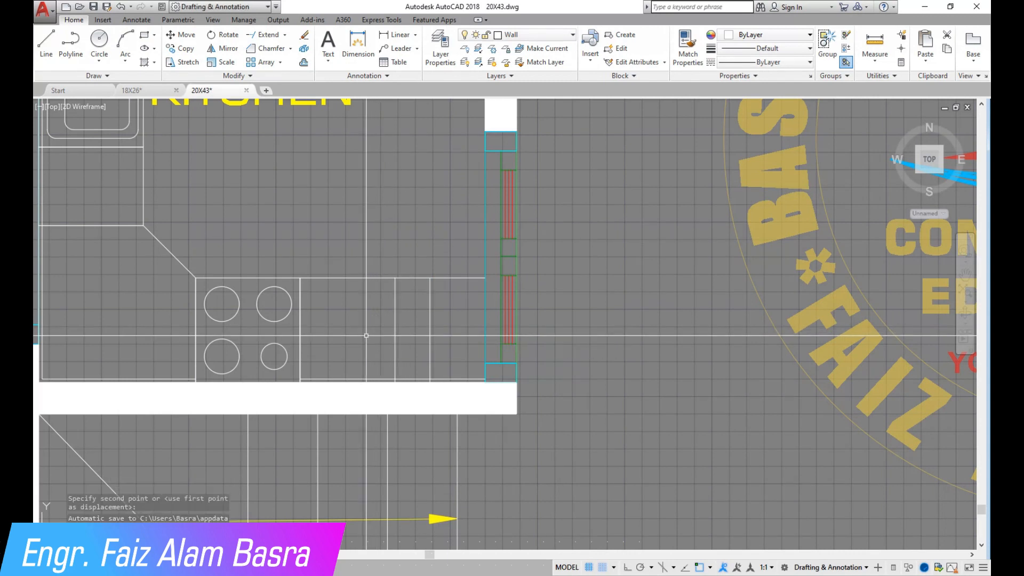
click(430, 339)
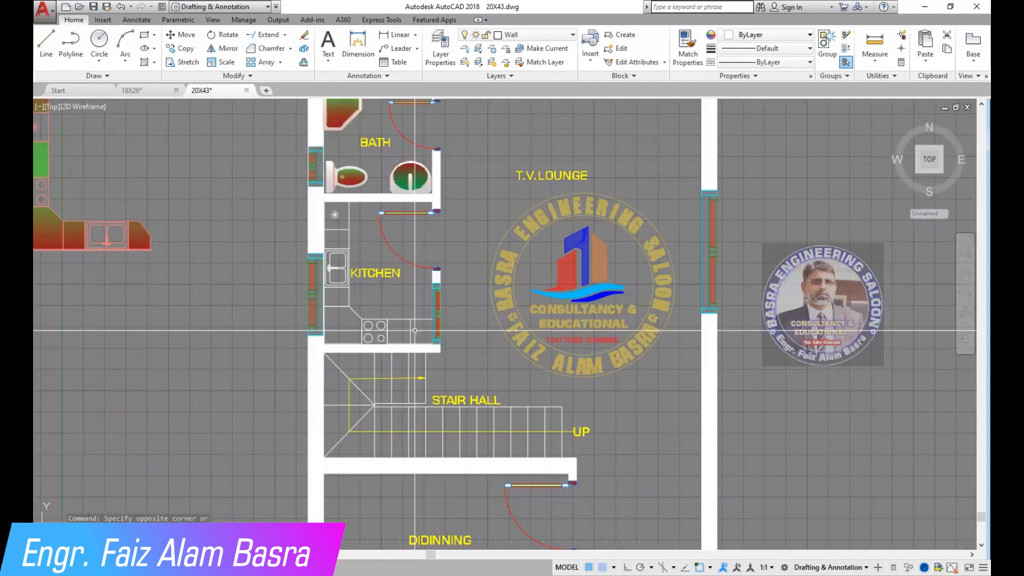
Fill the open kitchen counter sections around the sink and stove with a SOLID hatch
scroll(355, 221, up, 3)
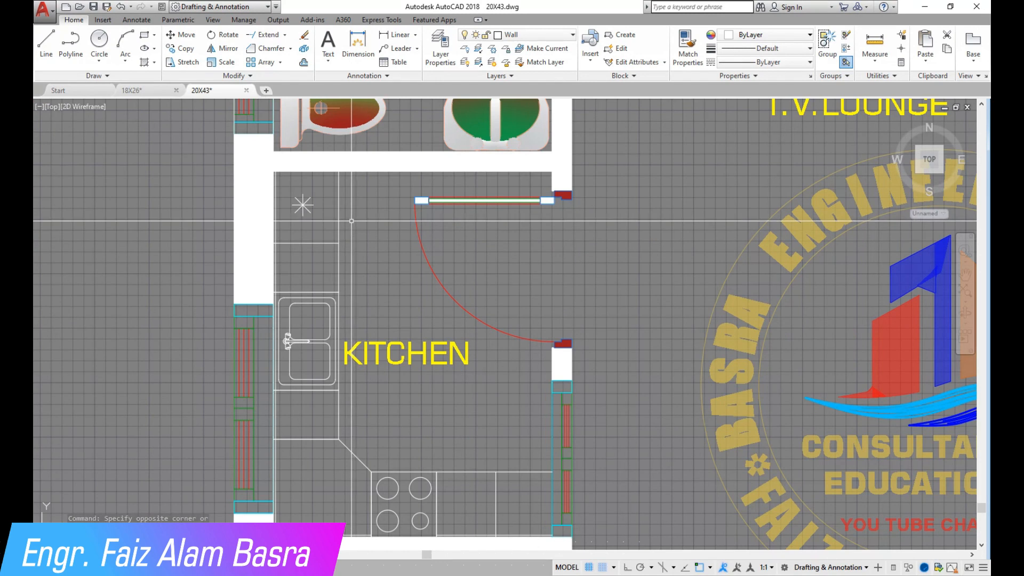
scroll(352, 221, down, 2)
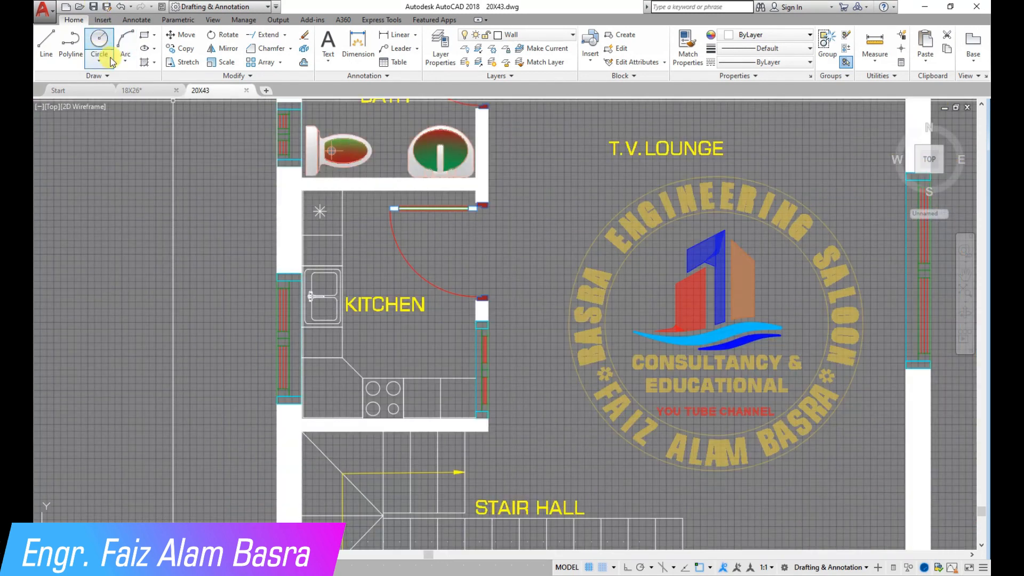
click(144, 64)
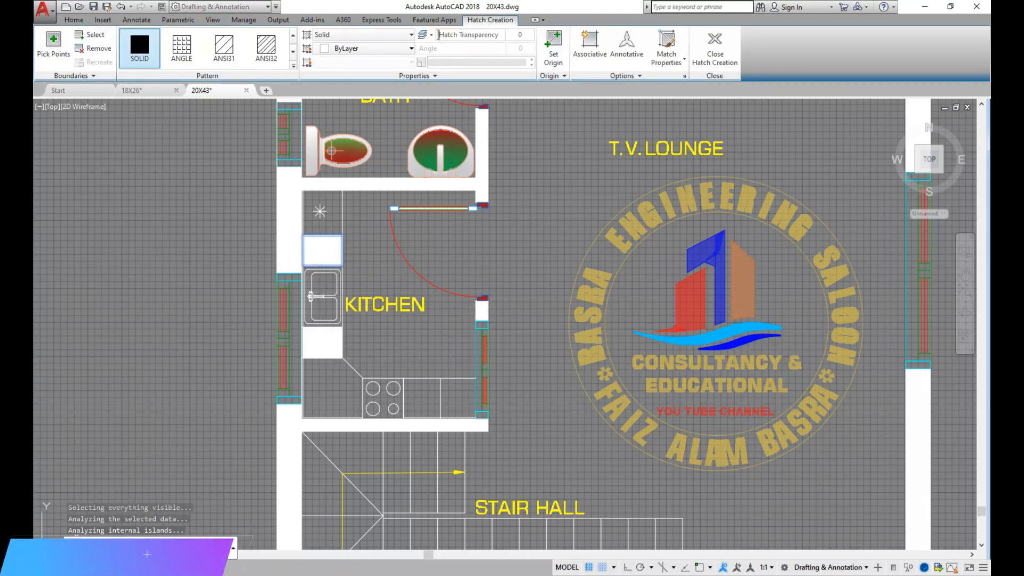
click(447, 401)
key(Return)
Erase the spare kitchen counter drawing lying outside the floor plan
scroll(383, 342, down, 3)
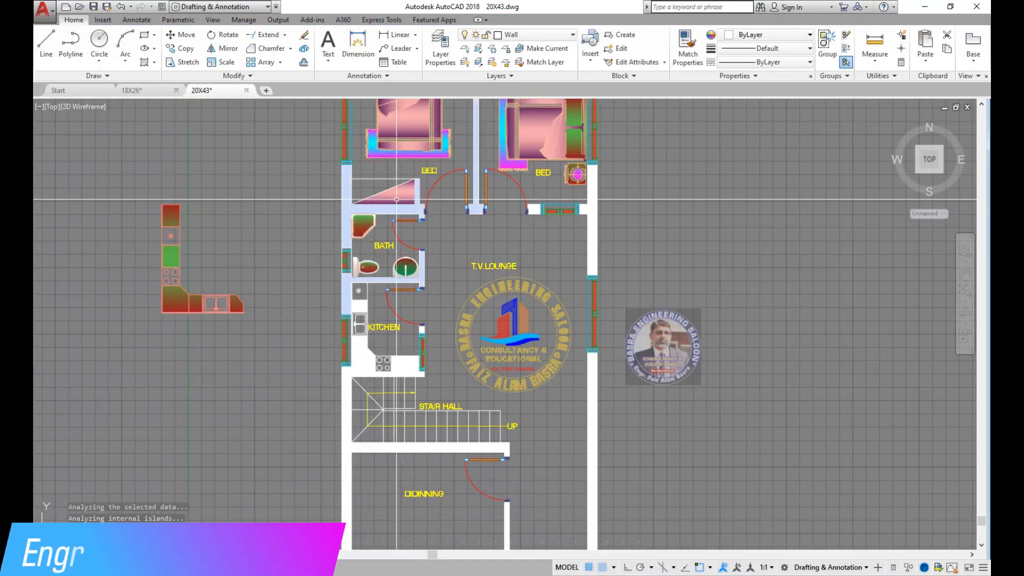
click(275, 340)
click(135, 176)
key(Delete)
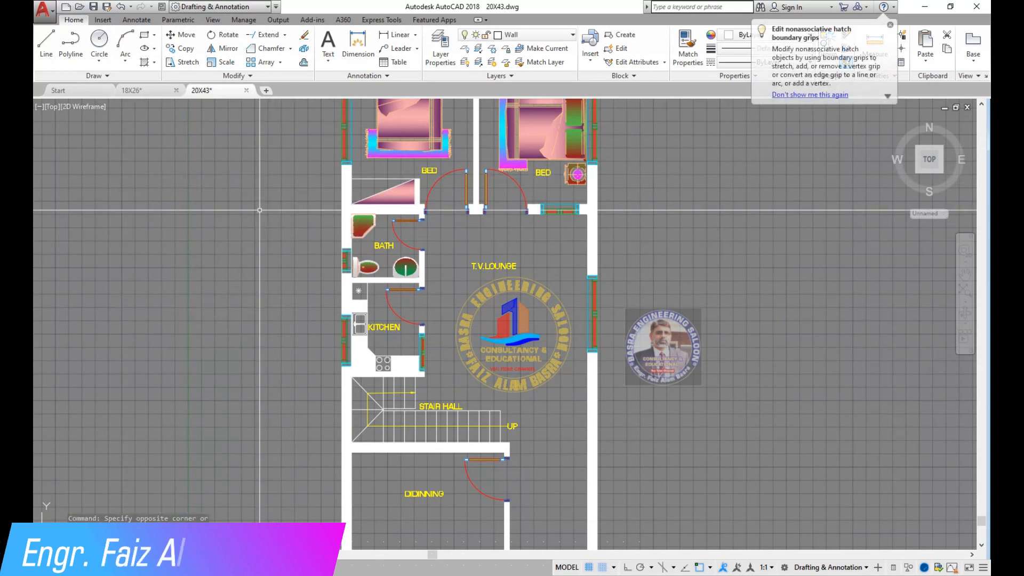
Match the kitchen counter hatches to the pink and purple gradient fill of the bedroom wardrobe
click(688, 42)
click(401, 195)
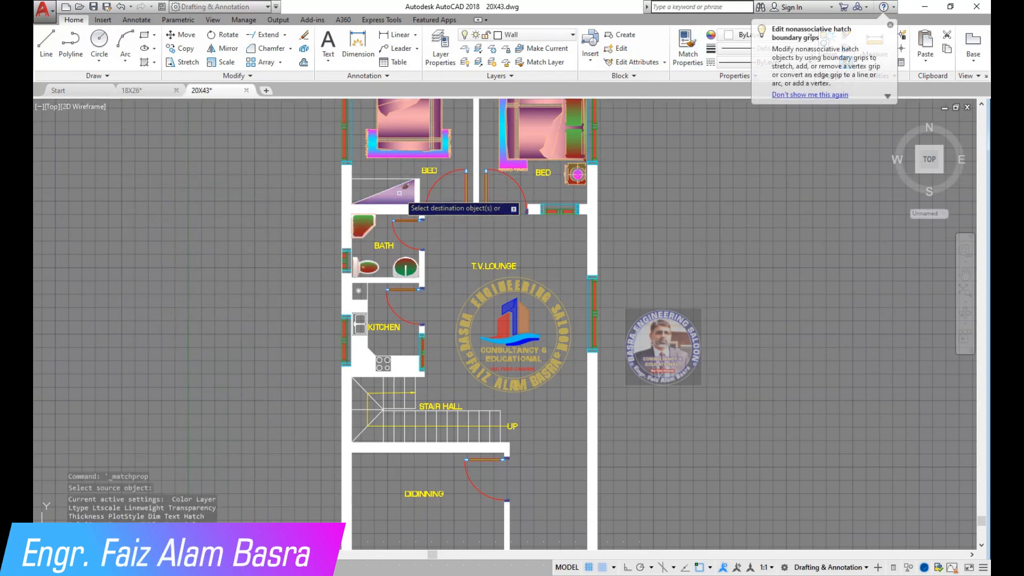
scroll(368, 363, up, 5)
scroll(373, 349, down, 4)
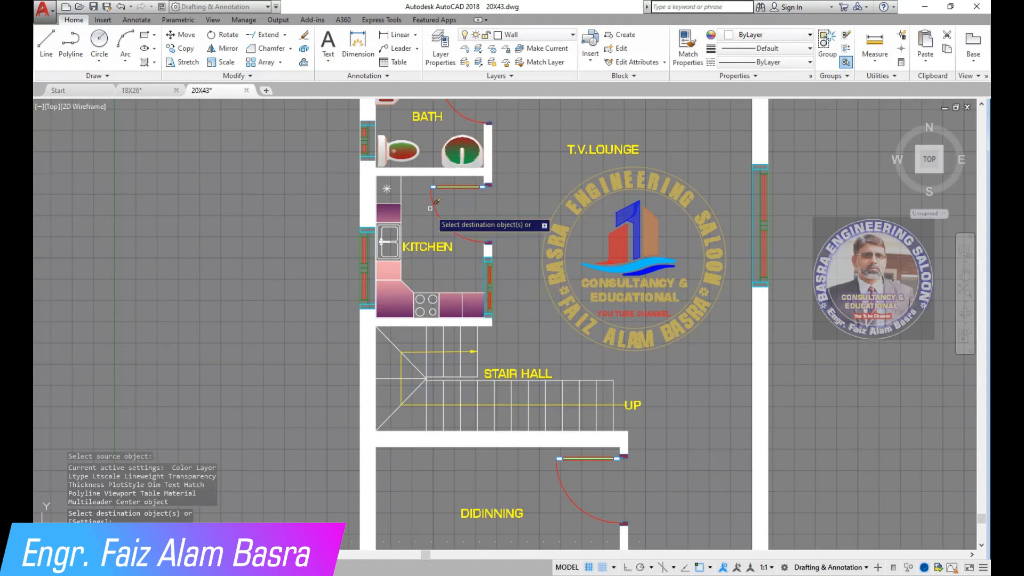
scroll(430, 209, up, 2)
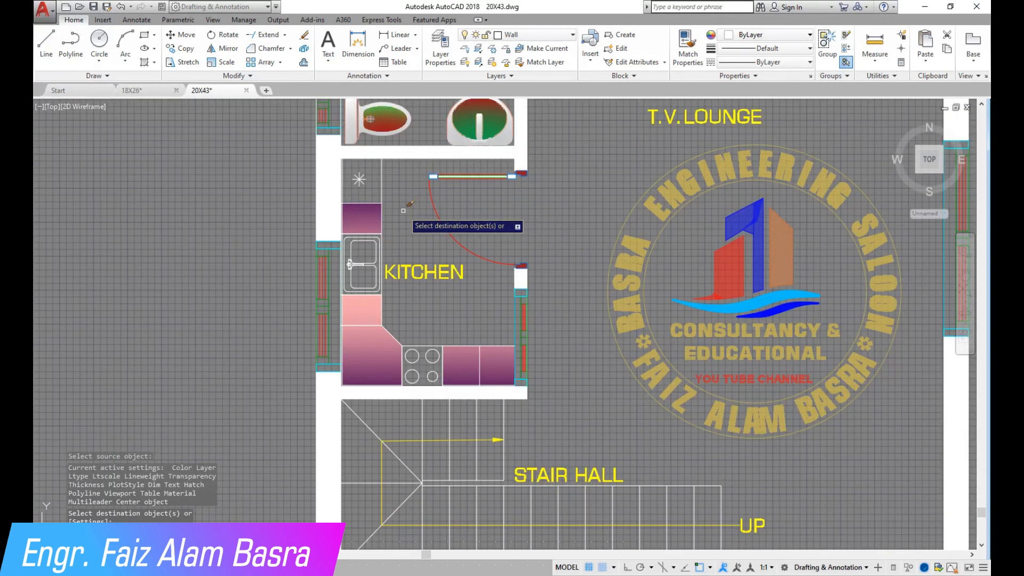
right_click(409, 203)
click(421, 230)
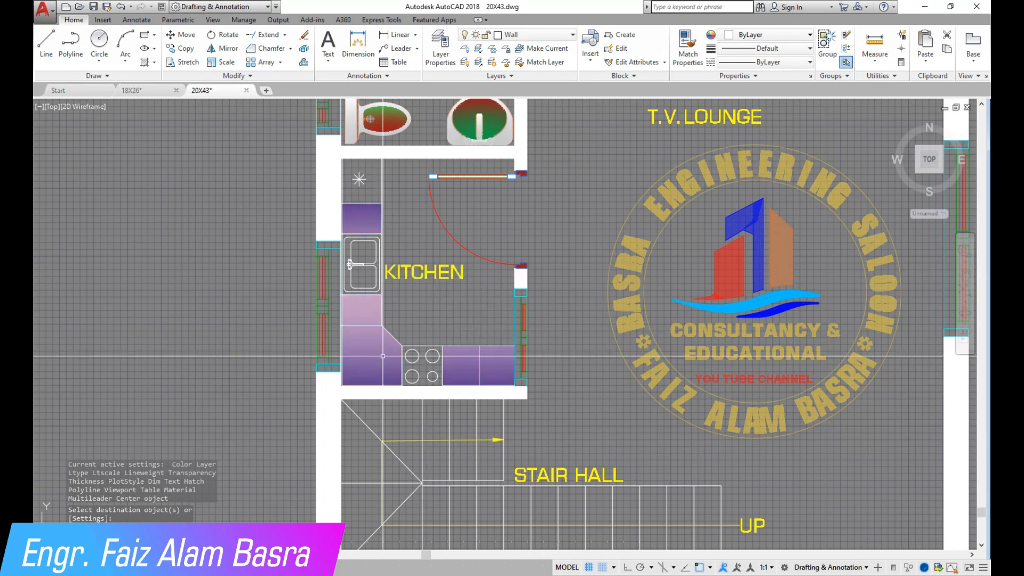
scroll(453, 400, up, 4)
scroll(149, 317, down, 3)
scroll(150, 318, down, 8)
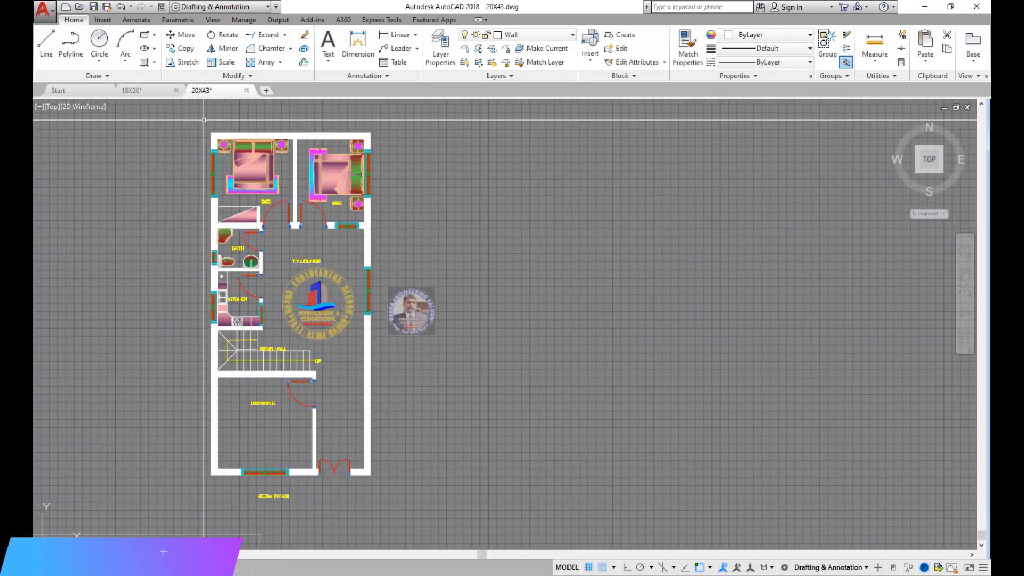
scroll(202, 121, up, 4)
scroll(379, 132, down, 4)
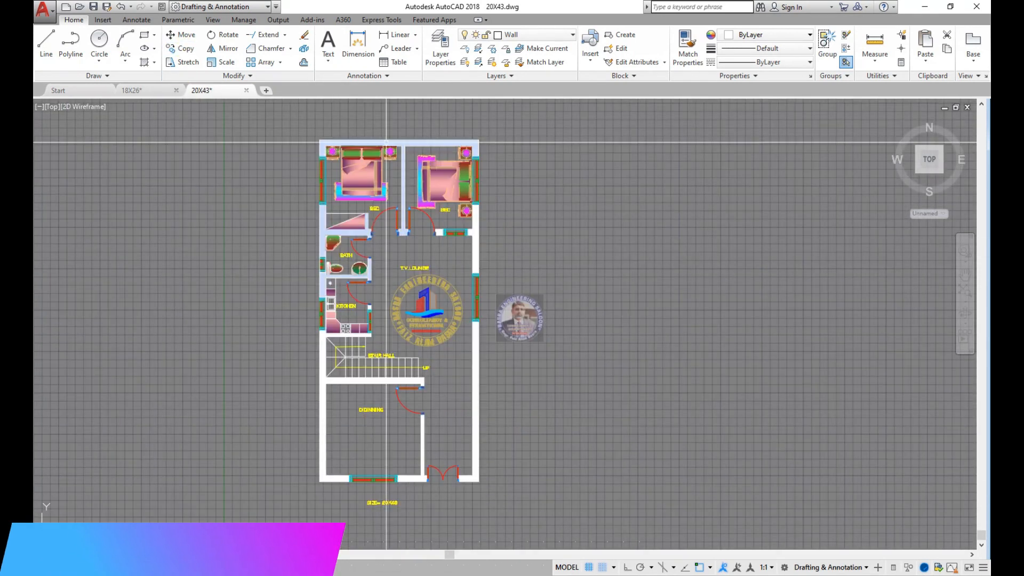
Copy the T.V. lounge furniture set, with its sofas, tables and TV console, from the reference plan to beside the 20X43 floor plan
scroll(346, 261, down, 8)
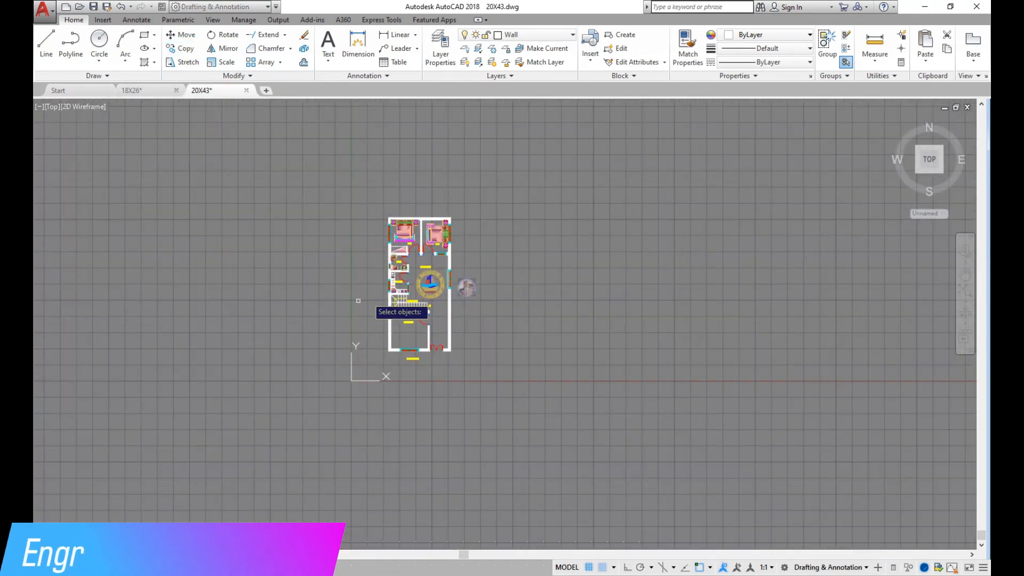
scroll(261, 320, up, 10)
scroll(242, 375, down, 4)
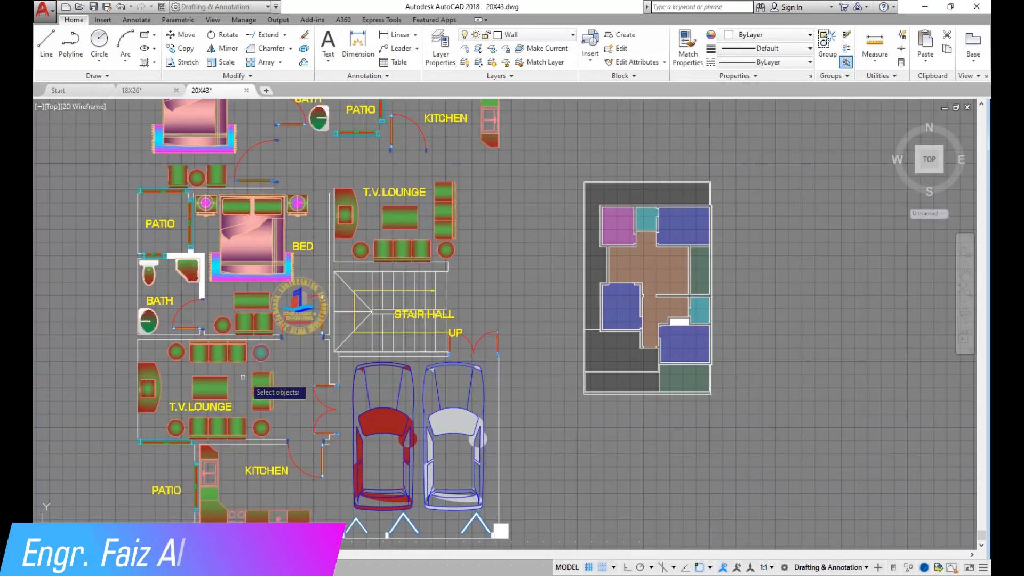
scroll(269, 376, up, 8)
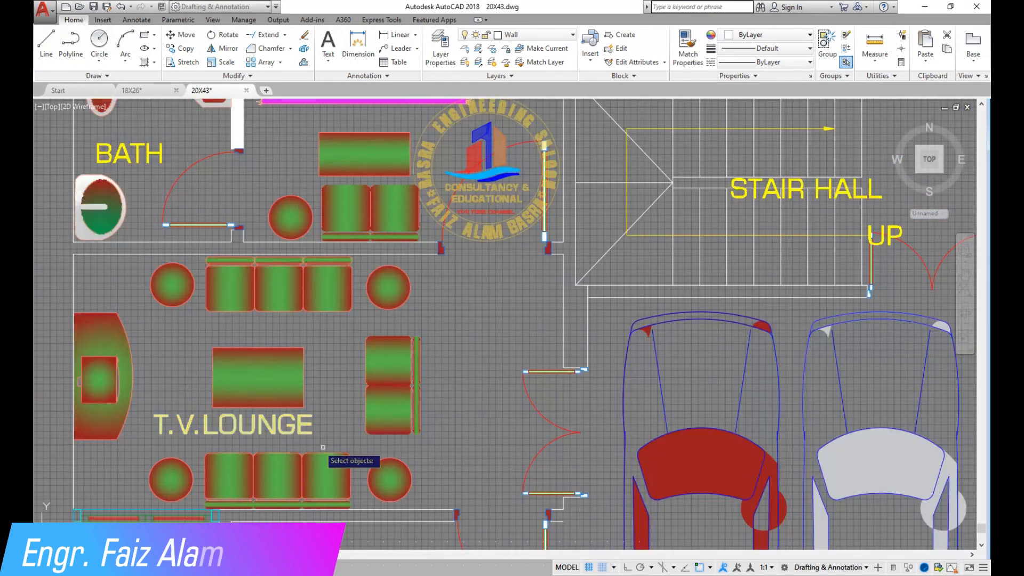
click(101, 253)
key(Return)
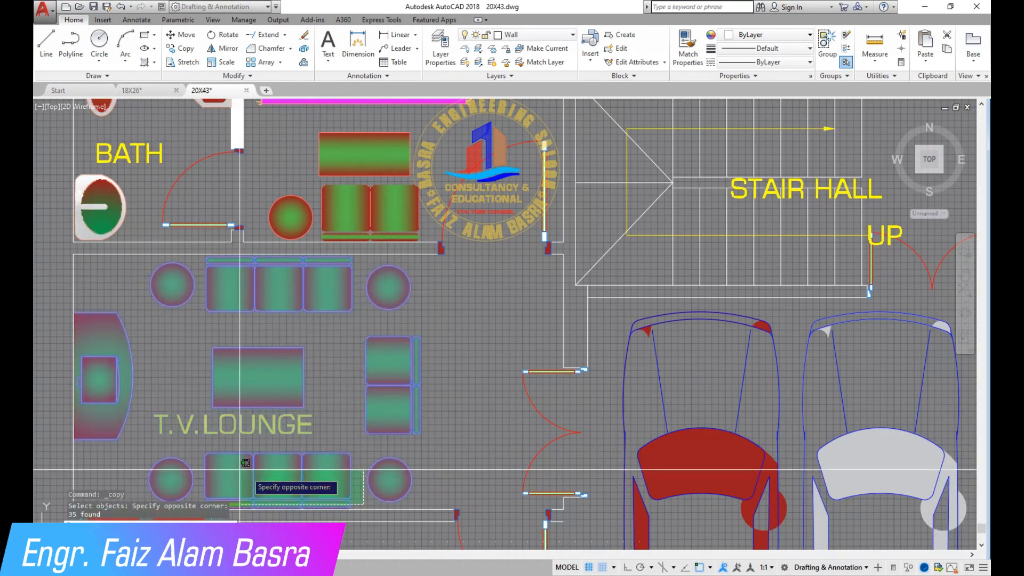
click(160, 367)
scroll(172, 367, down, 6)
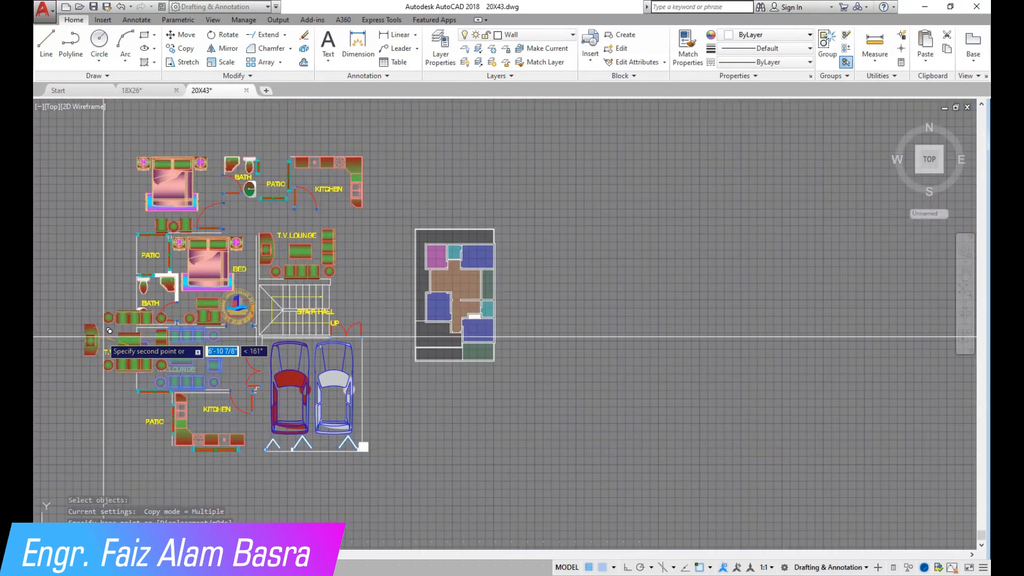
click(705, 256)
key(Escape)
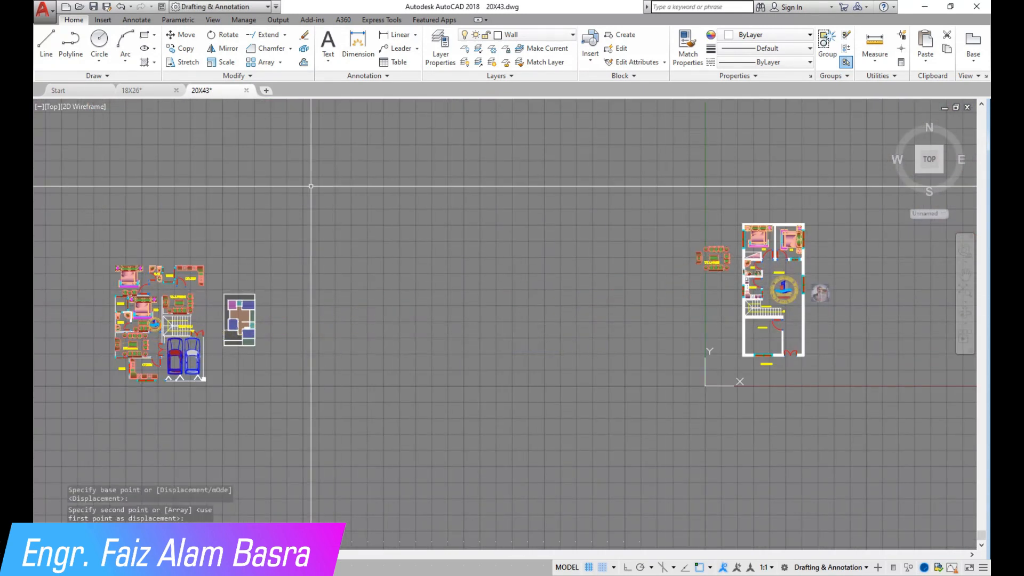
click(191, 53)
scroll(143, 334, up, 5)
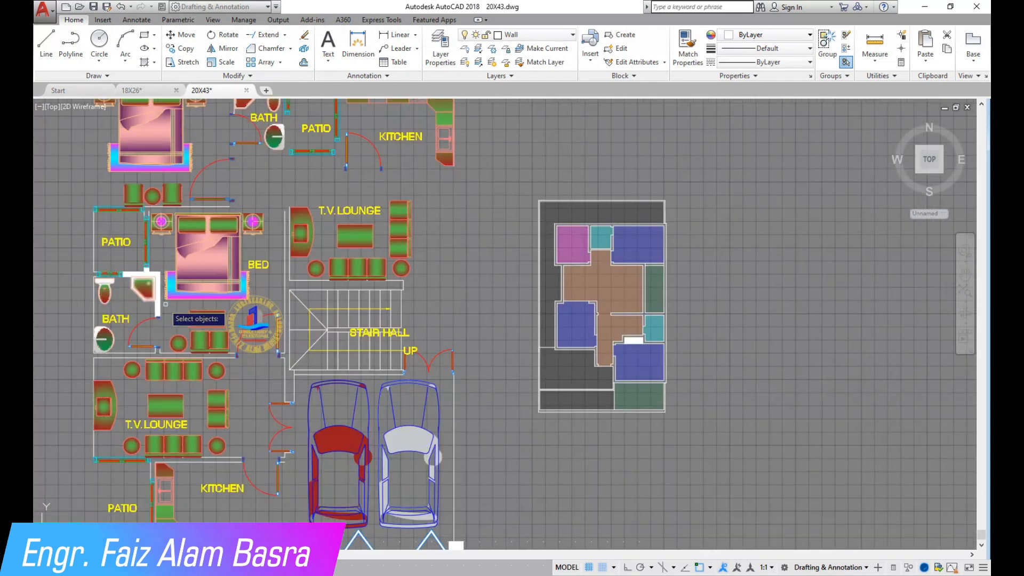
scroll(195, 319, down, 2)
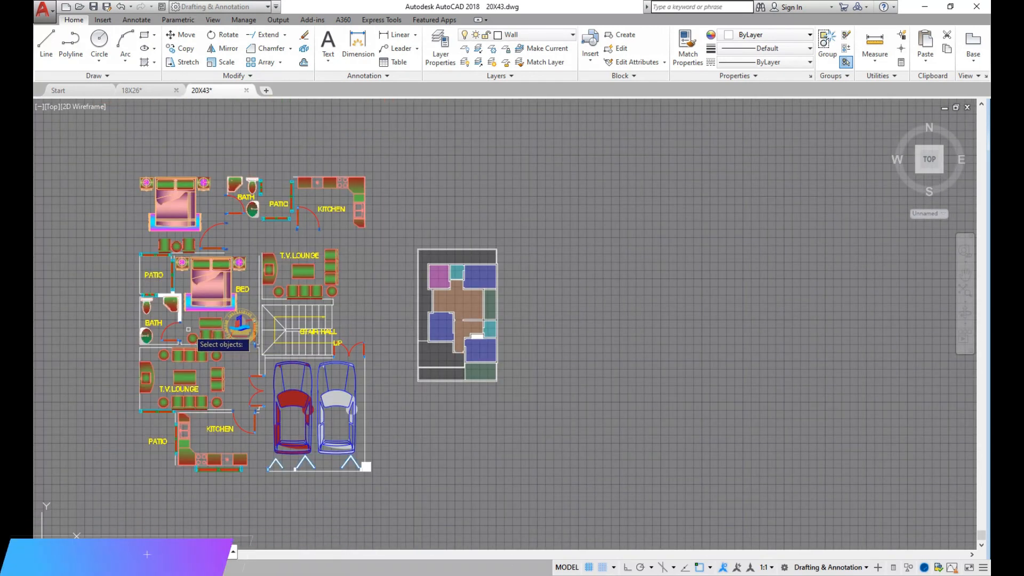
scroll(138, 321, down, 2)
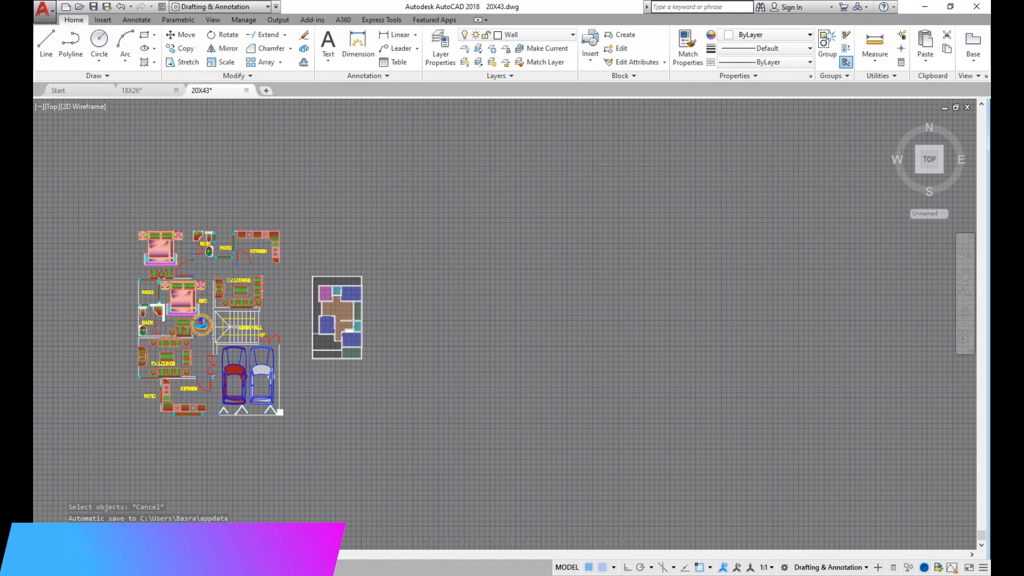
Scale the round logo in the T.V. lounge by a factor of .5
scroll(36, 309, down, 4)
scroll(482, 280, up, 8)
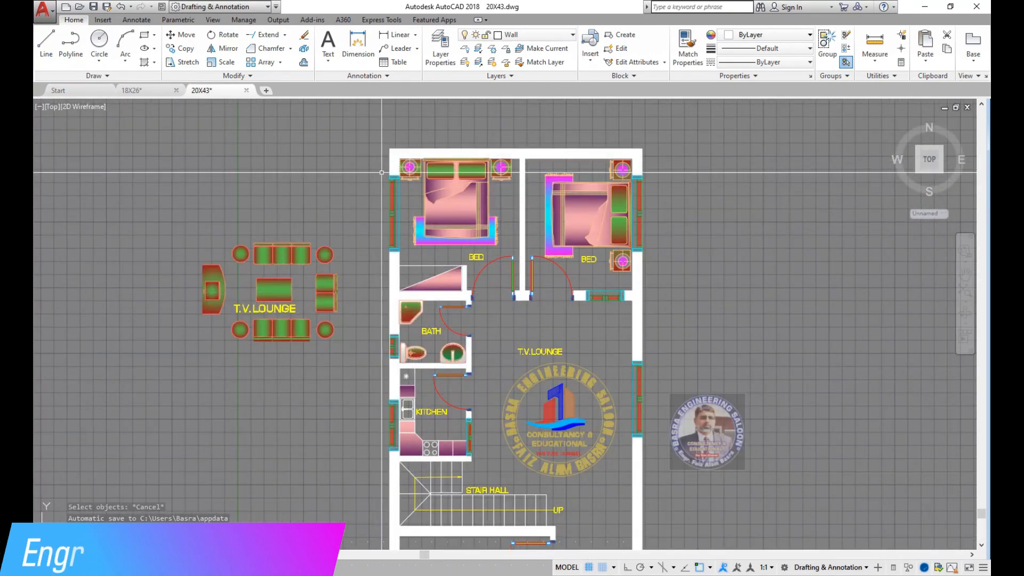
scroll(615, 392, up, 2)
scroll(304, 118, down, 2)
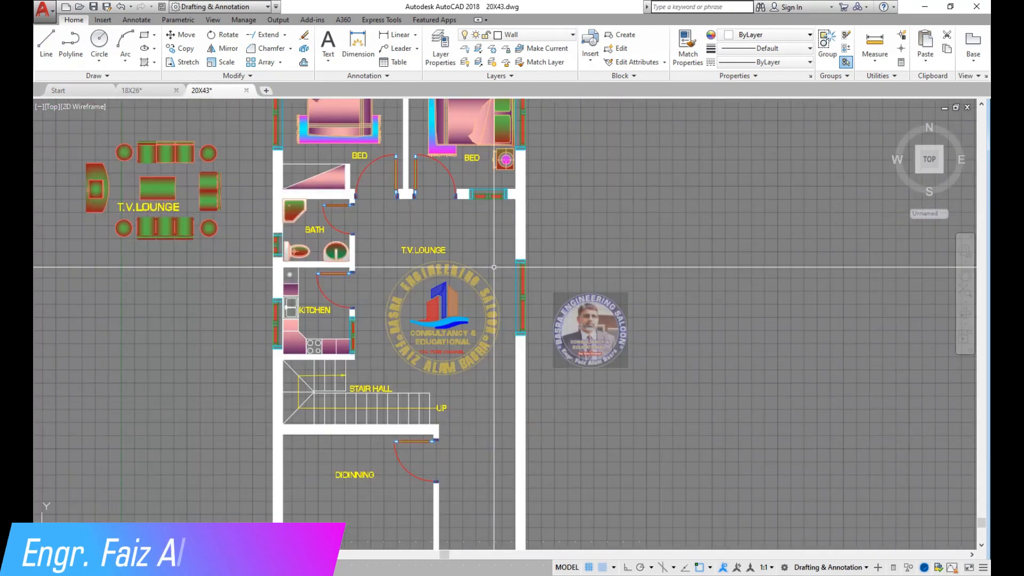
scroll(497, 254, up, 2)
scroll(486, 242, down, 2)
scroll(483, 240, up, 2)
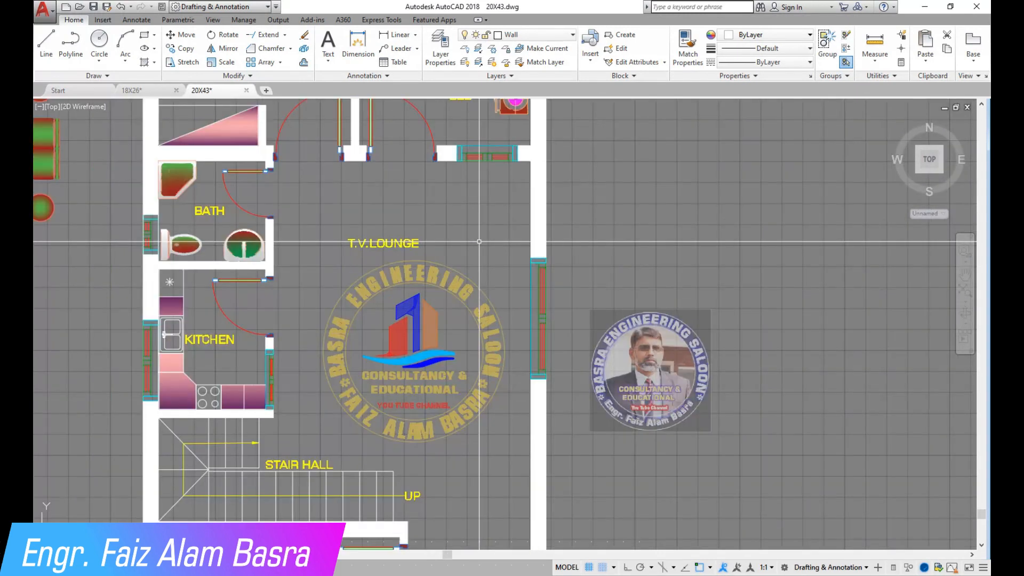
scroll(456, 213, down, 2)
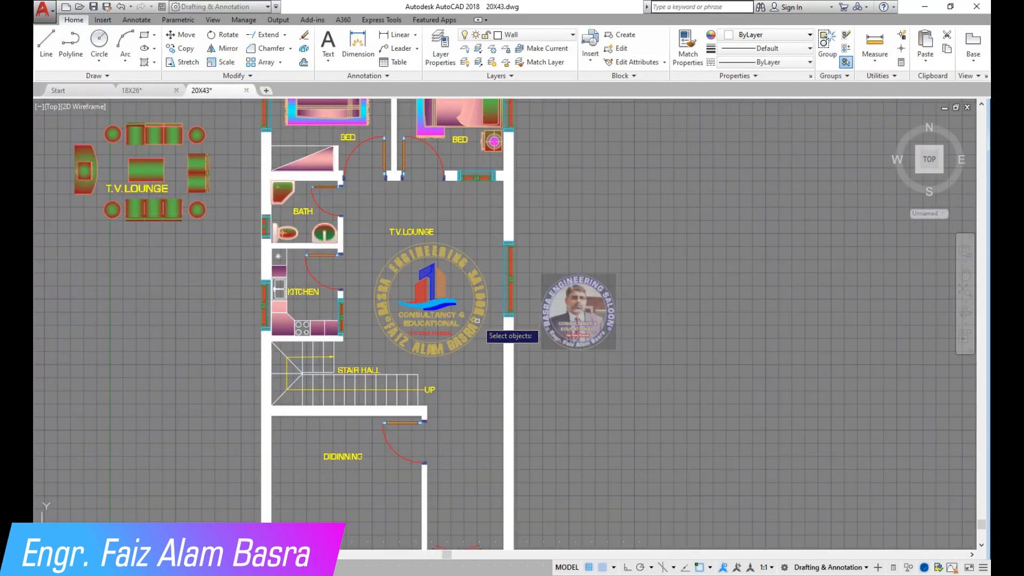
click(430, 308)
key(Return)
click(430, 309)
text(.)
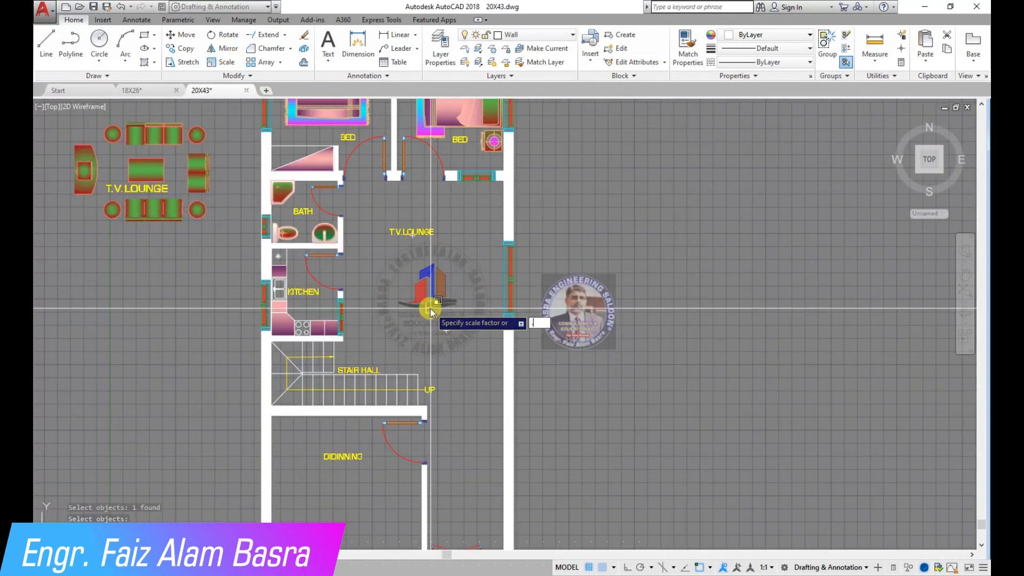
text(5)
key(Return)
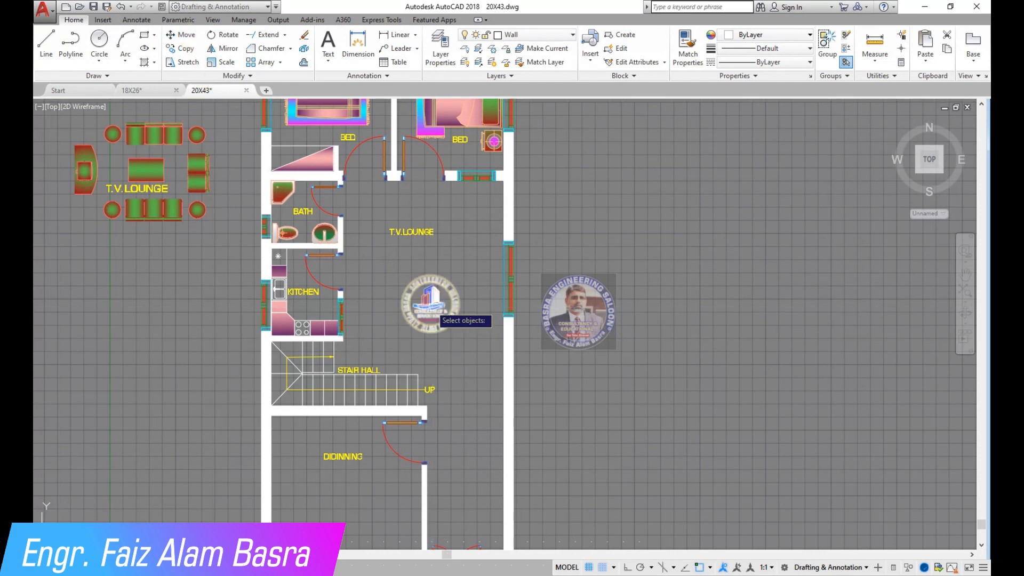
Move the reduced logo out of the T.V. lounge onto the stair hall
click(427, 300)
key(Return)
click(429, 304)
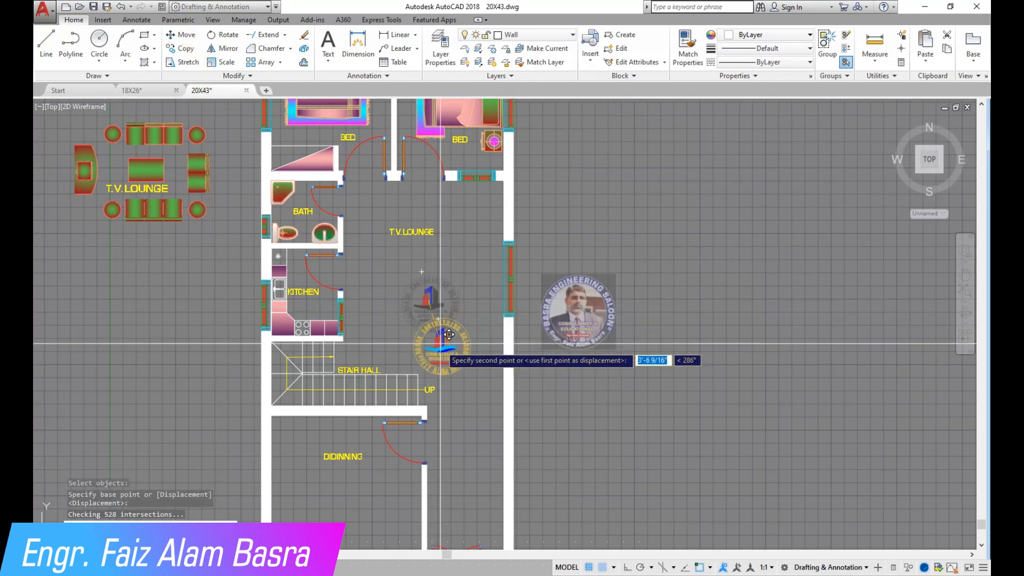
click(388, 367)
Move the T.V. LOUNGE label down beside the kitchen door to clear the room for furniture
click(198, 49)
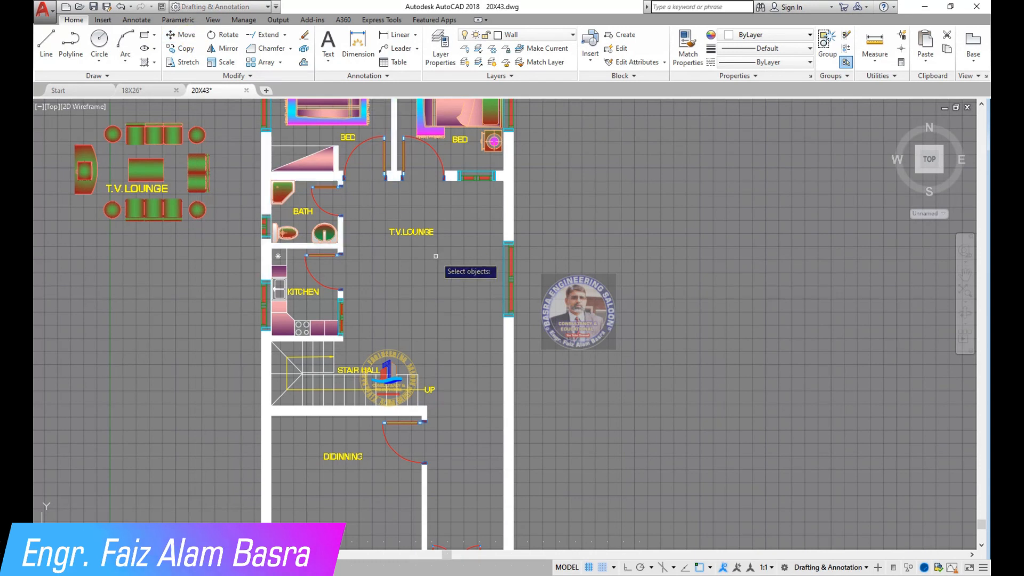
key(Return)
click(411, 234)
click(357, 276)
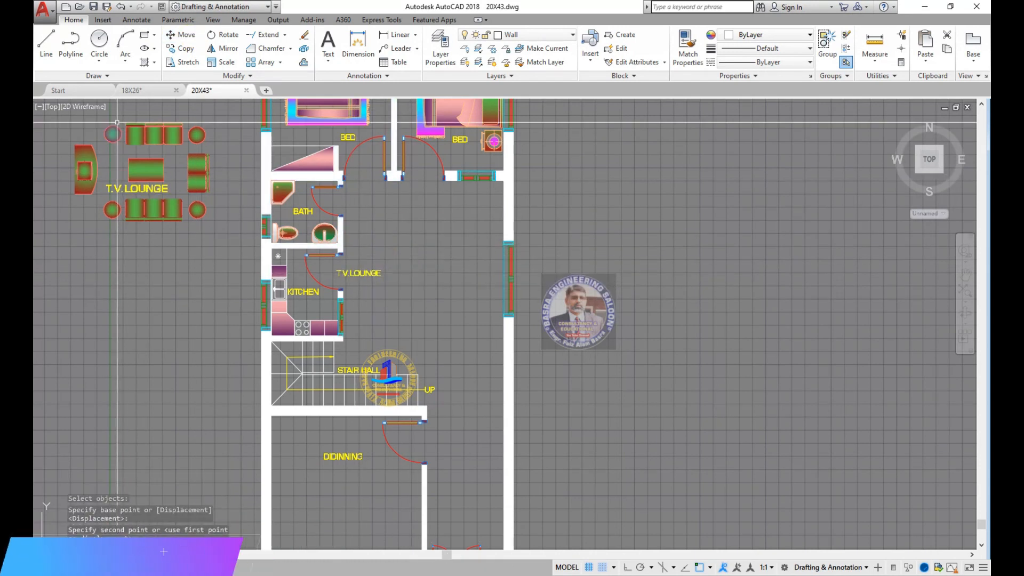
Rotate the copied lounge furniture 90° clockwise and move it into the T.V. lounge, with the TV console below the bedroom window
scroll(291, 213, down, 2)
click(228, 36)
click(254, 238)
click(110, 120)
key(F8)
key(Return)
click(213, 194)
scroll(228, 188, up, 4)
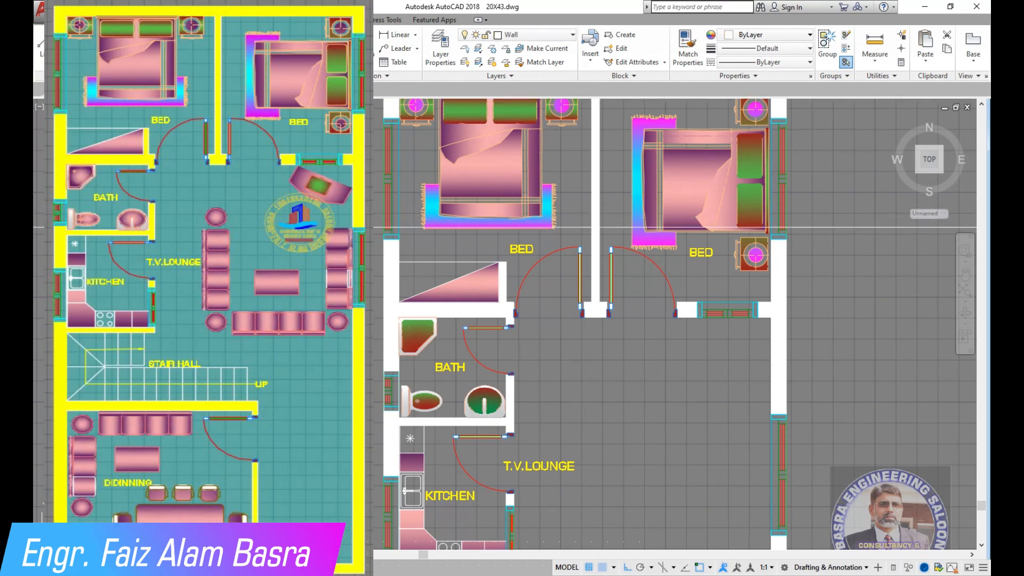
click(669, 381)
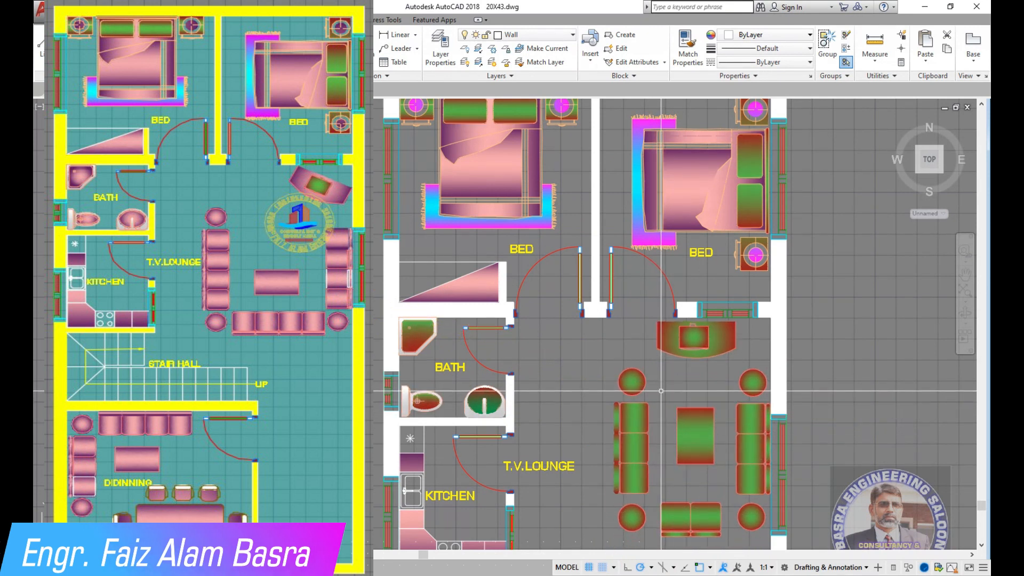
Move the TV console horizontally toward the outer wall, about 1 ft, so it sits beneath the bedroom window
scroll(478, 268, down, 2)
scroll(674, 317, up, 6)
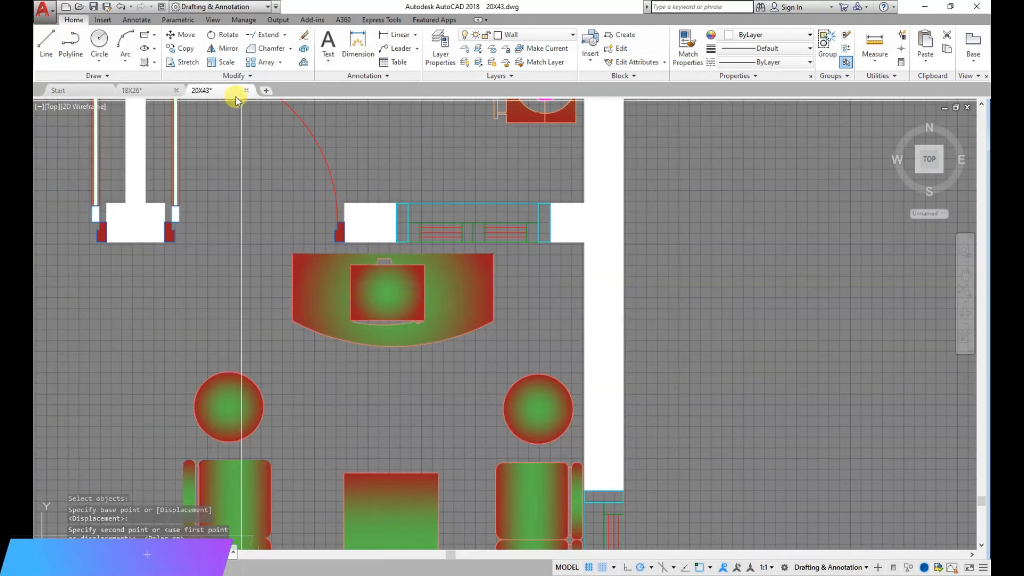
click(188, 41)
click(528, 356)
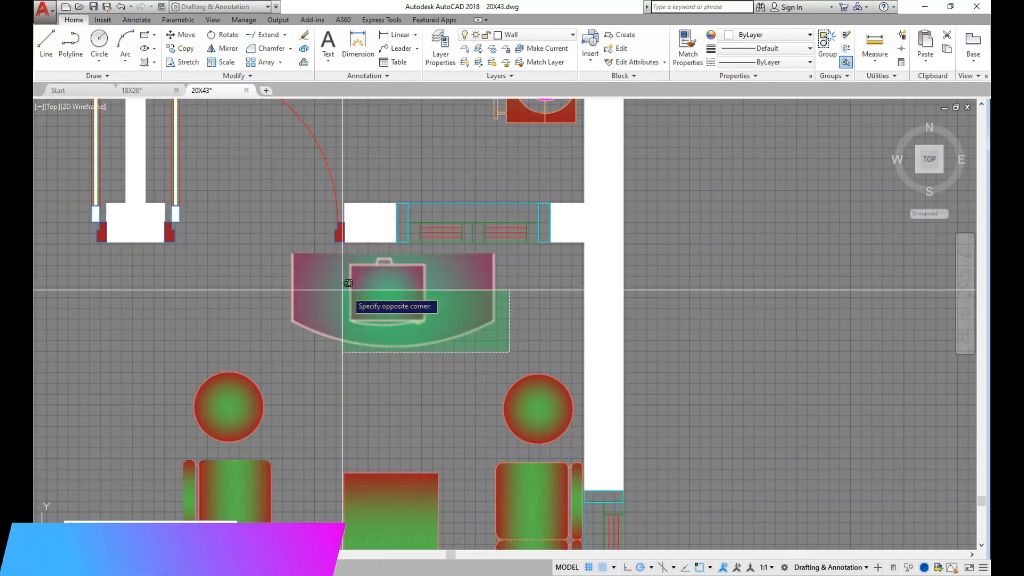
click(259, 241)
key(Return)
click(295, 368)
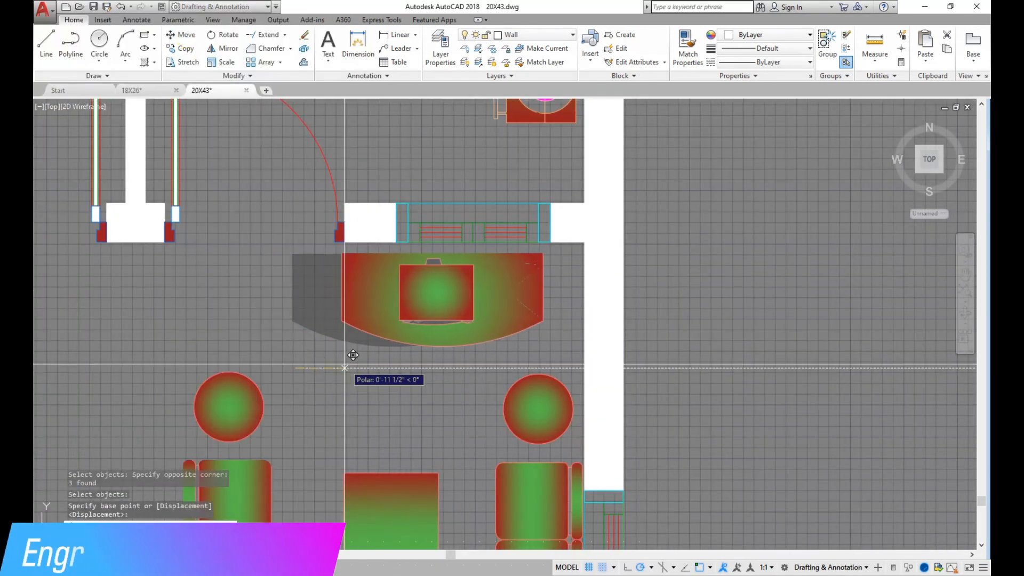
scroll(351, 368, down, 4)
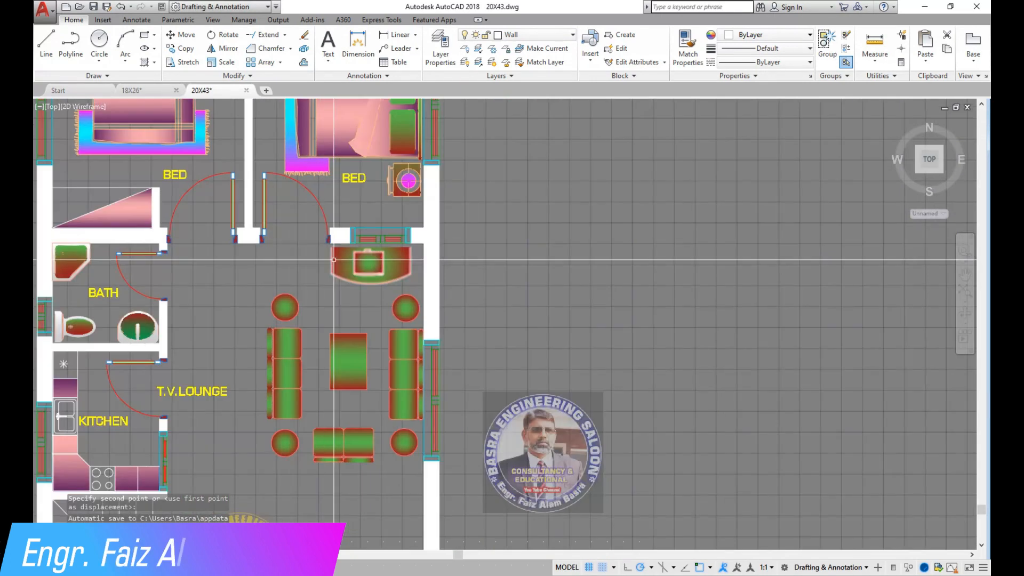
Move the three-seat sofa on the kitchen side and its two round tables horizontally toward the T.V. LOUNGE label
scroll(405, 296, up, 2)
scroll(405, 296, down, 2)
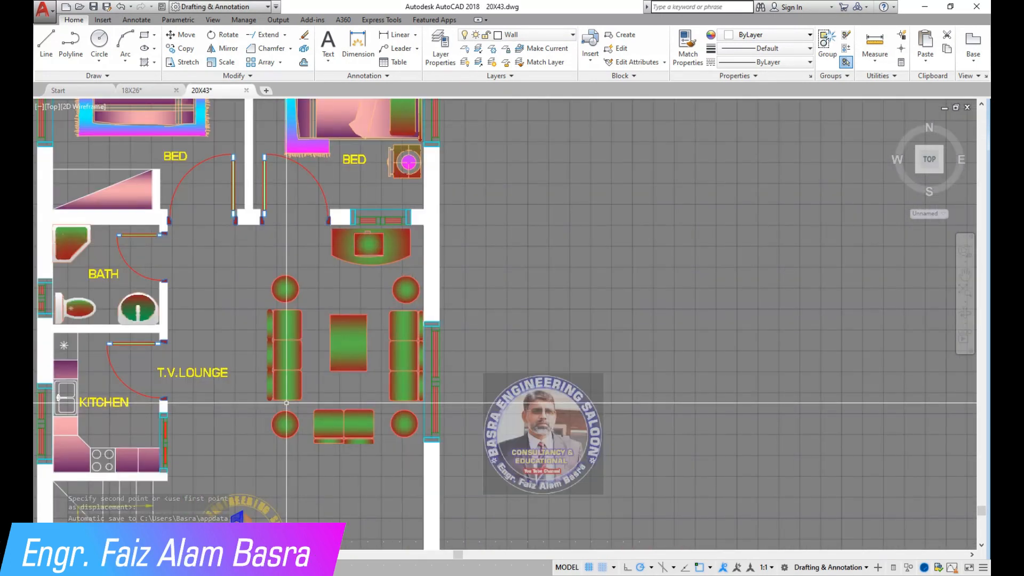
click(249, 270)
key(Return)
click(249, 258)
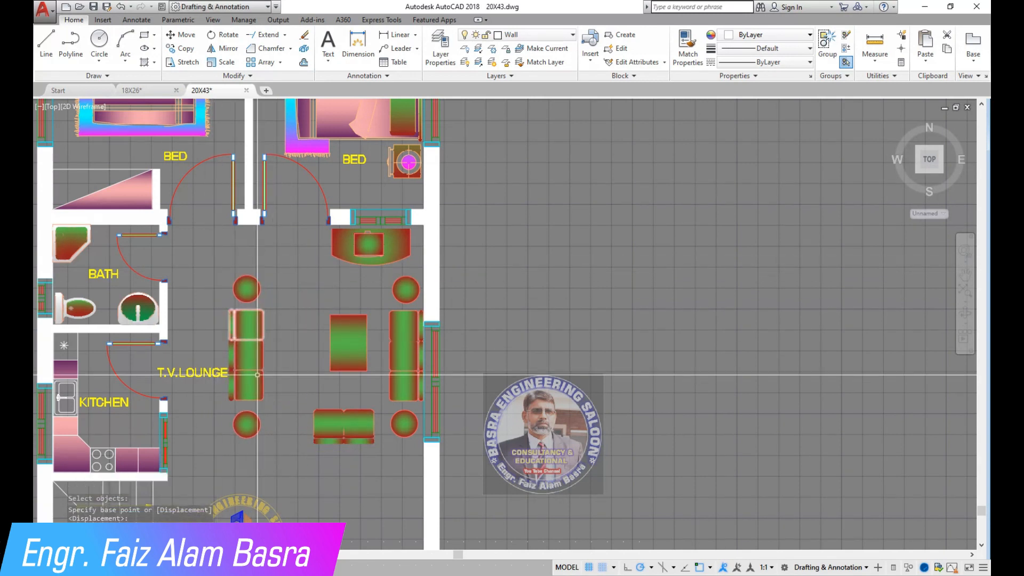
Move the two-seat sofa horizontally until it sits just beside the round table near the outer wall
scroll(328, 483, up, 4)
click(190, 35)
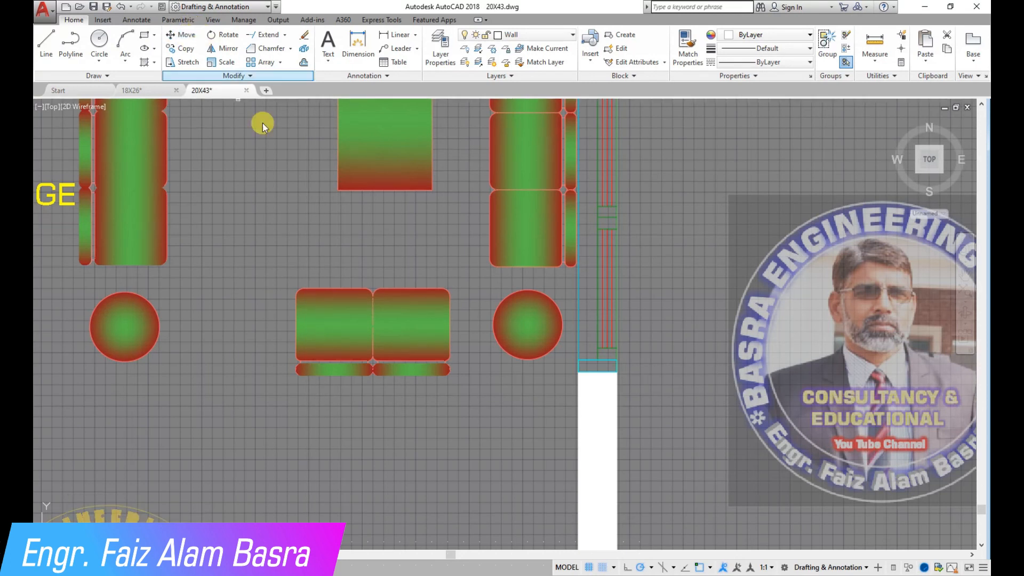
click(458, 407)
right_click(341, 433)
click(347, 426)
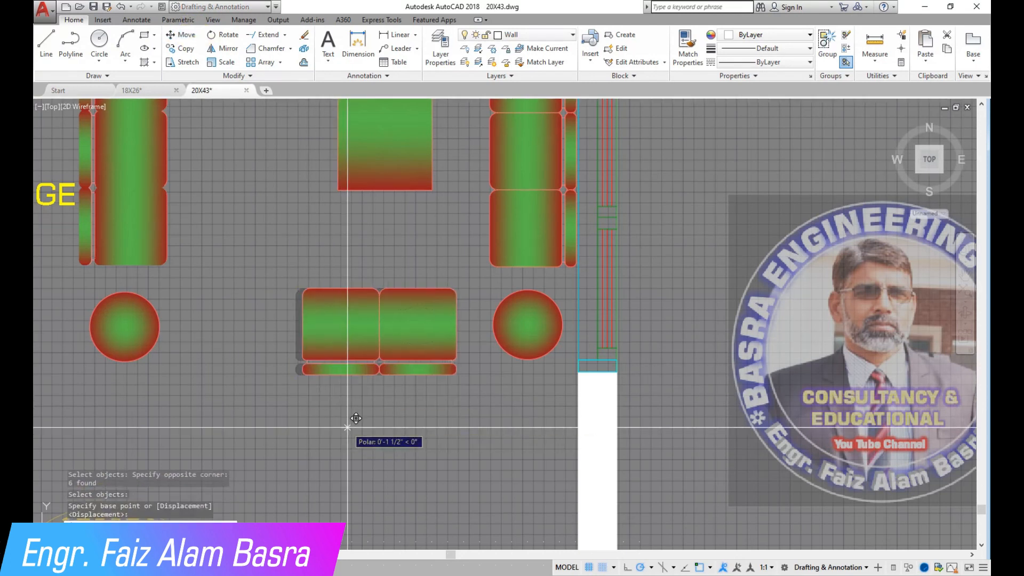
click(383, 426)
Copy the two-seat sofa end to end toward the kitchen side to form a four-seat row between the round tables
click(186, 48)
click(446, 402)
click(451, 286)
key(Return)
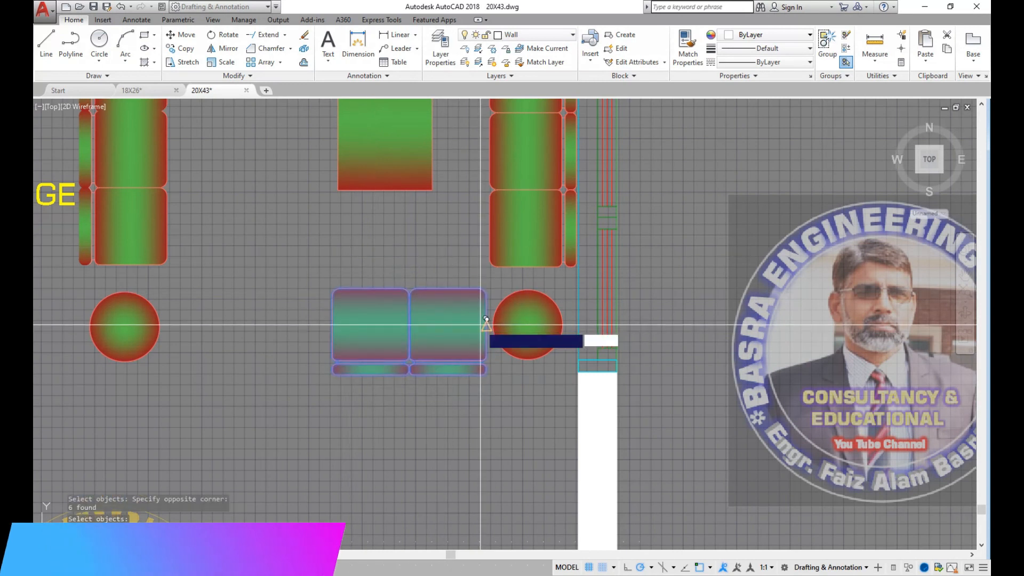
click(486, 325)
click(332, 325)
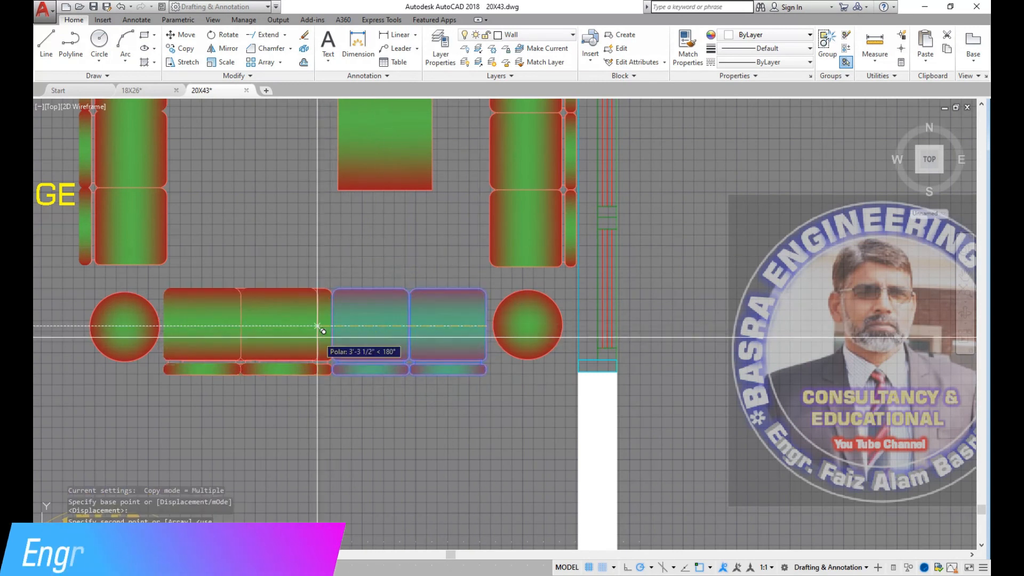
key(Return)
scroll(294, 343, down, 2)
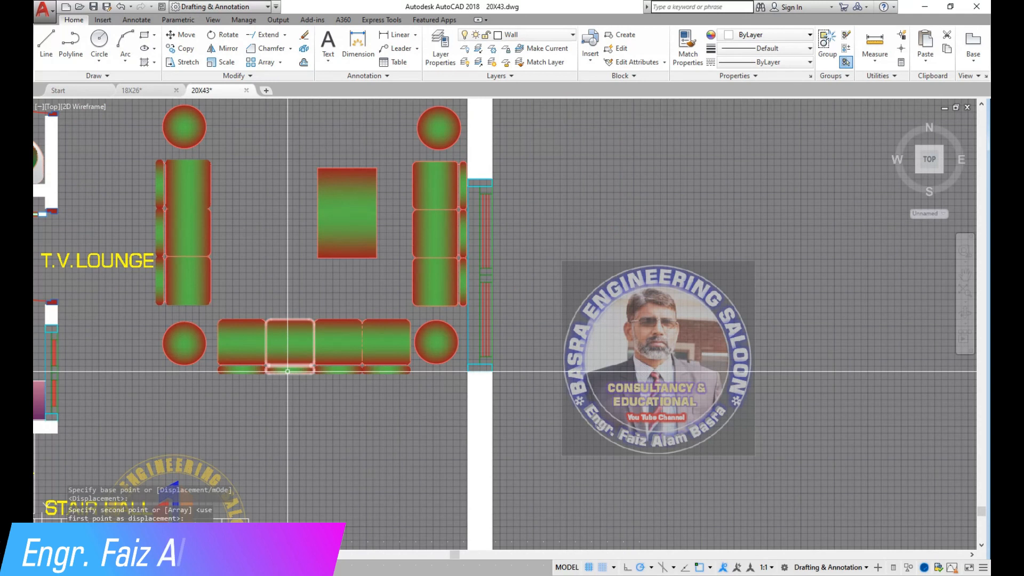
click(268, 333)
scroll(270, 361, down, 2)
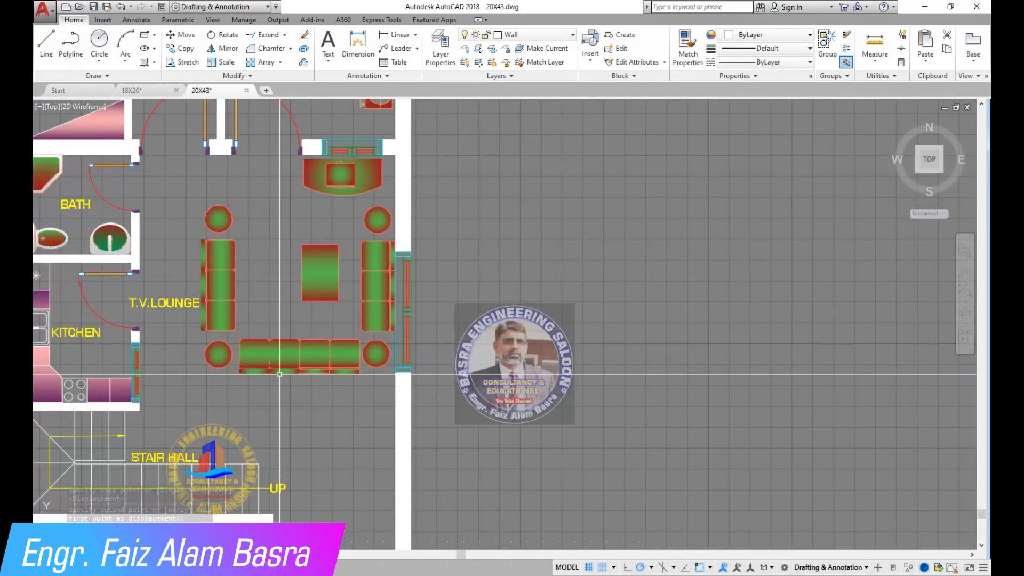
Move the TV console straight down, away from the bedroom window wall
scroll(383, 146, up, 4)
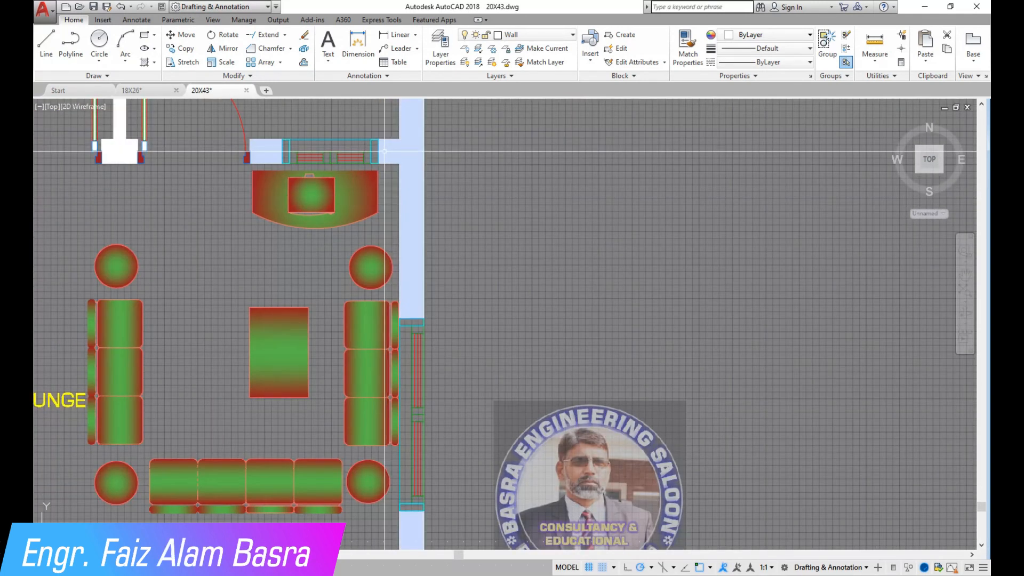
click(378, 278)
click(169, 187)
key(Return)
click(149, 233)
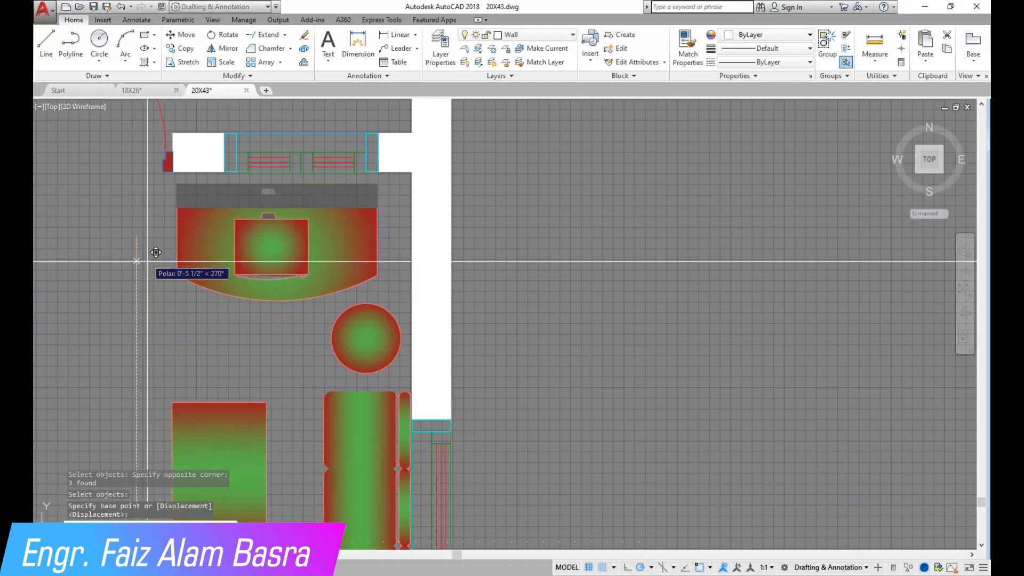
click(147, 266)
Erase the round side table between the TV console and the sofa along the outer wall
click(390, 370)
click(361, 339)
key(Delete)
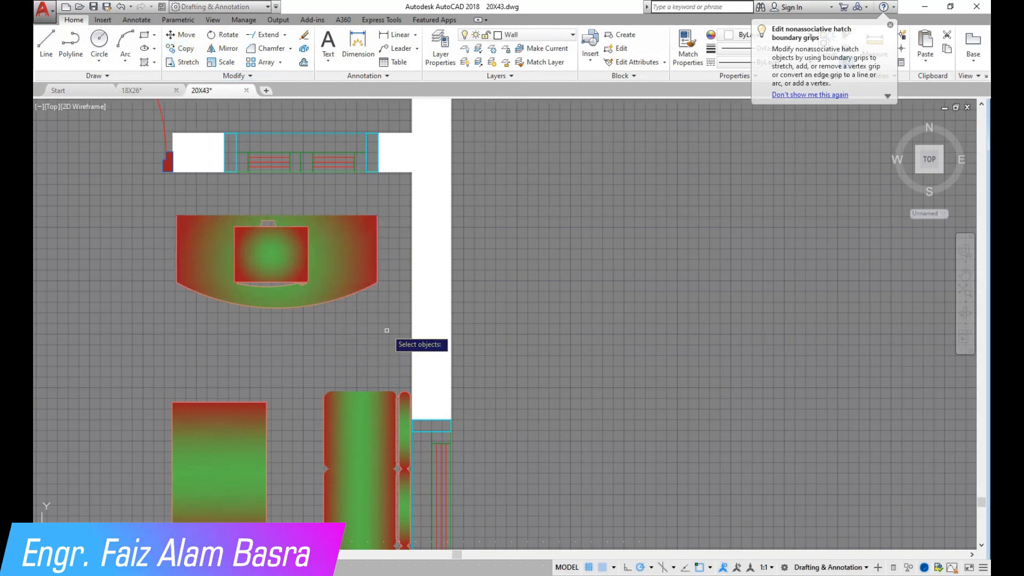
Rotate the TV console about 26° clockwise around its upper corner nearest the bedroom door
click(166, 201)
key(Return)
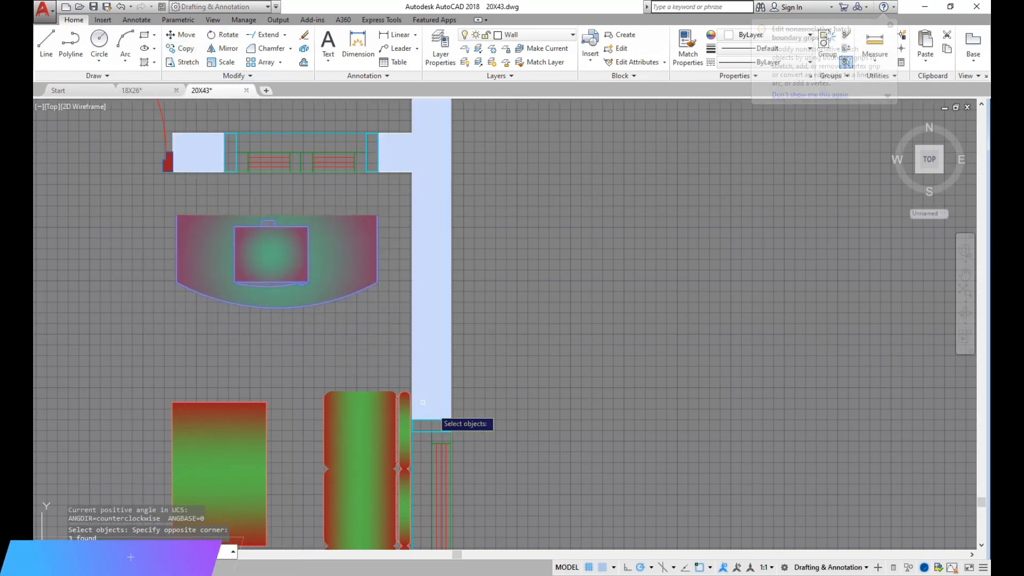
click(178, 216)
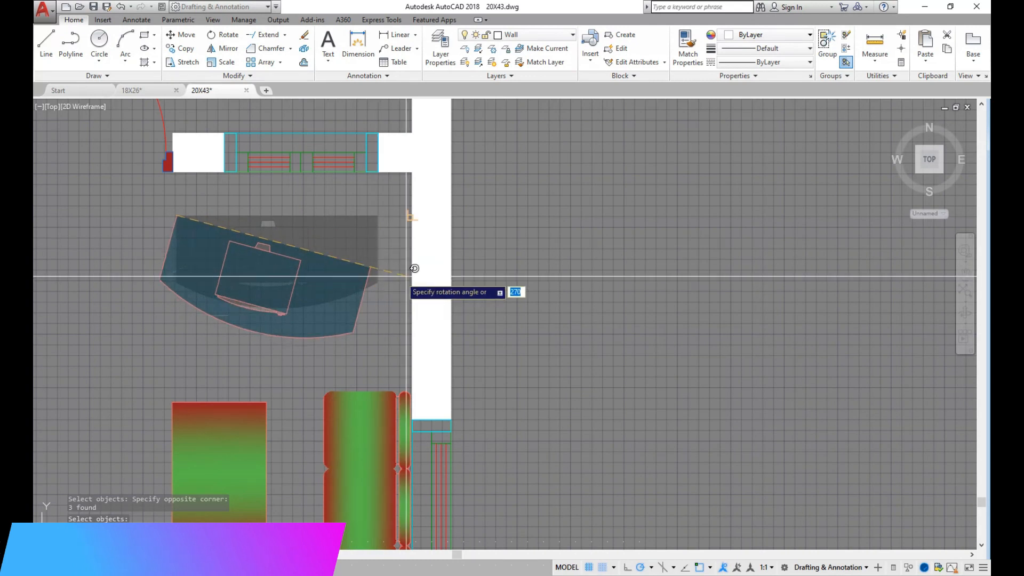
click(577, 413)
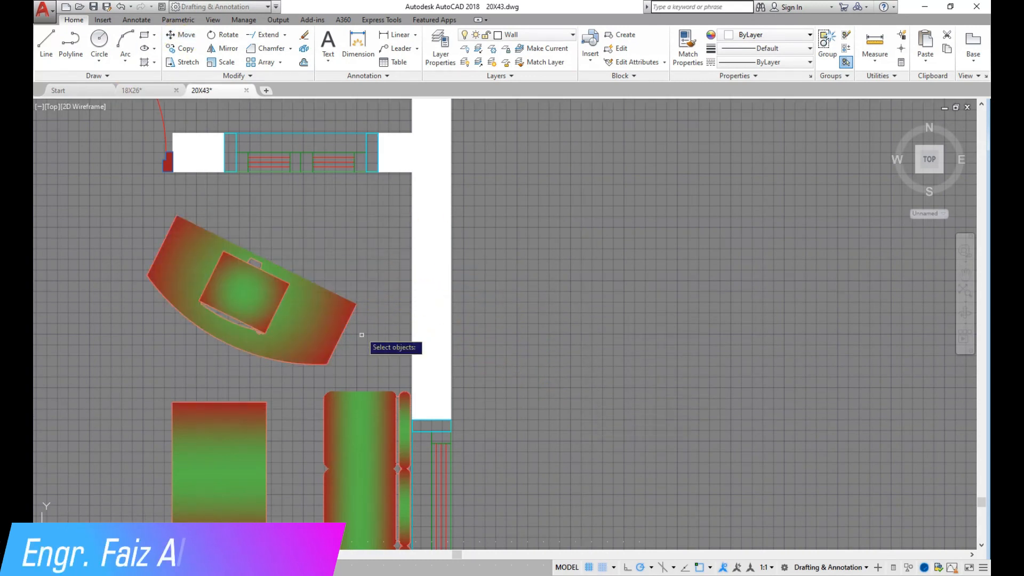
Move the rotated TV console diagonally into the corner between the bedroom window wall and the outer wall
click(344, 354)
click(153, 222)
key(Return)
click(498, 267)
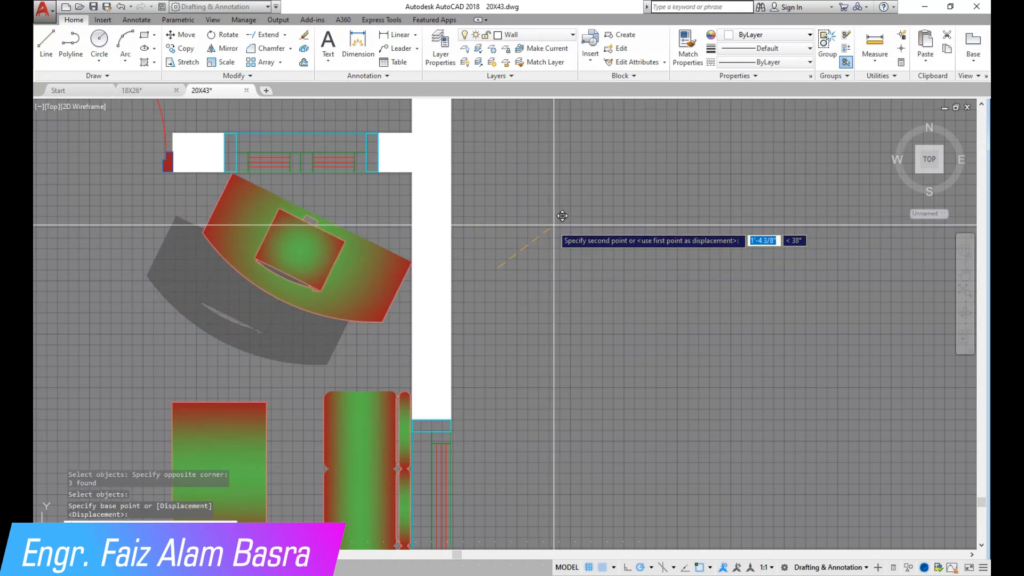
click(551, 229)
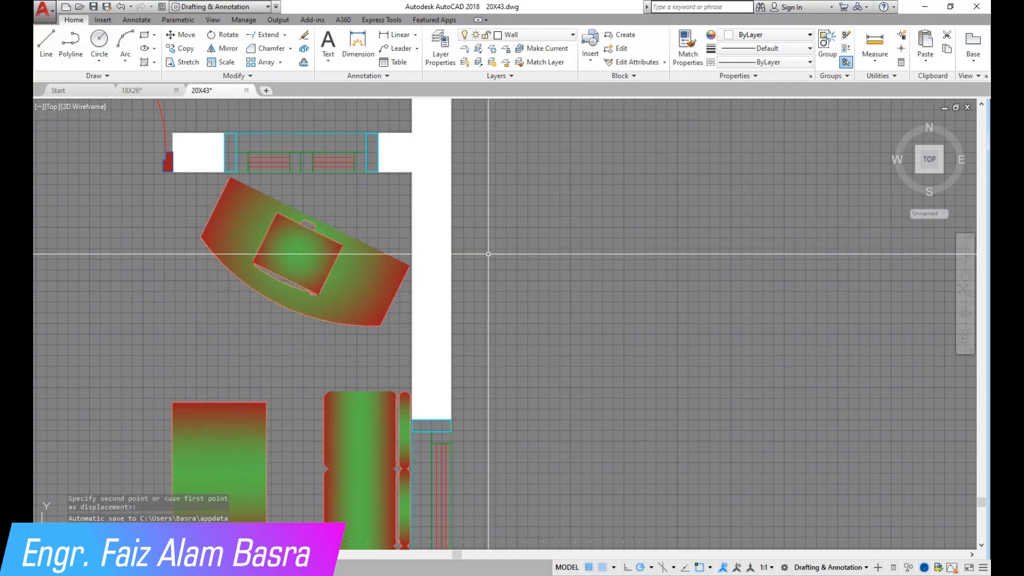
scroll(488, 254, down, 4)
scroll(420, 408, up, 2)
scroll(434, 167, down, 4)
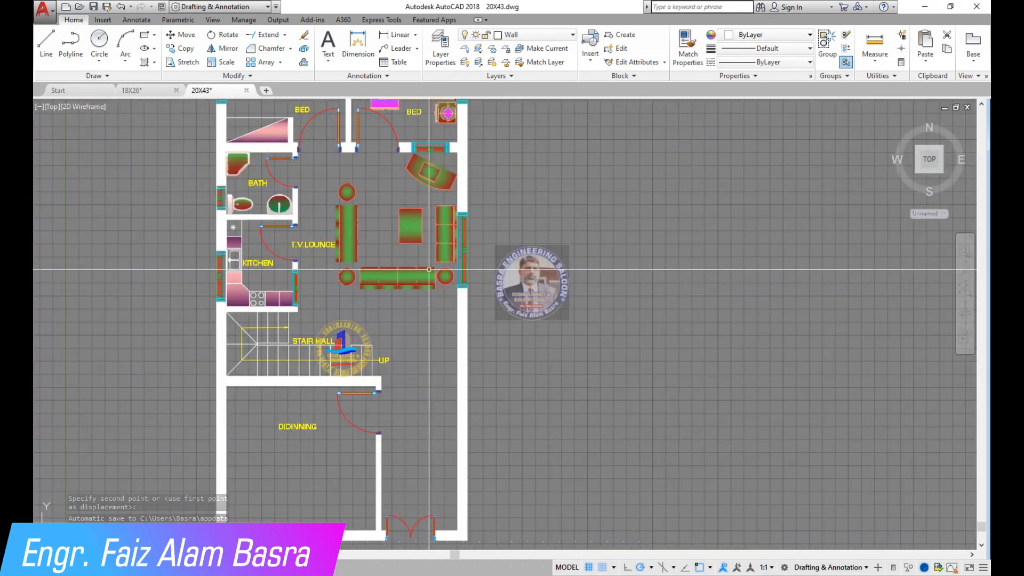
Move the four-seat sofa row with its two round tables straight down about 2' toward the stair hall
scroll(428, 269, up, 2)
scroll(444, 264, up, 2)
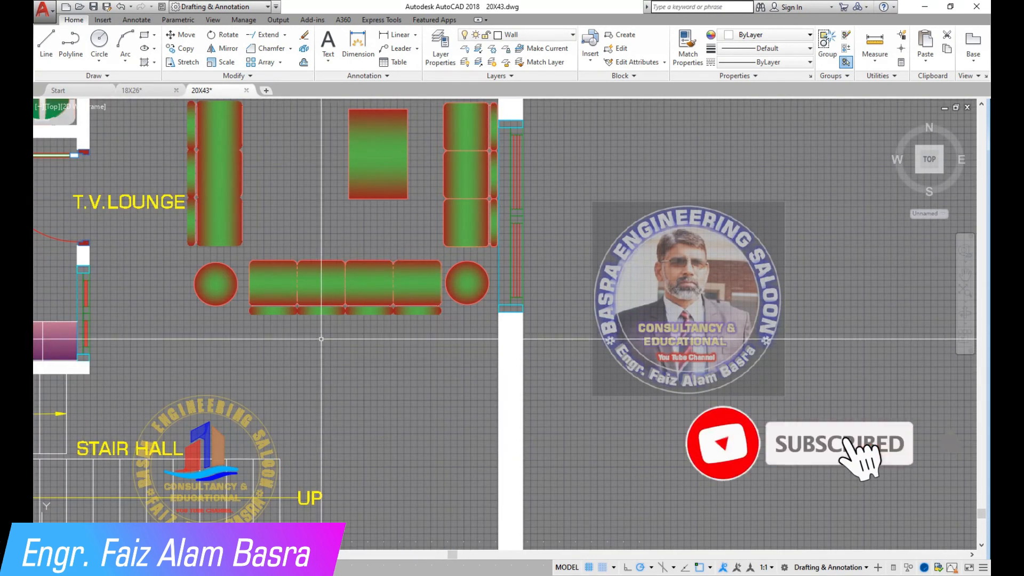
click(442, 334)
click(191, 273)
key(Return)
click(321, 344)
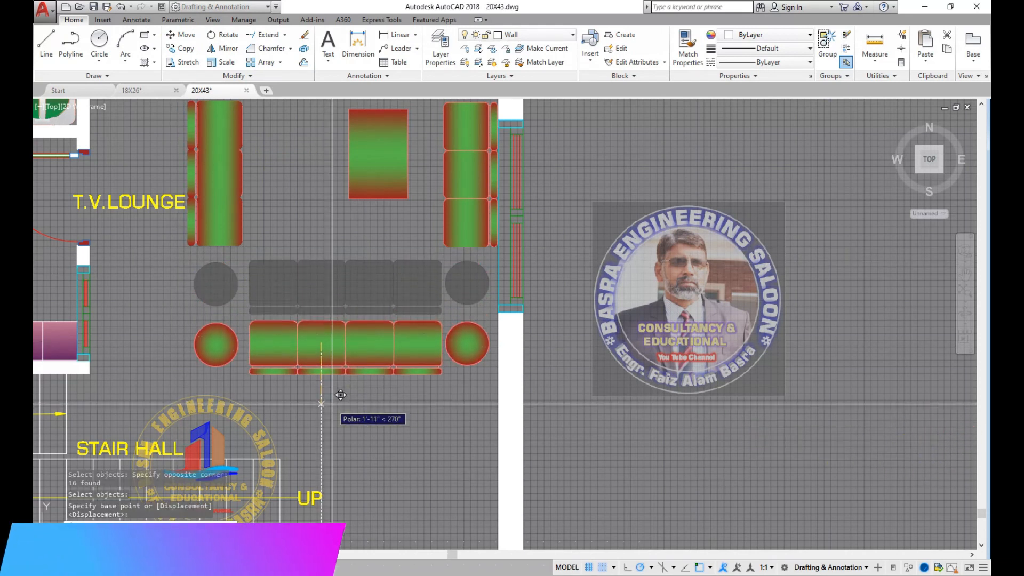
click(341, 394)
scroll(347, 249, down, 3)
scroll(348, 249, up, 2)
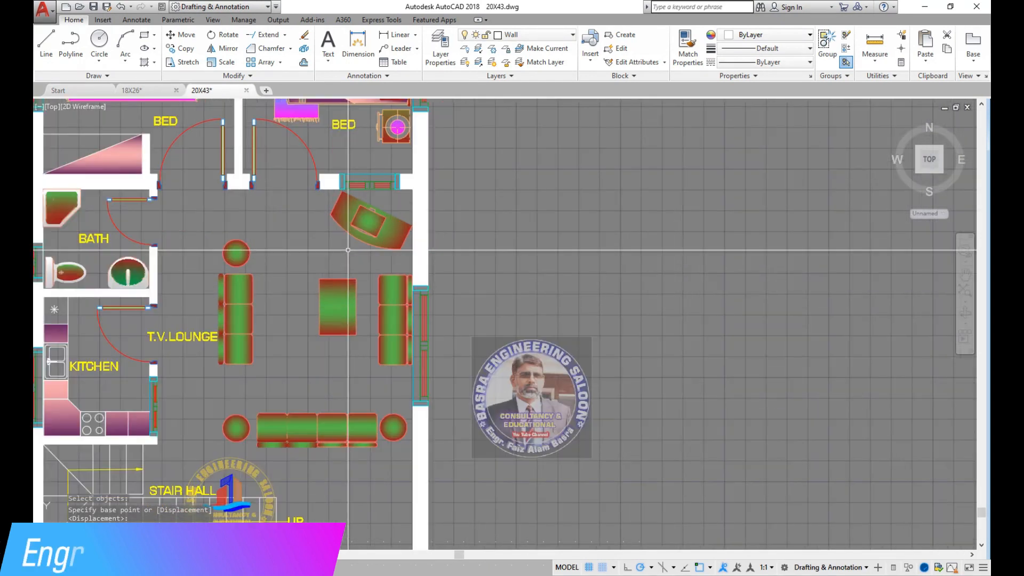
Move the three-seat sofa along the outer wall straight down until it nearly reaches the corner round table
scroll(374, 256, up, 2)
click(191, 37)
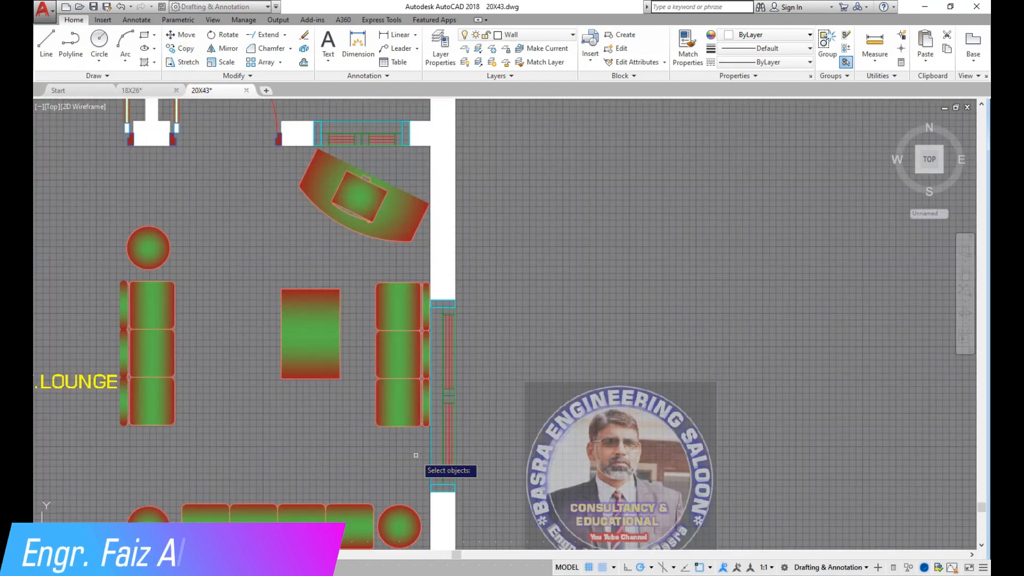
click(414, 451)
click(380, 275)
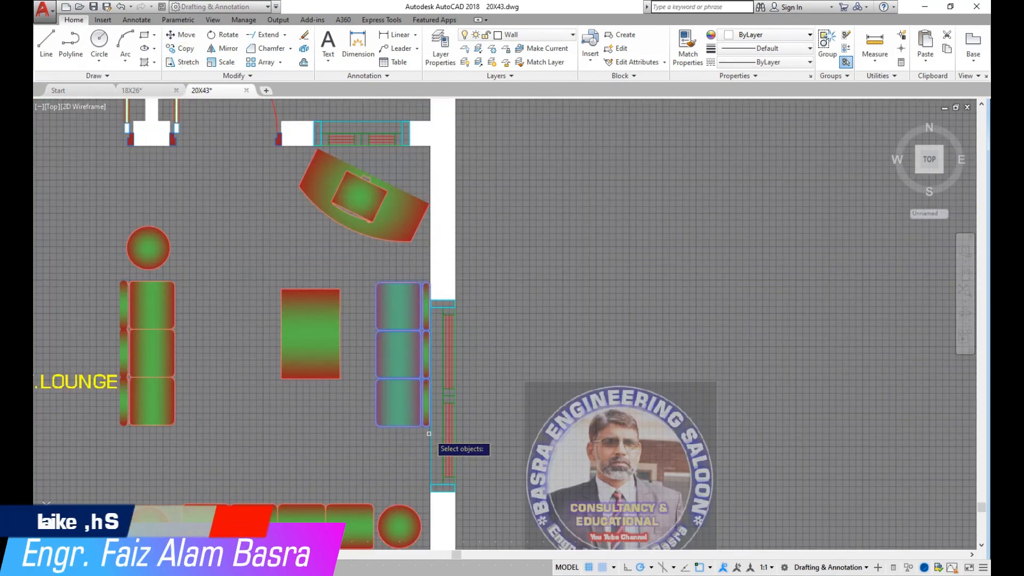
key(Return)
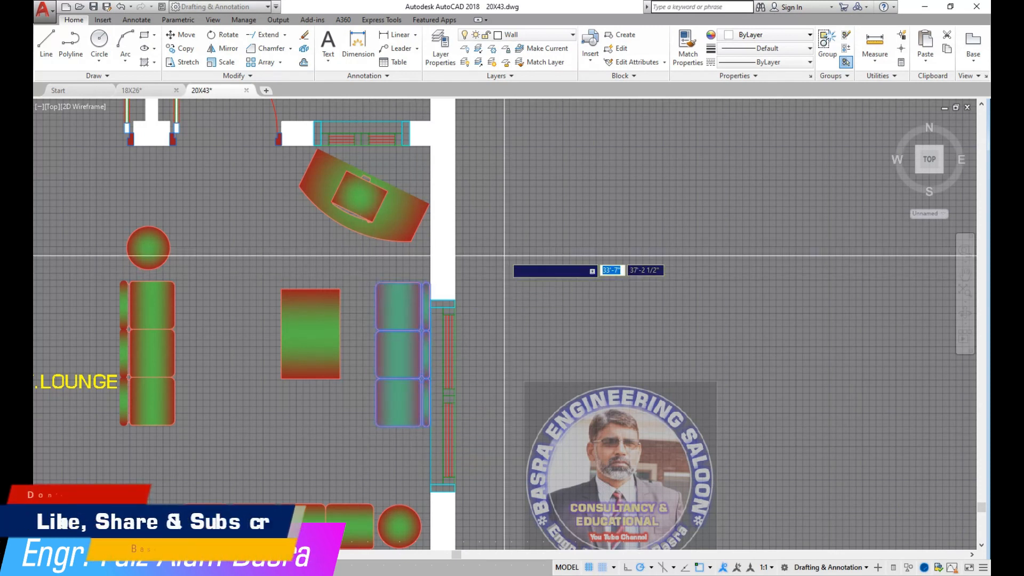
click(503, 259)
click(503, 316)
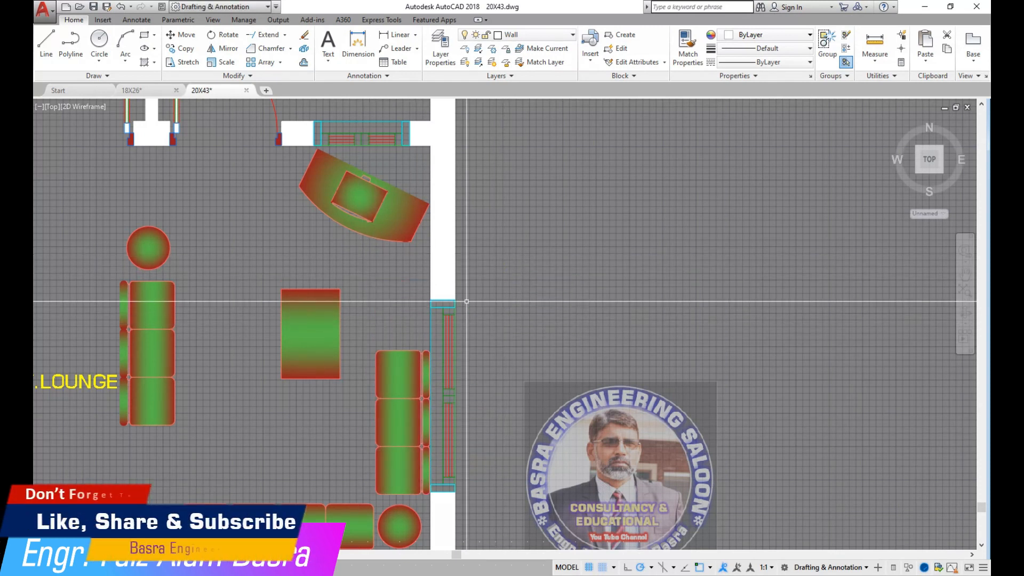
scroll(320, 288, down, 3)
scroll(229, 362, up, 3)
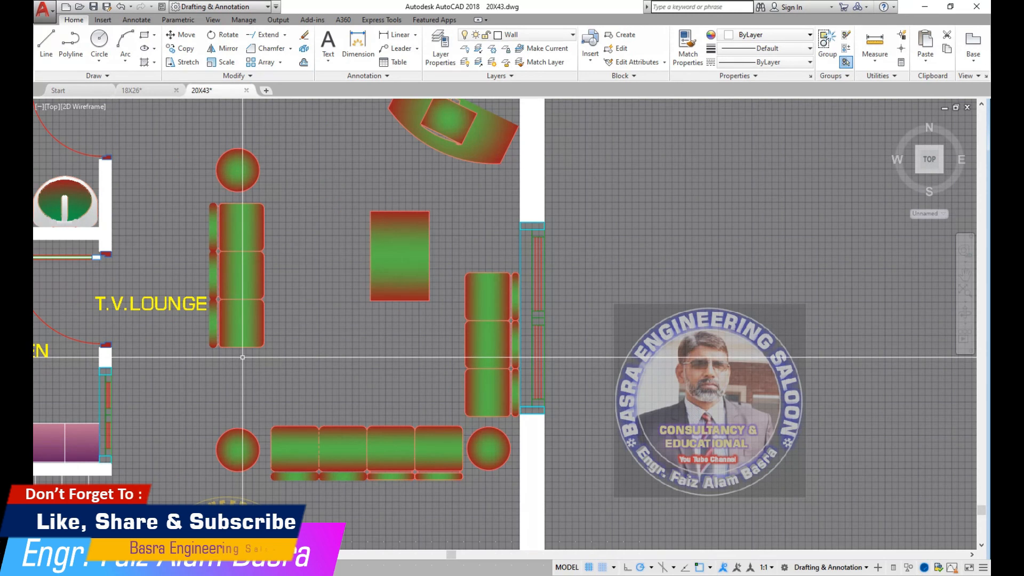
Move the kitchen-side three-seat sofa and its upper round table straight down to just above the corner round table
scroll(223, 320, down, 2)
scroll(258, 290, up, 2)
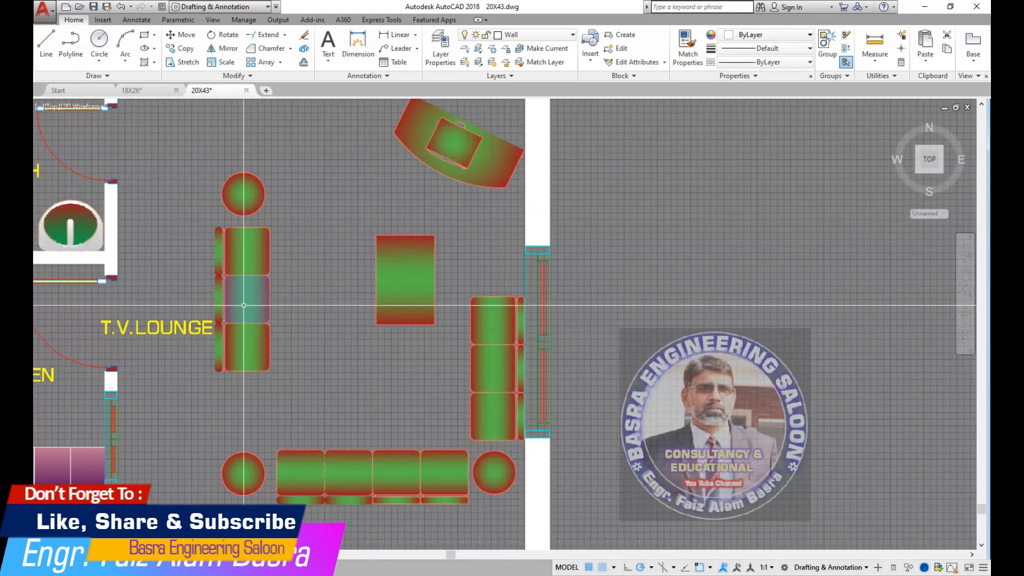
click(307, 389)
click(232, 170)
click(202, 228)
click(229, 376)
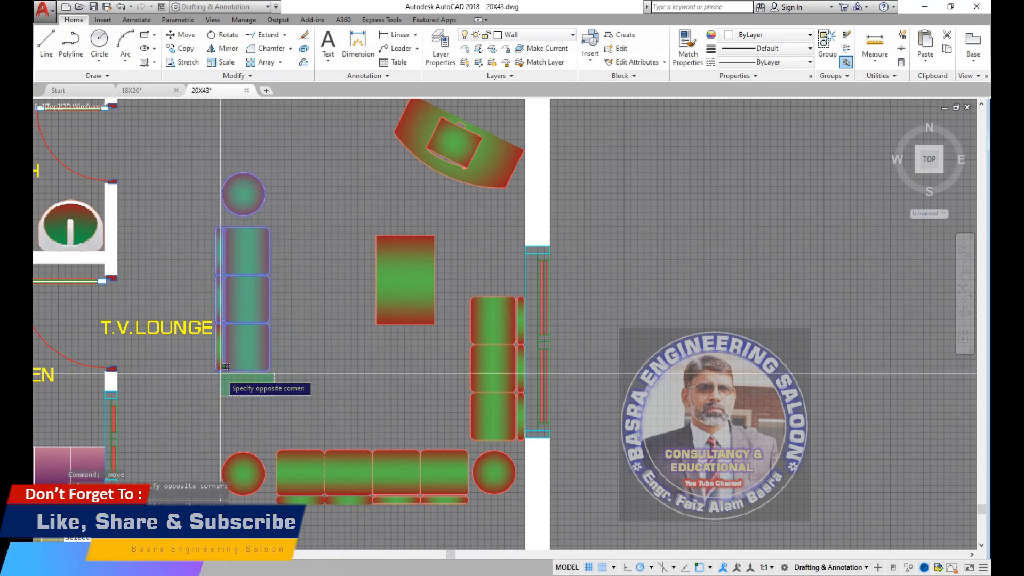
click(206, 354)
key(Return)
click(299, 273)
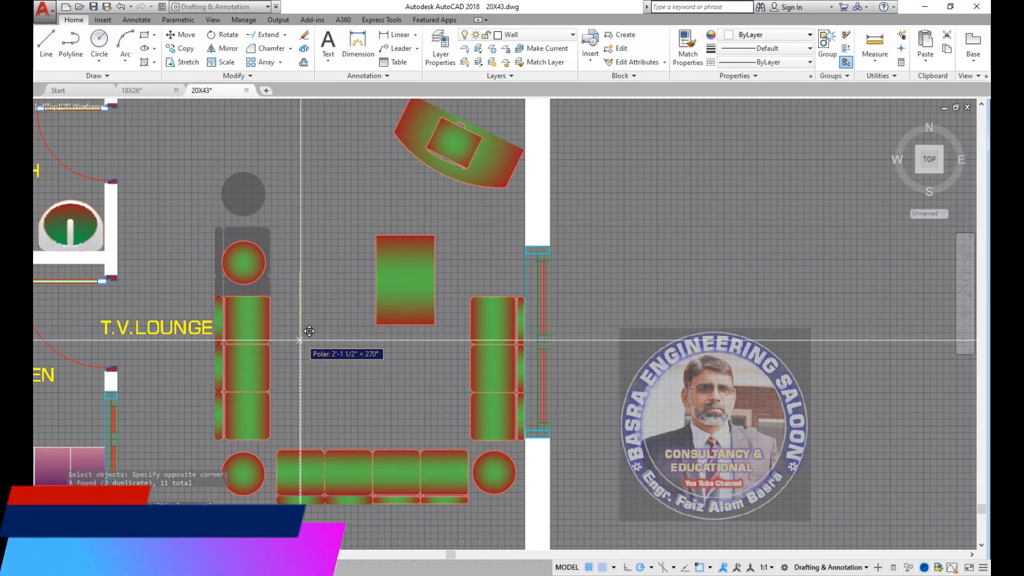
click(300, 343)
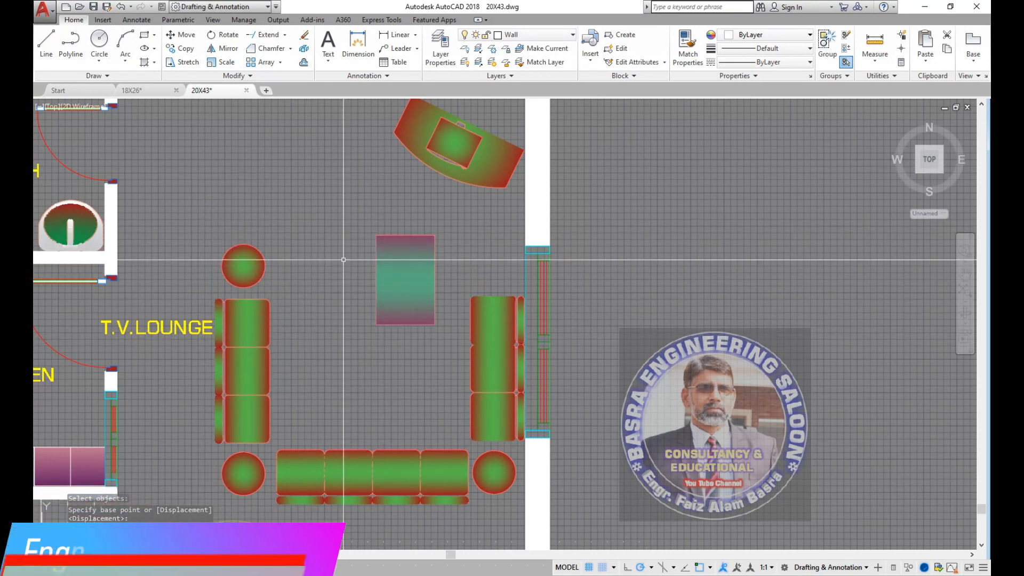
Move the rectangular coffee table diagonally into the space between the two facing three-seat sofas
click(446, 340)
click(364, 203)
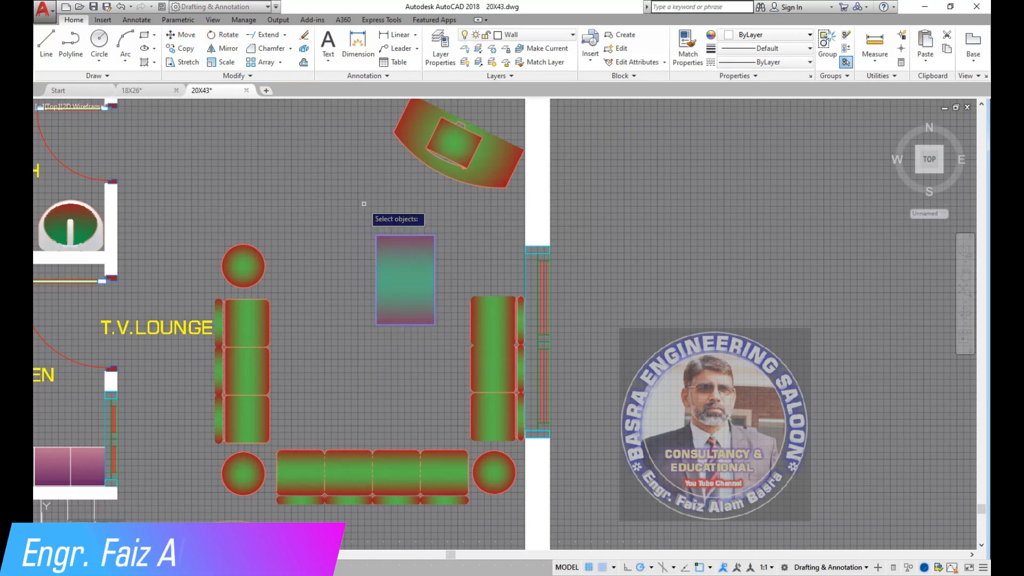
right_click(456, 223)
click(456, 224)
click(411, 305)
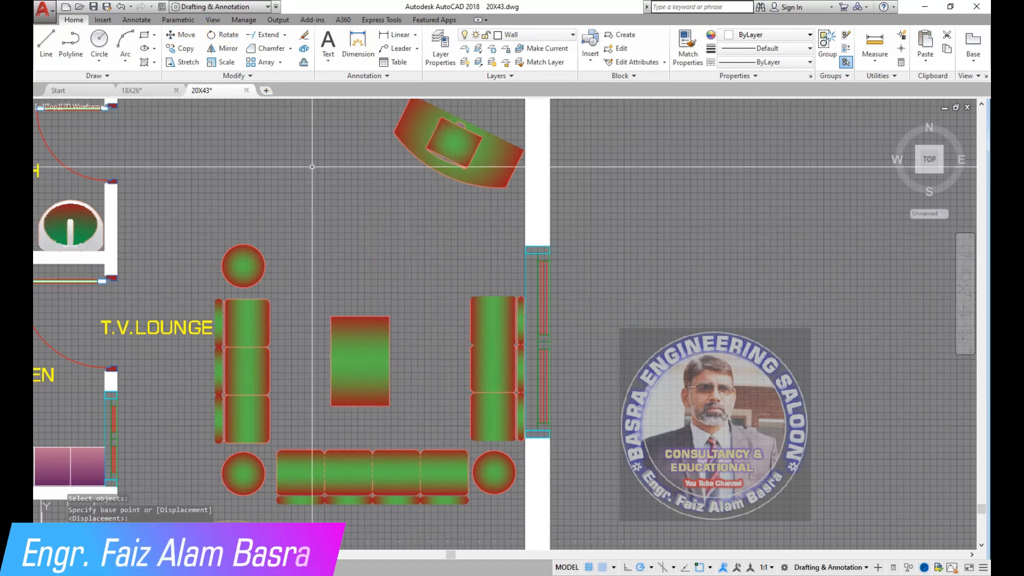
Try to rotate the coffee table freehand about the midpoint of its long edge, and undo the rotation
click(233, 41)
click(399, 413)
click(322, 293)
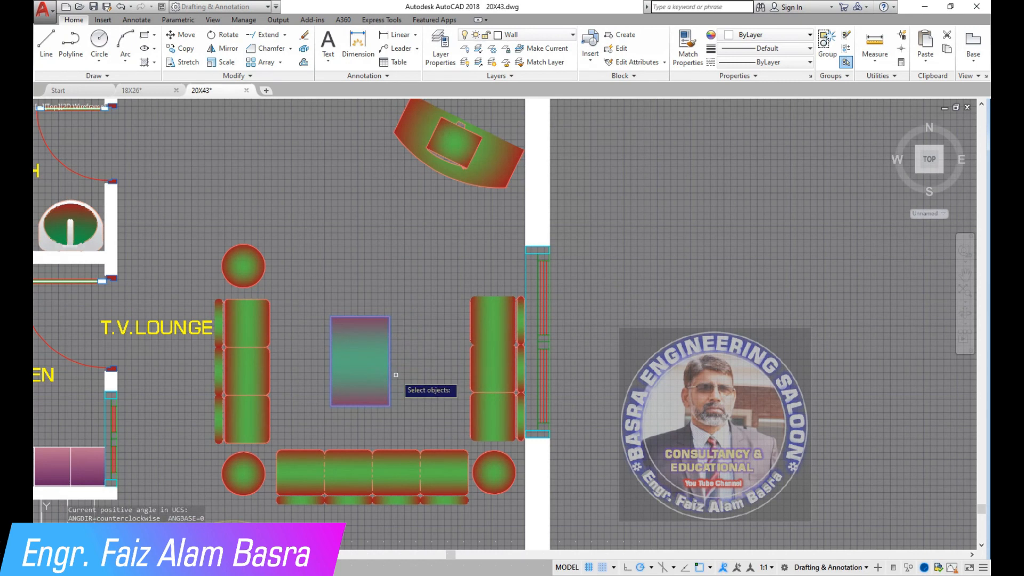
right_click(392, 374)
click(389, 361)
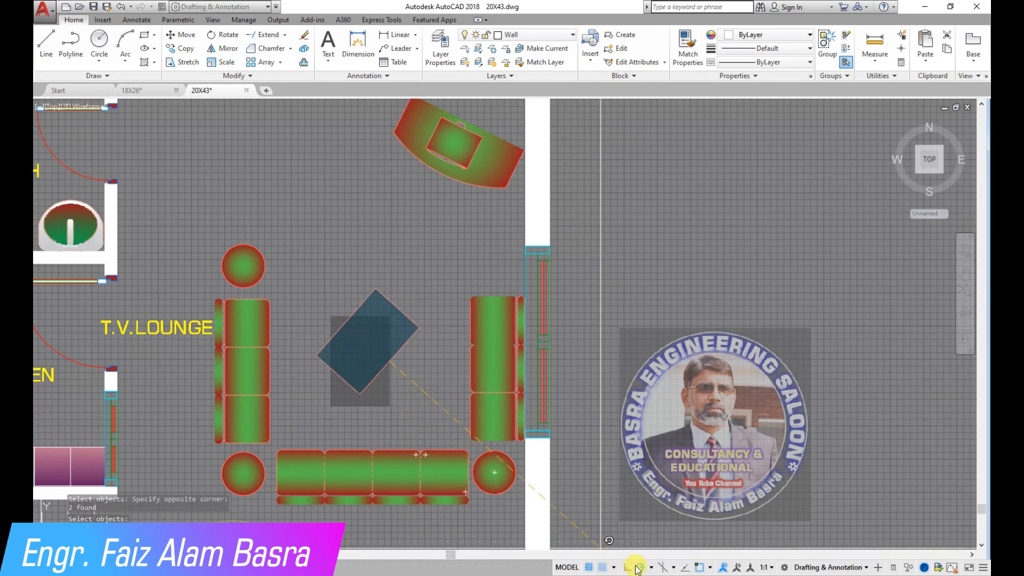
click(381, 454)
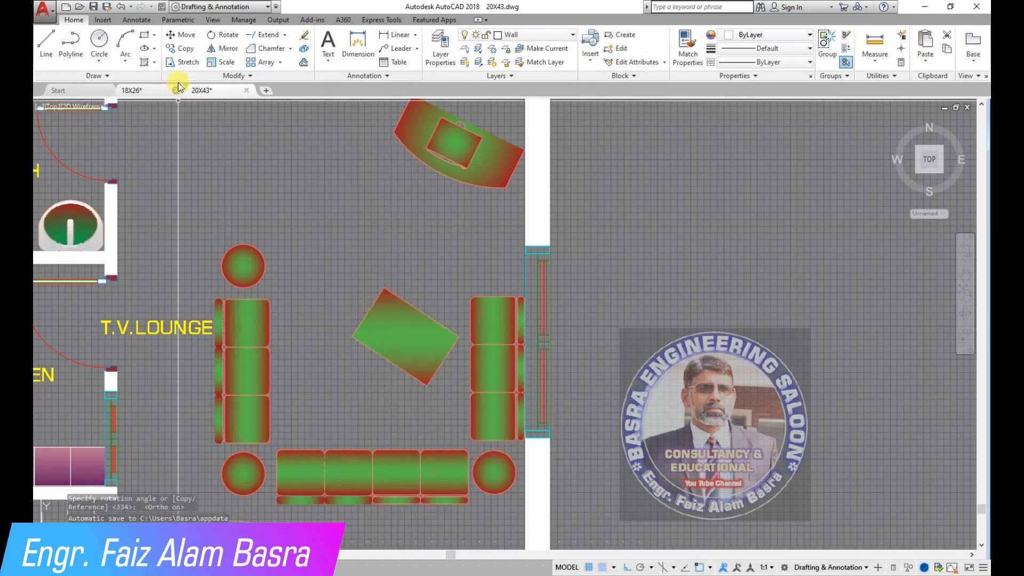
key(ctrl+z)
Rotate the coffee table 270° about the midpoint of its long edge with Ortho on, so it lies horizontally
click(219, 49)
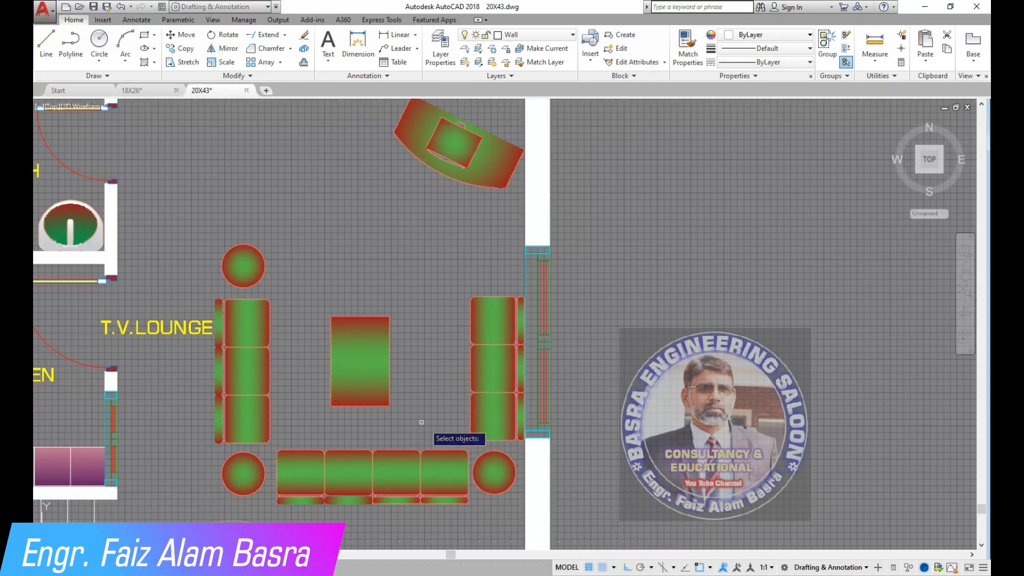
click(421, 422)
click(322, 299)
key(Return)
click(390, 361)
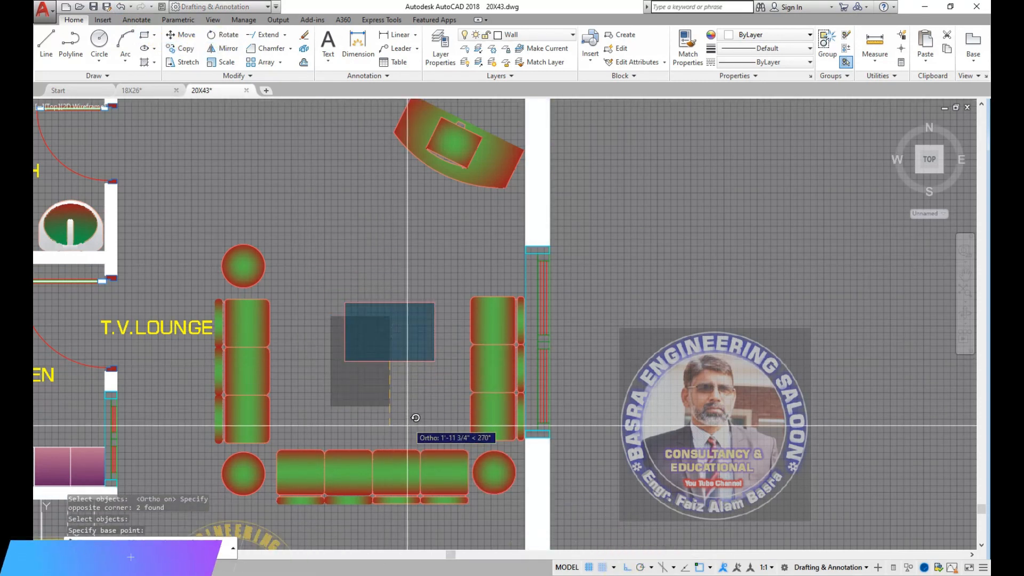
key(Escape)
Move the coffee table sideways toward the kitchen and straight down to centre it within the sofa group
click(436, 379)
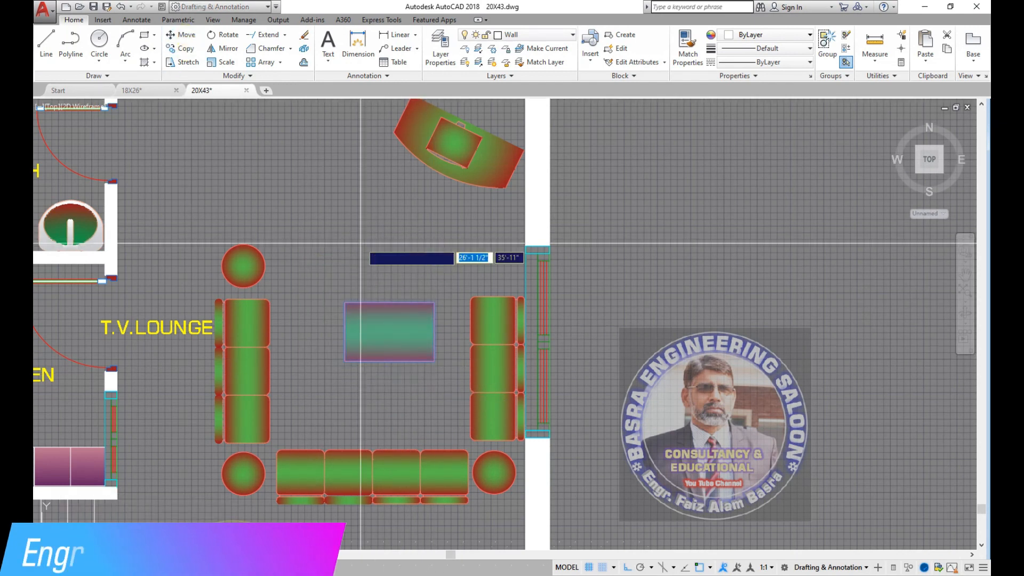
key(Return)
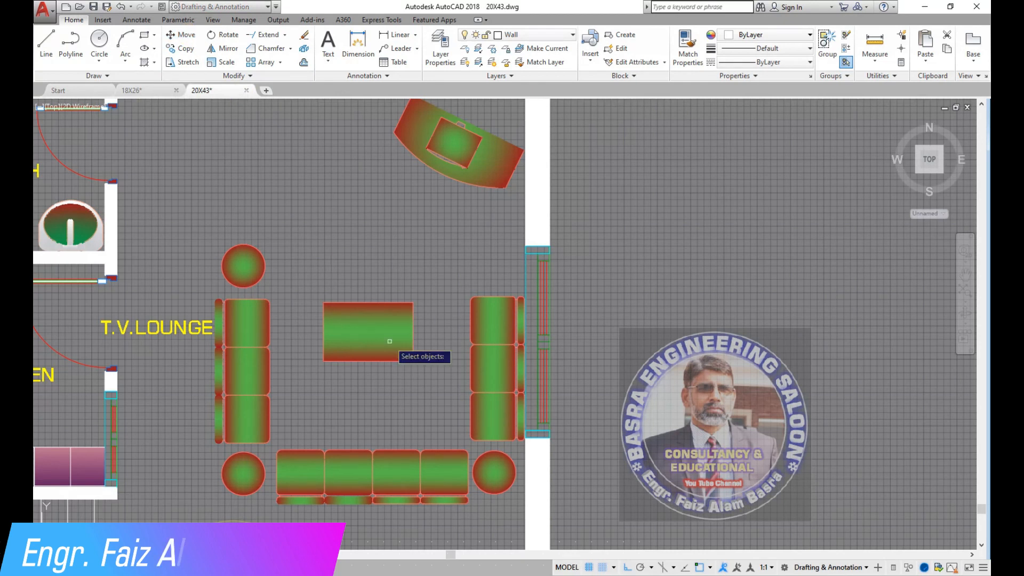
key(Return)
click(299, 272)
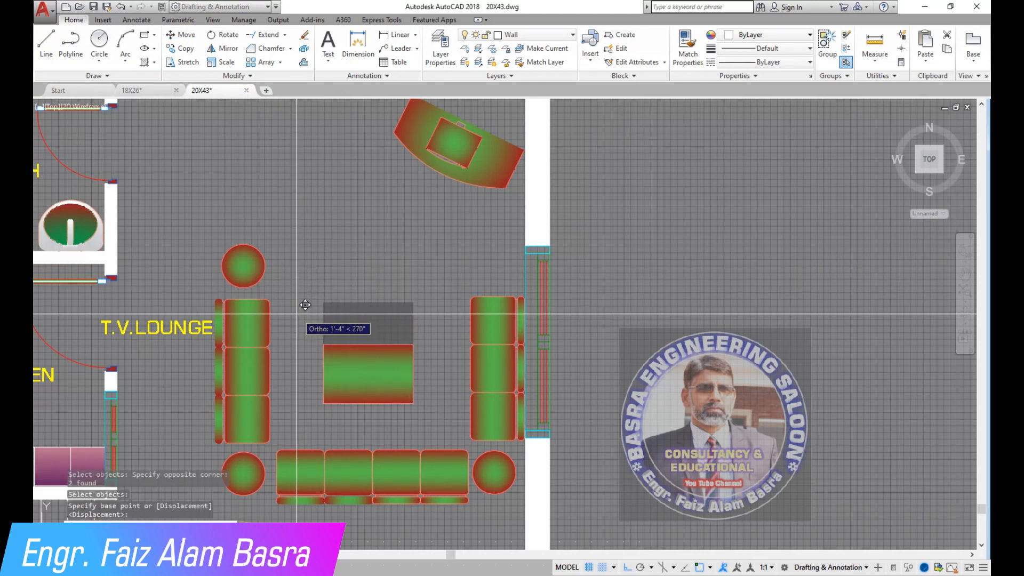
click(304, 313)
scroll(334, 281, down, 4)
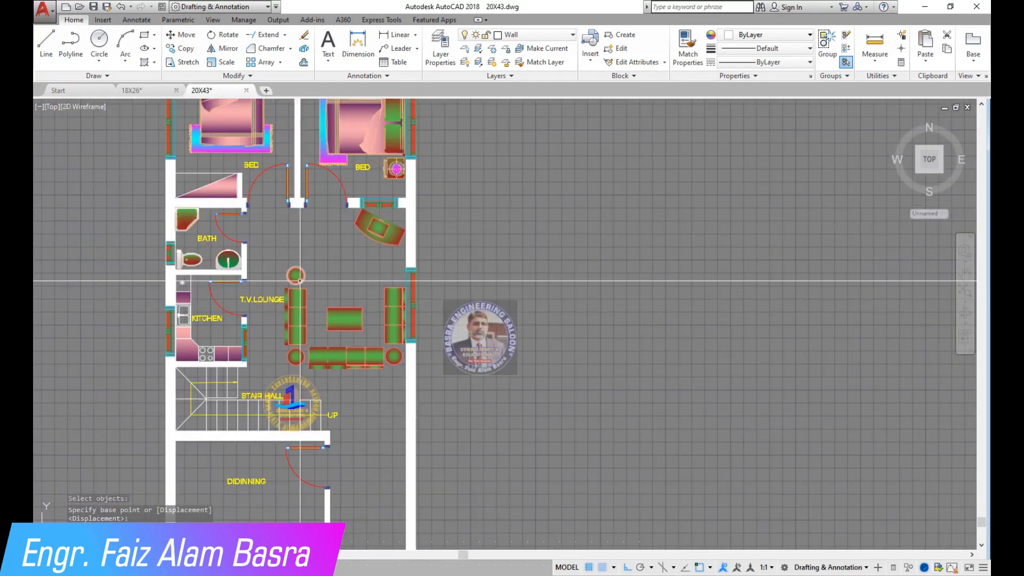
scroll(298, 272, up, 3)
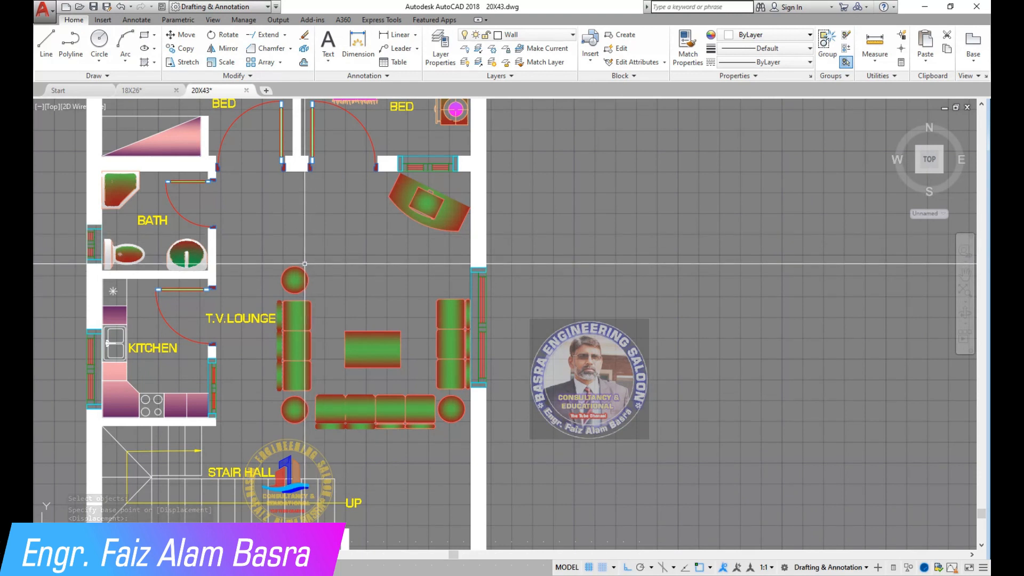
Move the round table above the kitchen-side sofa straight up about 2'-3" to make room for more seats
scroll(305, 264, up, 3)
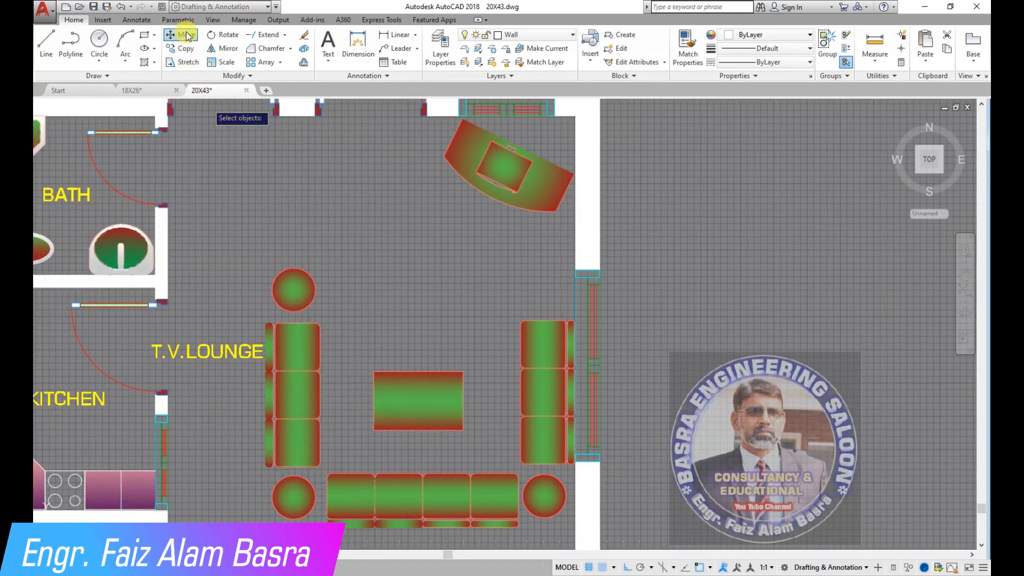
click(328, 316)
click(251, 235)
key(Return)
click(370, 293)
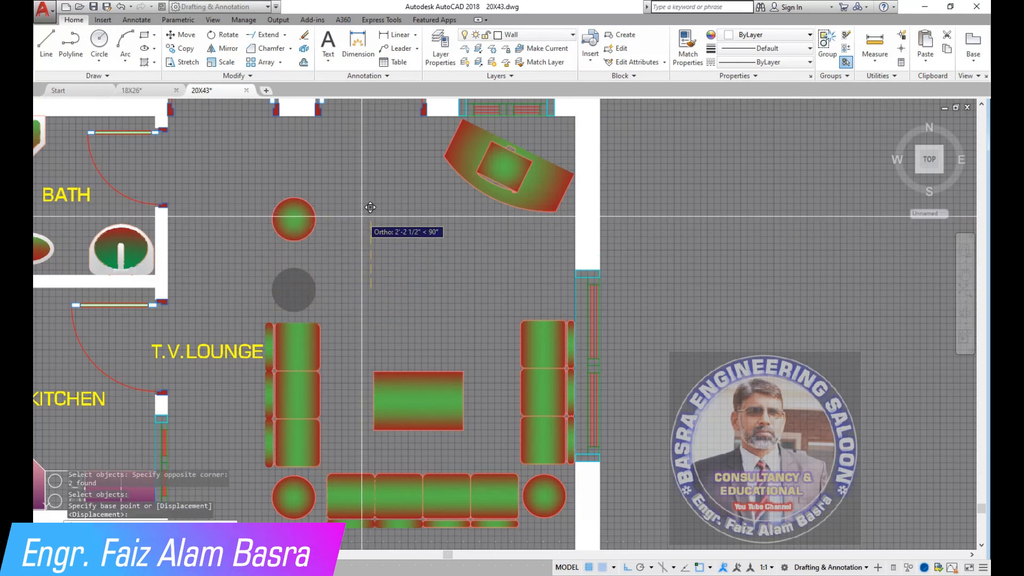
click(370, 220)
Copy the upper two seats of the kitchen-side sofa end to end upward, extending the row toward the round table
click(198, 50)
click(343, 413)
click(278, 291)
key(Return)
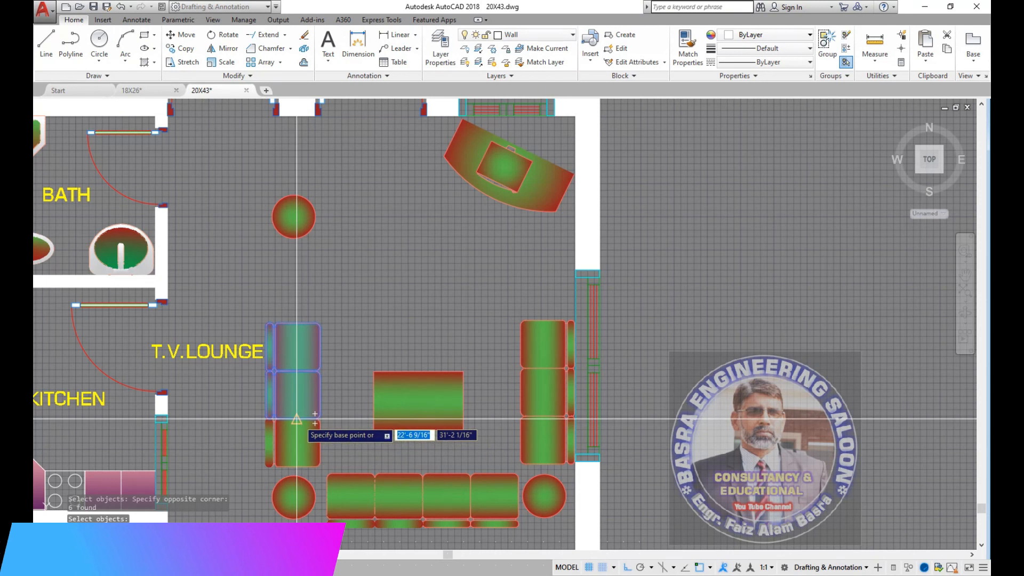
click(296, 418)
click(296, 322)
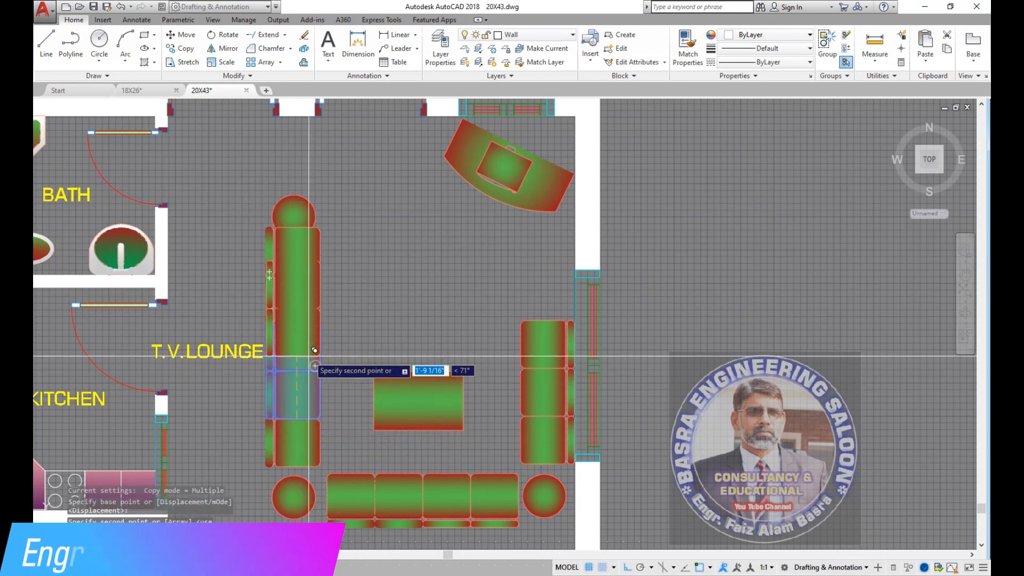
key(Return)
Erase the topmost copied seat and its backrest, leaving a four-seat sofa on the kitchen side
click(331, 253)
click(254, 244)
key(Delete)
Move the upper round table straight down to sit just above the kitchen-side four-seat sofa
click(324, 254)
click(247, 170)
key(Return)
click(359, 205)
click(359, 231)
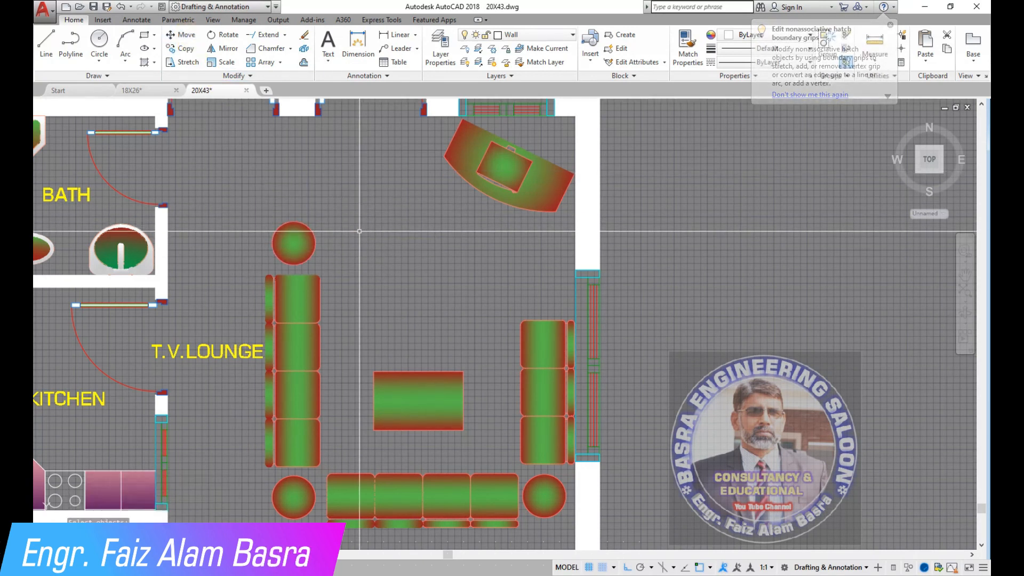
Copy the top seat and backrest of the window-side sofa straight up 1'-6", extending it to four seats
scroll(404, 263, down, 2)
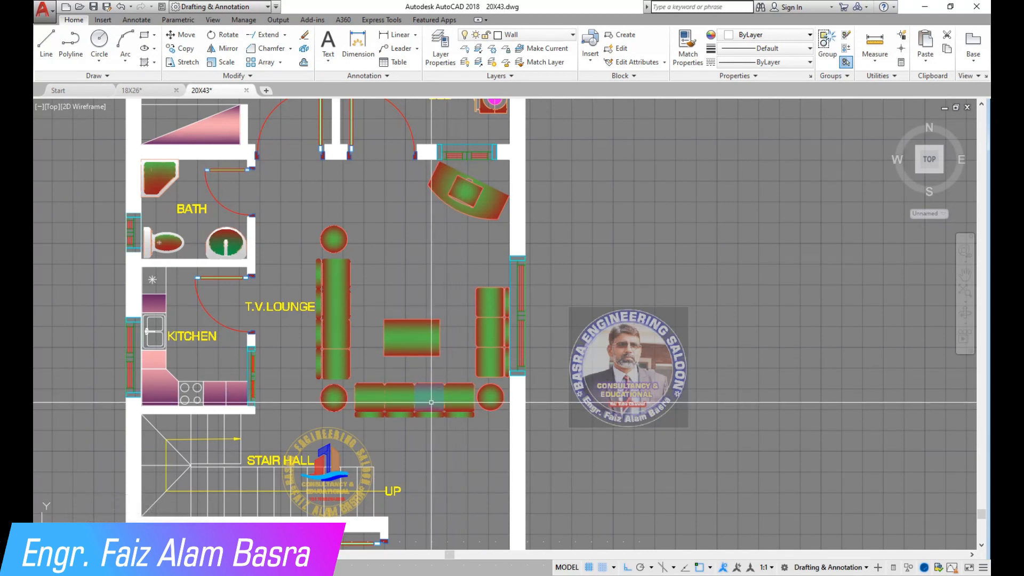
scroll(491, 292, up, 2)
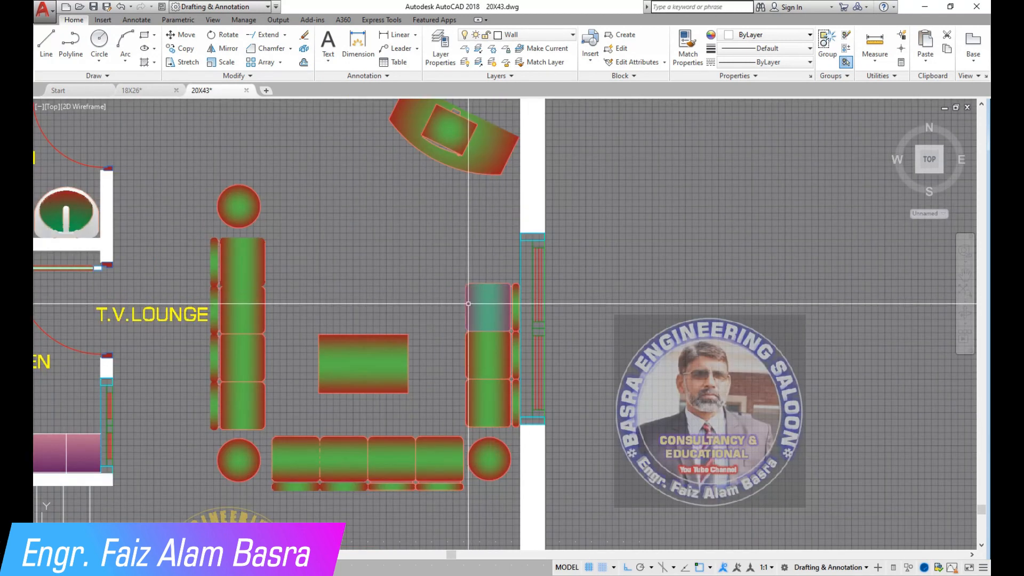
scroll(468, 304, up, 3)
click(185, 50)
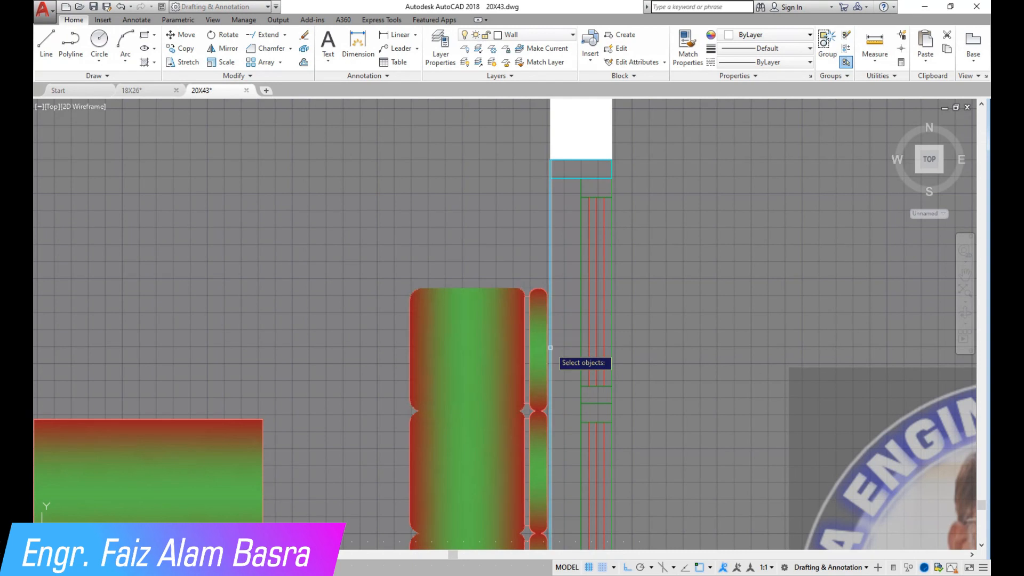
click(533, 343)
click(469, 320)
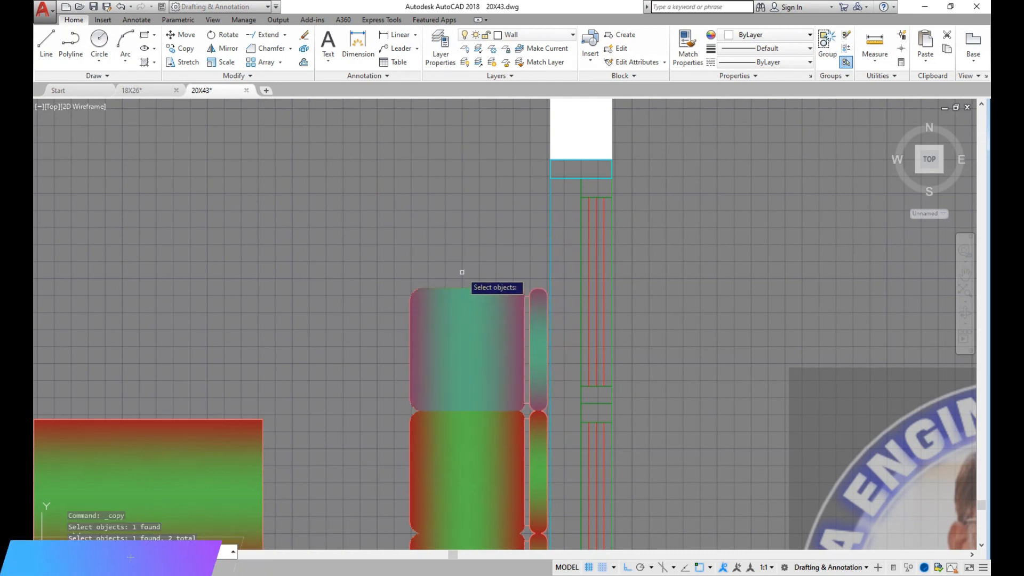
key(Return)
click(468, 411)
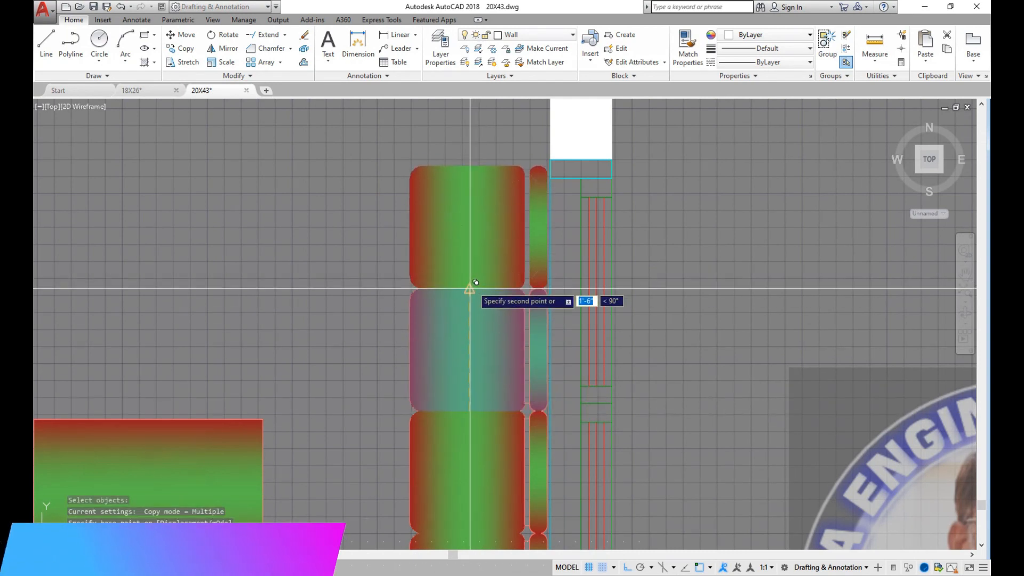
click(469, 291)
scroll(442, 260, down, 2)
key(Escape)
scroll(461, 255, down, 4)
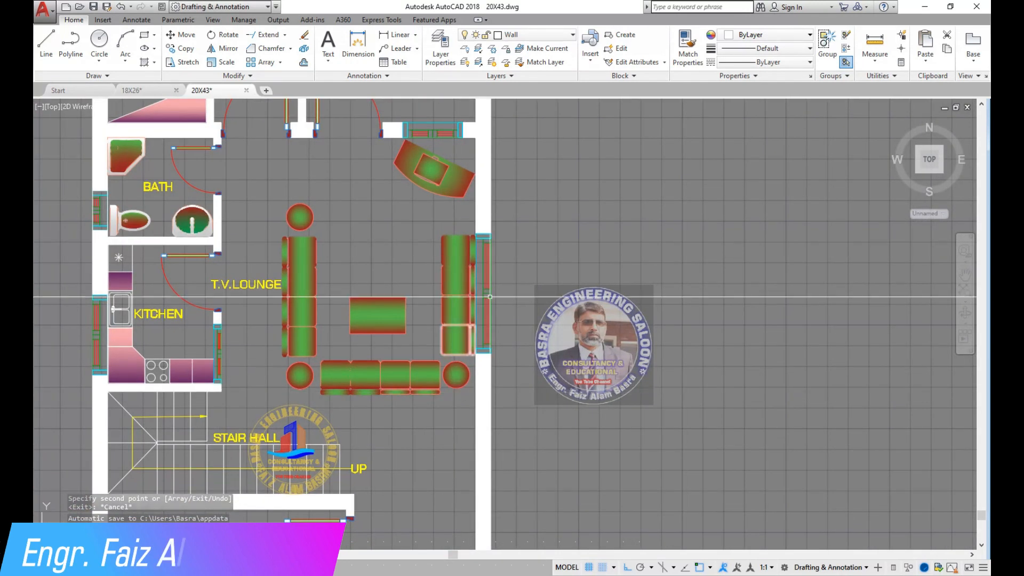
Try to copy the coffee table, three window-side seats, three lower-sofa seats and their corner round table into the DIDINNING room with Ortho off
scroll(473, 262, up, 3)
scroll(468, 248, down, 3)
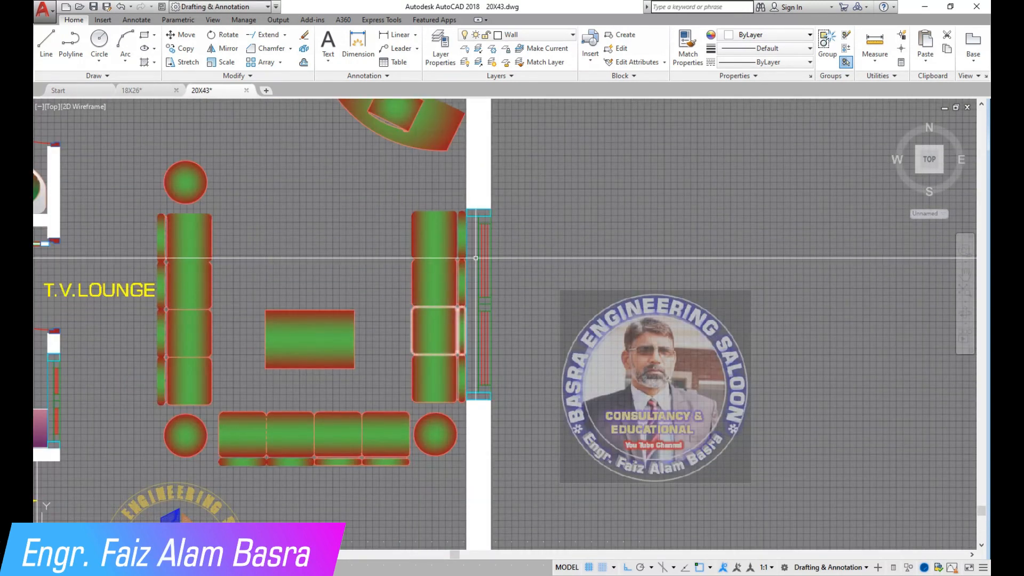
scroll(441, 242, down, 2)
scroll(440, 243, down, 2)
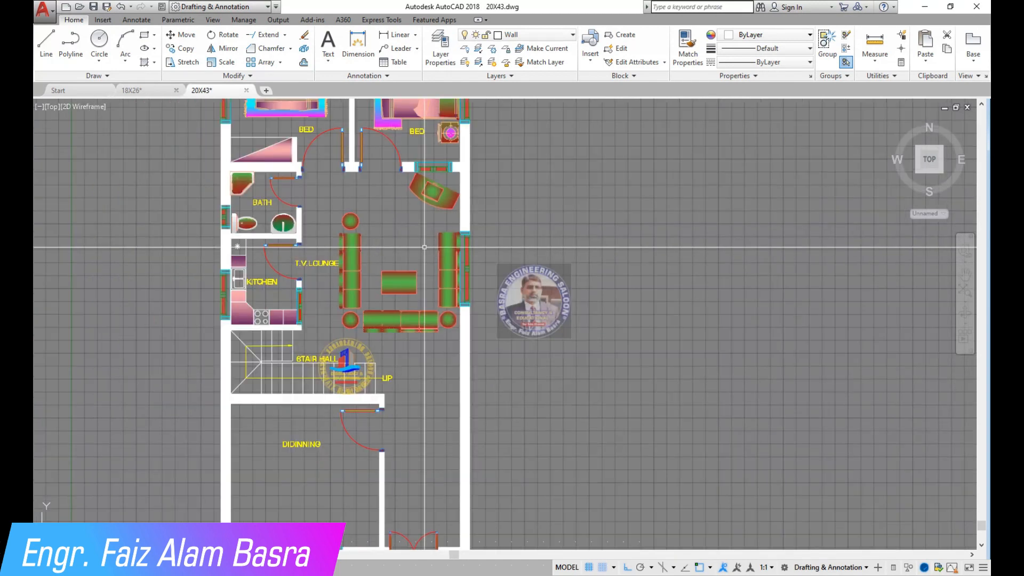
scroll(443, 250, down, 2)
scroll(427, 292, up, 4)
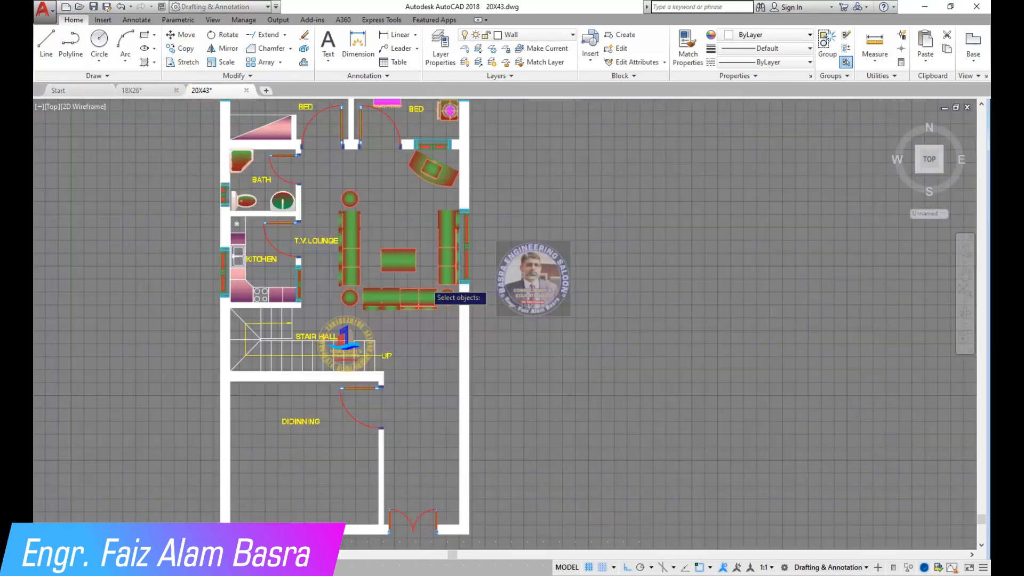
scroll(435, 264, down, 2)
scroll(445, 311, up, 2)
click(448, 311)
click(292, 126)
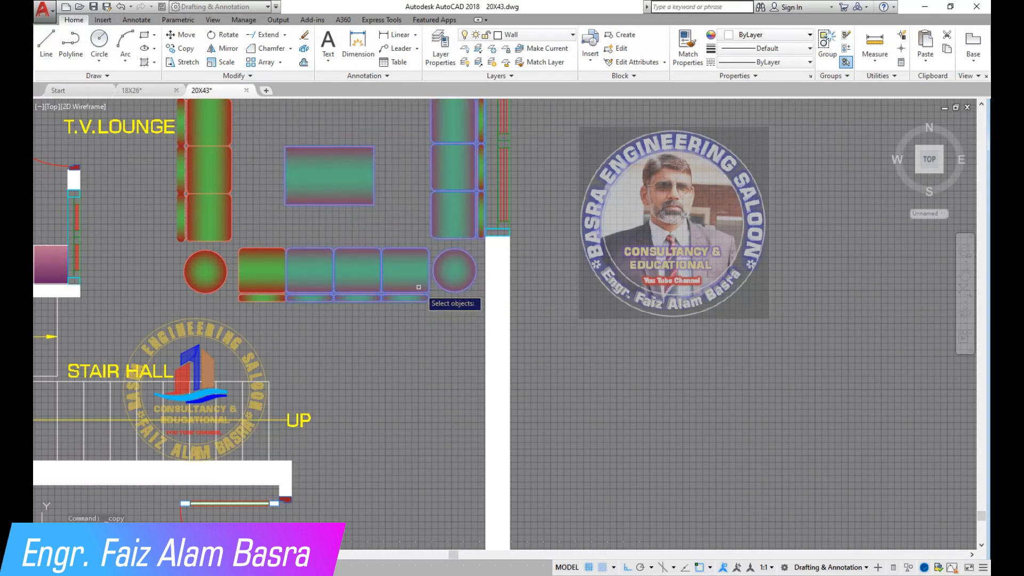
key(Return)
click(374, 206)
scroll(387, 195, down, 4)
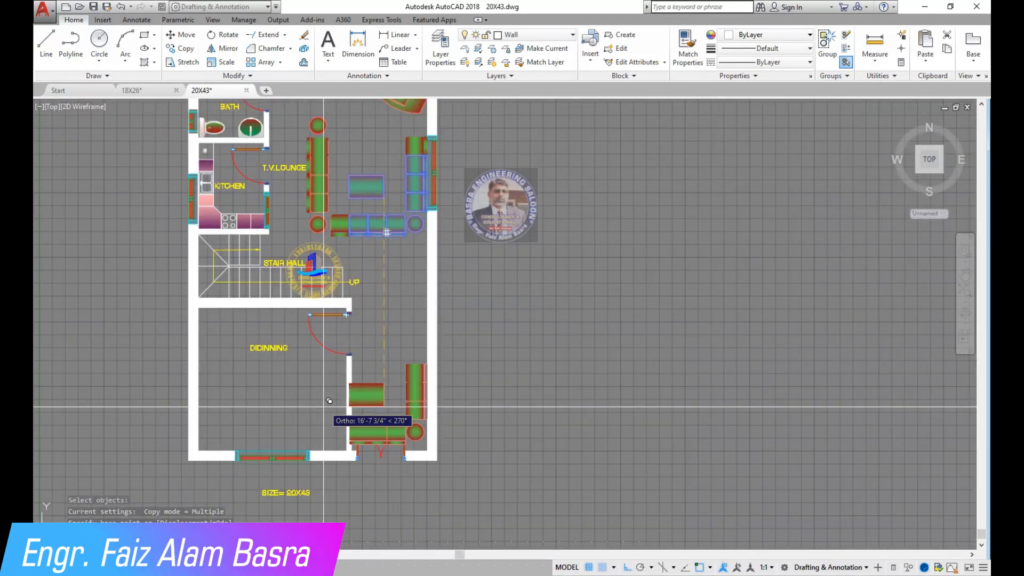
scroll(331, 427, up, 2)
click(628, 568)
scroll(346, 449, up, 4)
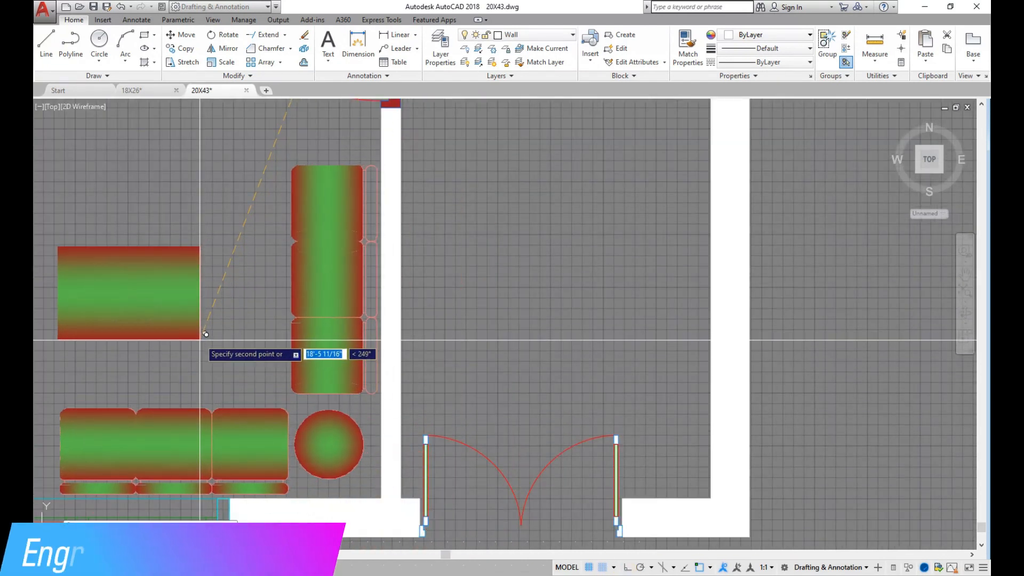
scroll(346, 331, down, 6)
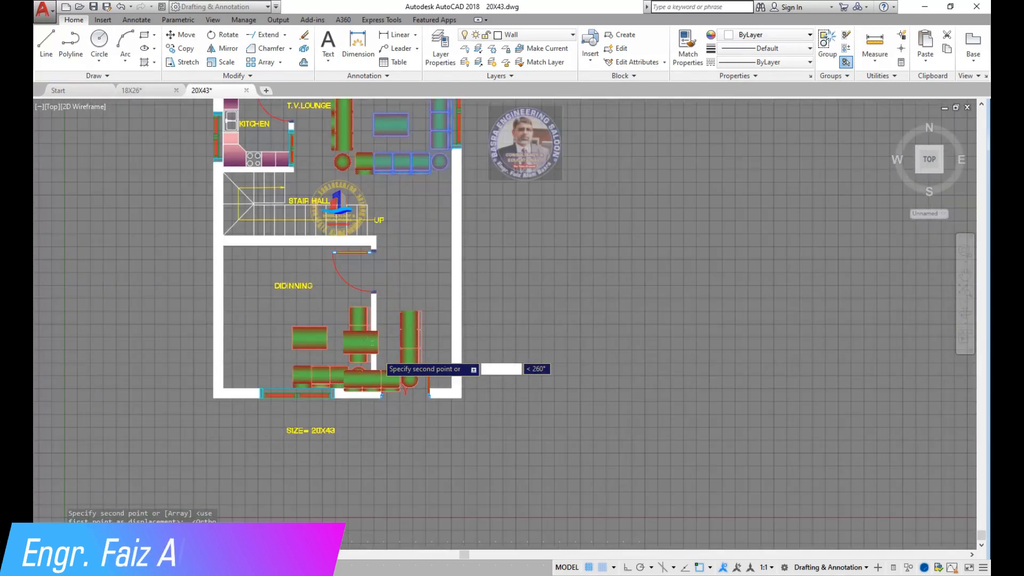
scroll(345, 302, up, 5)
key(Escape)
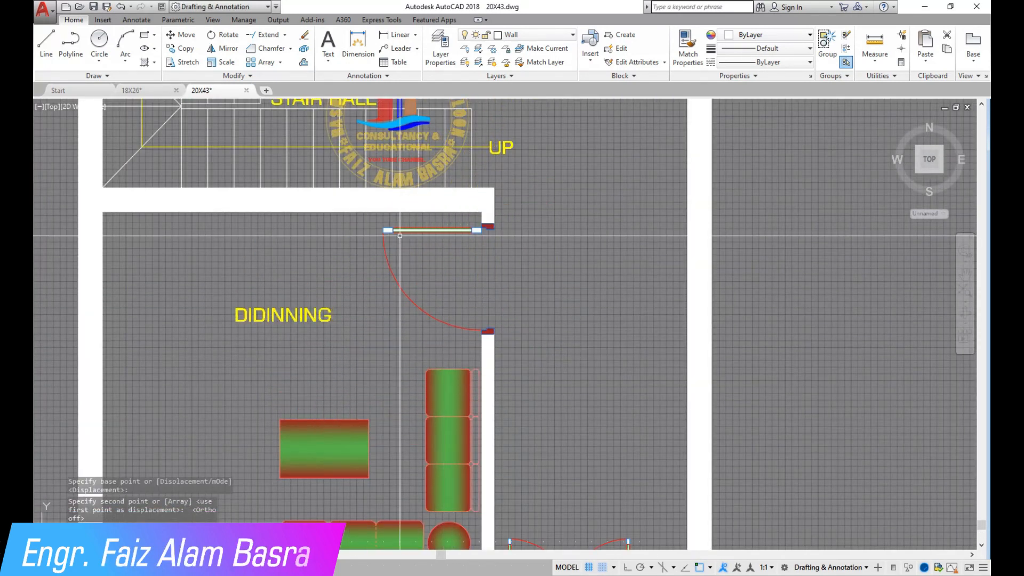
Undo the furniture copy placed in the DIDINNING room
scroll(349, 323, down, 5)
scroll(380, 306, up, 2)
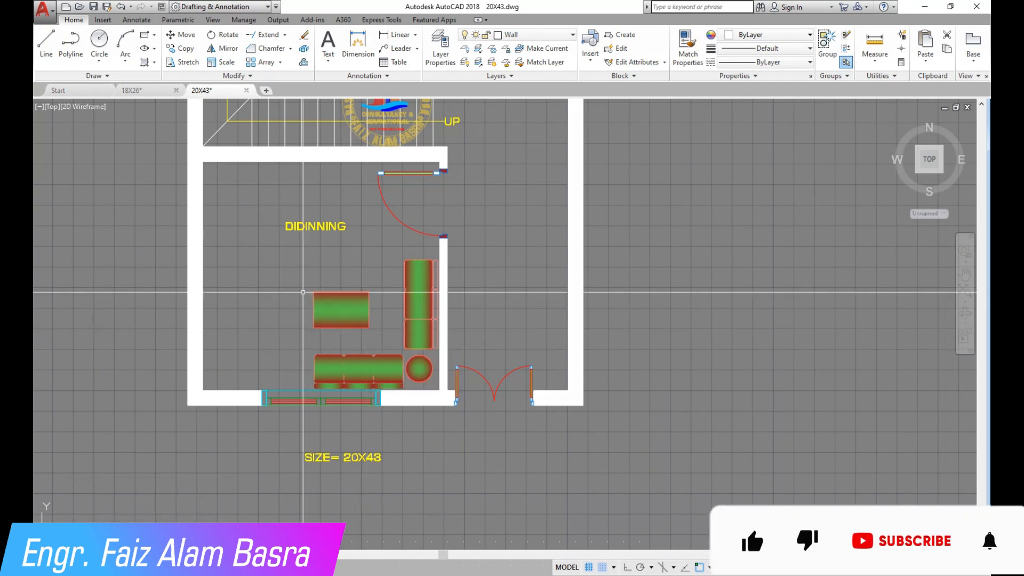
click(122, 10)
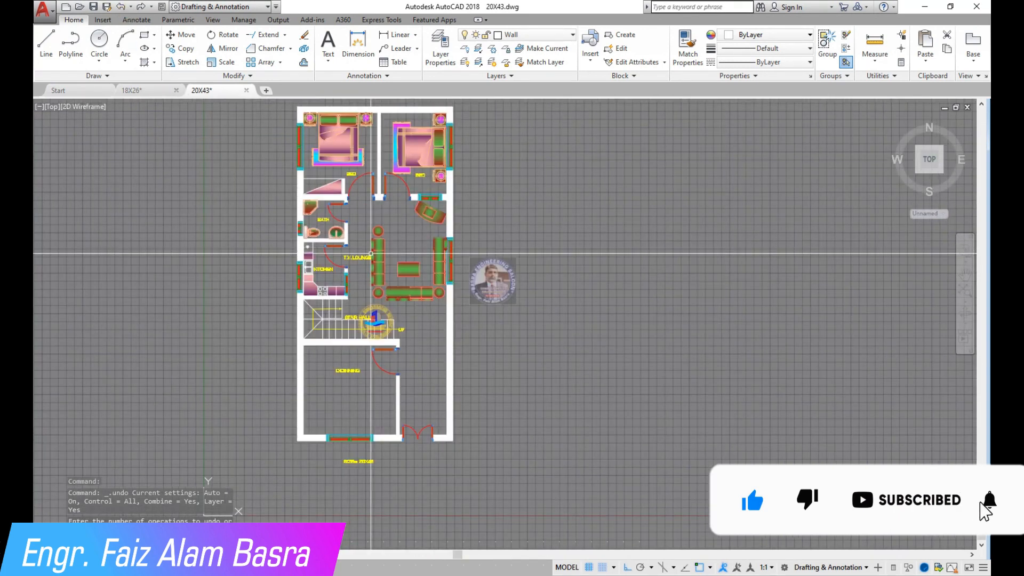
Copy the kitchen-side and lower sofas, their two round tables and the coffee table into the DIDINNING room's left side, and erase the copied logo
scroll(370, 253, down, 5)
scroll(354, 341, up, 10)
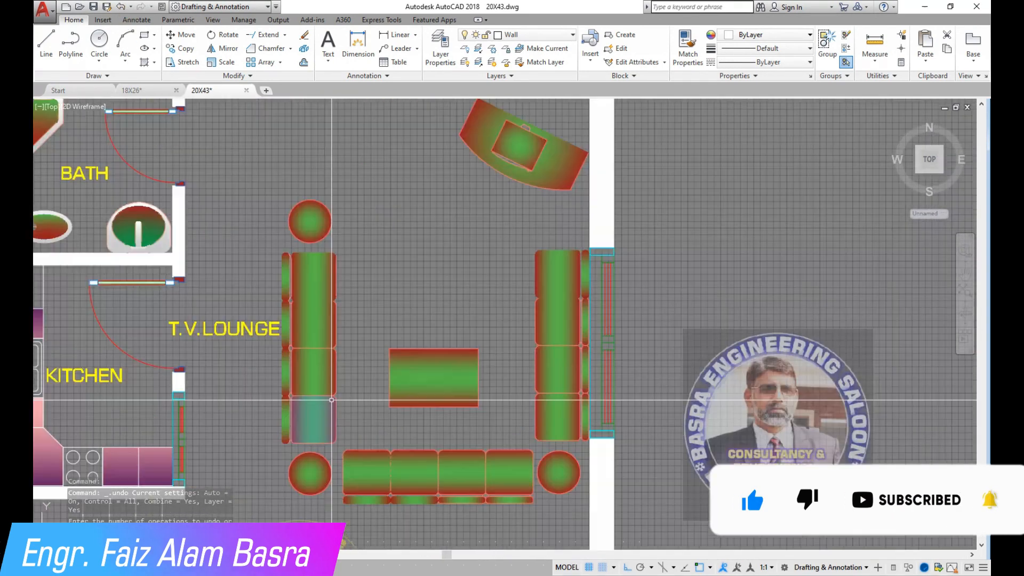
scroll(331, 400, up, 2)
click(184, 48)
scroll(350, 189, down, 2)
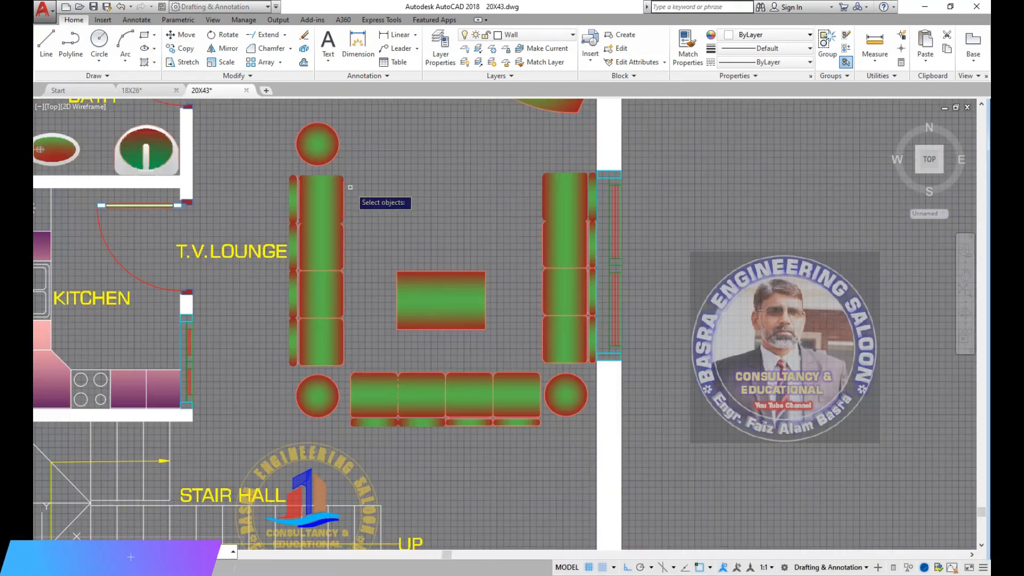
click(528, 447)
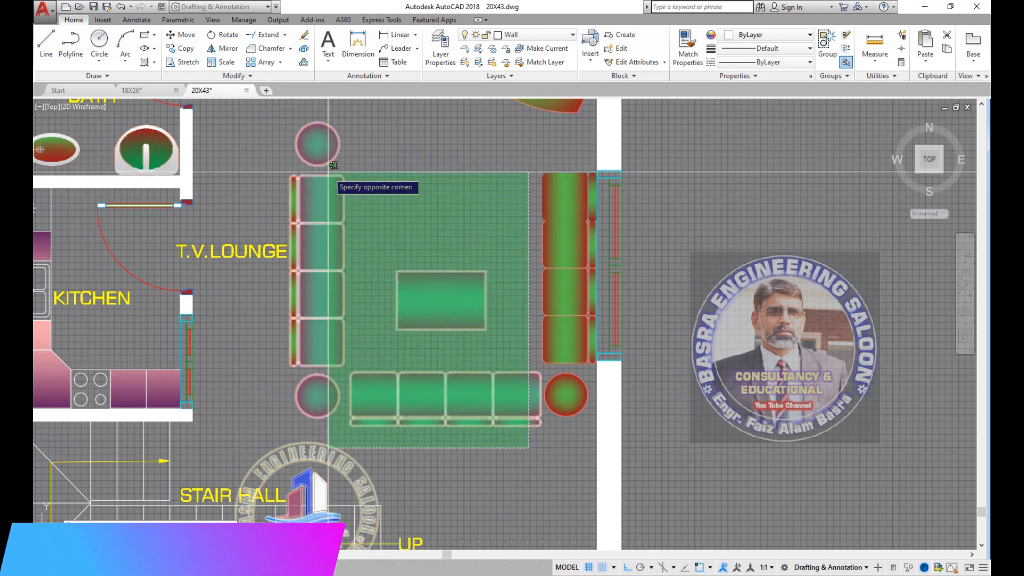
click(299, 134)
key(Return)
click(379, 338)
scroll(470, 315, down, 6)
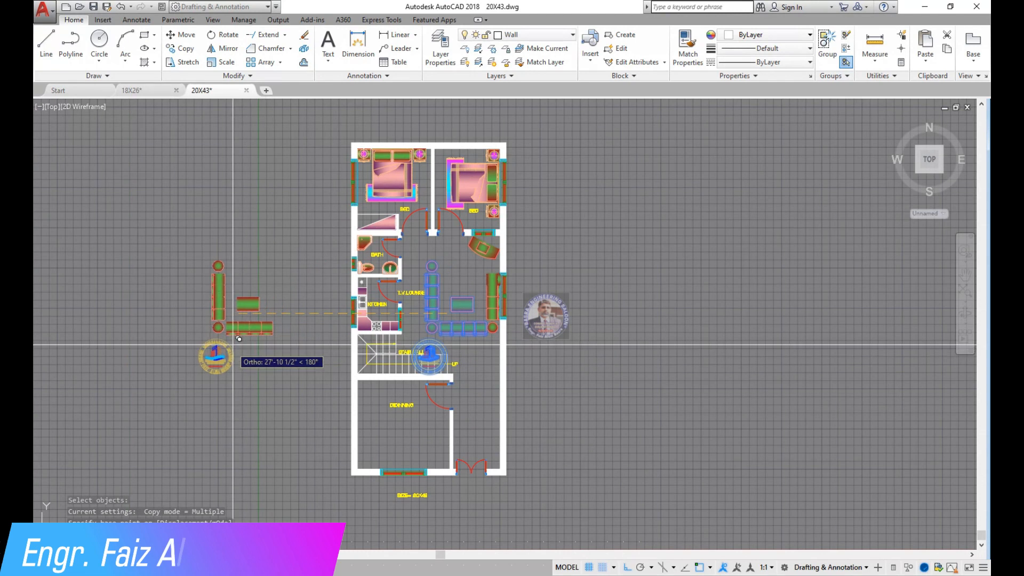
scroll(420, 498, up, 4)
scroll(333, 321, down, 2)
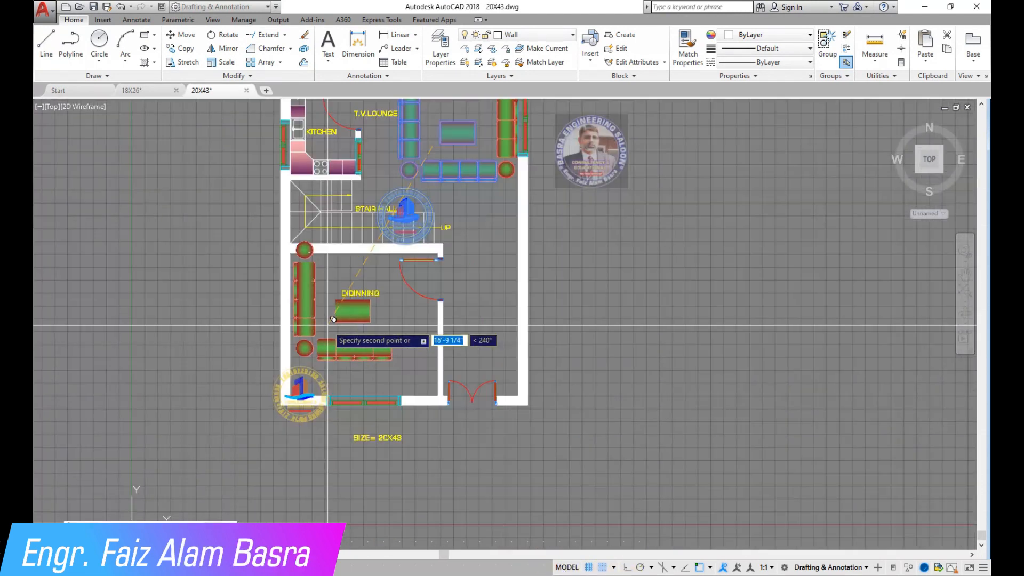
scroll(335, 342, up, 4)
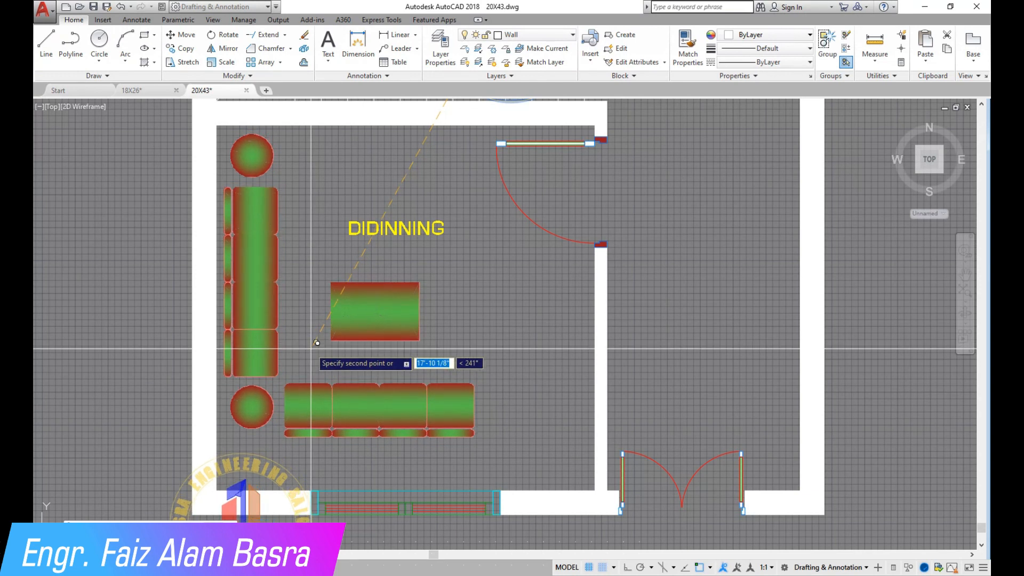
right_click(314, 343)
click(330, 354)
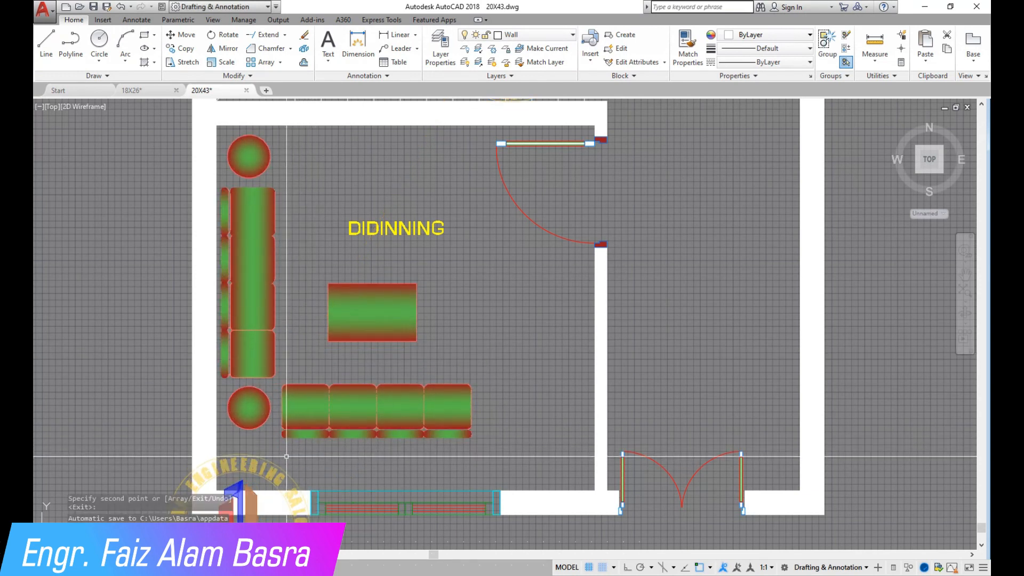
scroll(275, 393, down, 4)
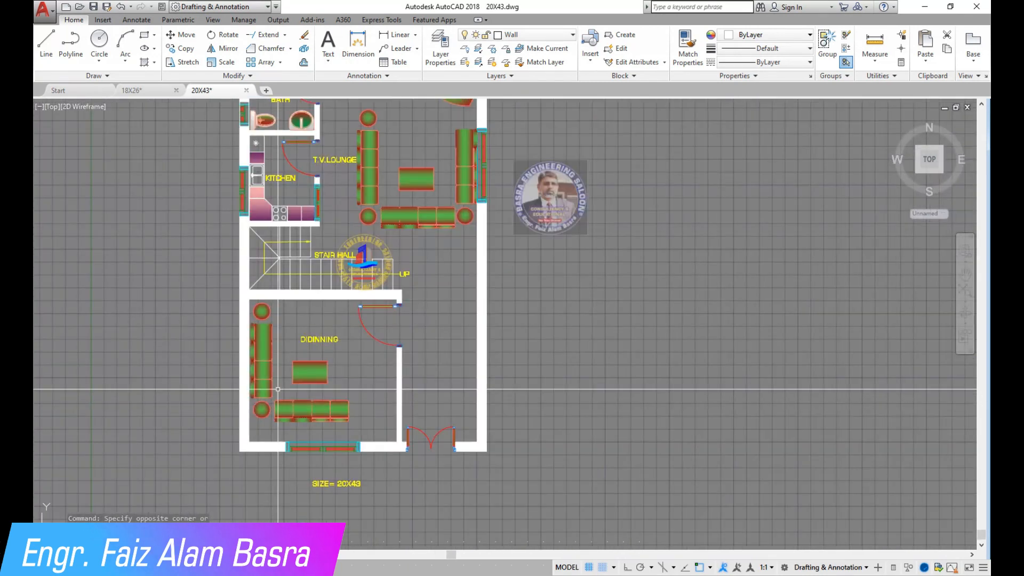
Mirror the DIDINNING furniture vertically about a horizontal line through the left sofa's middle, erasing the source objects
scroll(310, 356, up, 2)
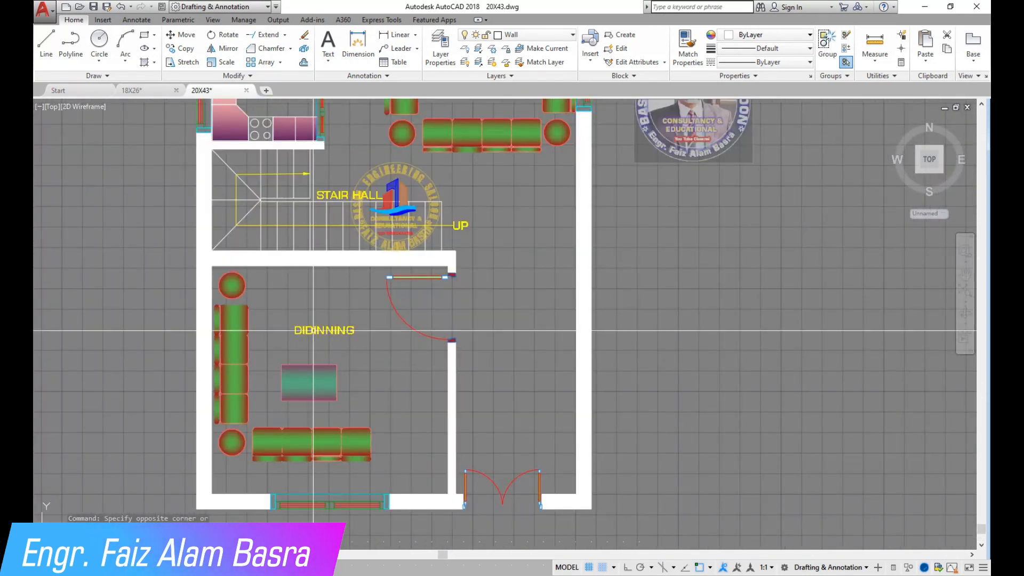
click(216, 50)
click(404, 449)
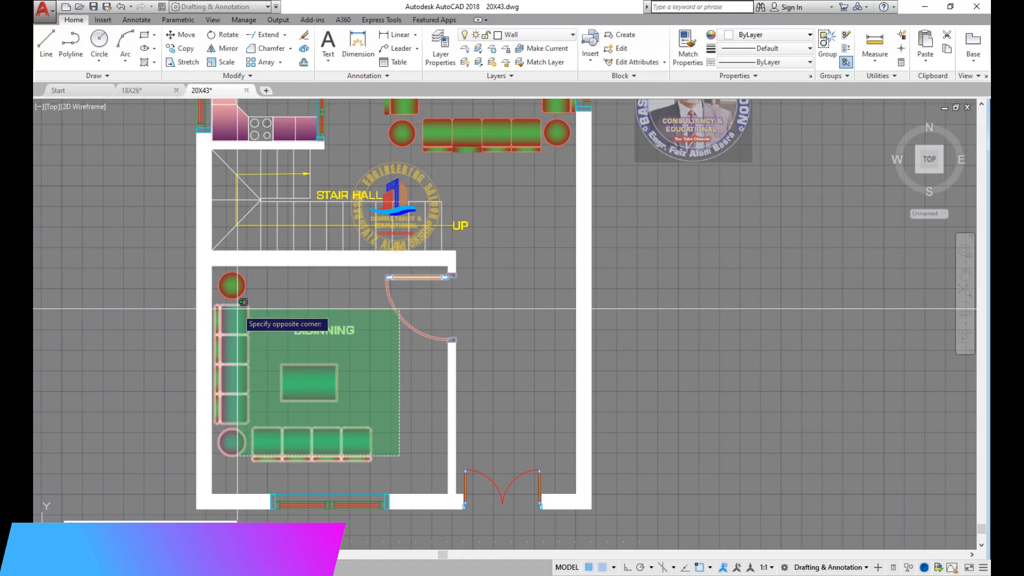
click(230, 344)
click(263, 333)
click(224, 291)
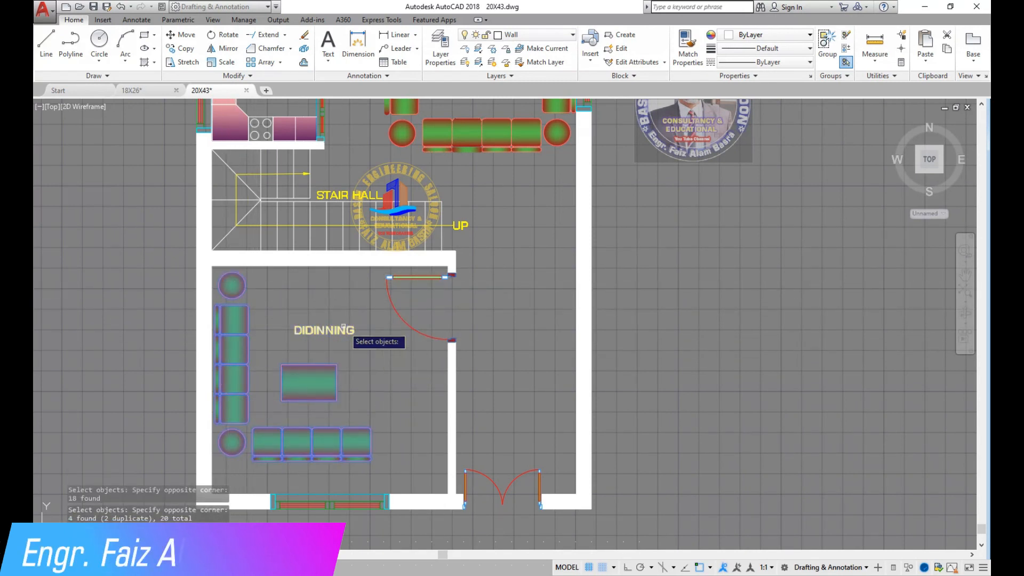
scroll(263, 395, up, 2)
key(Return)
click(218, 348)
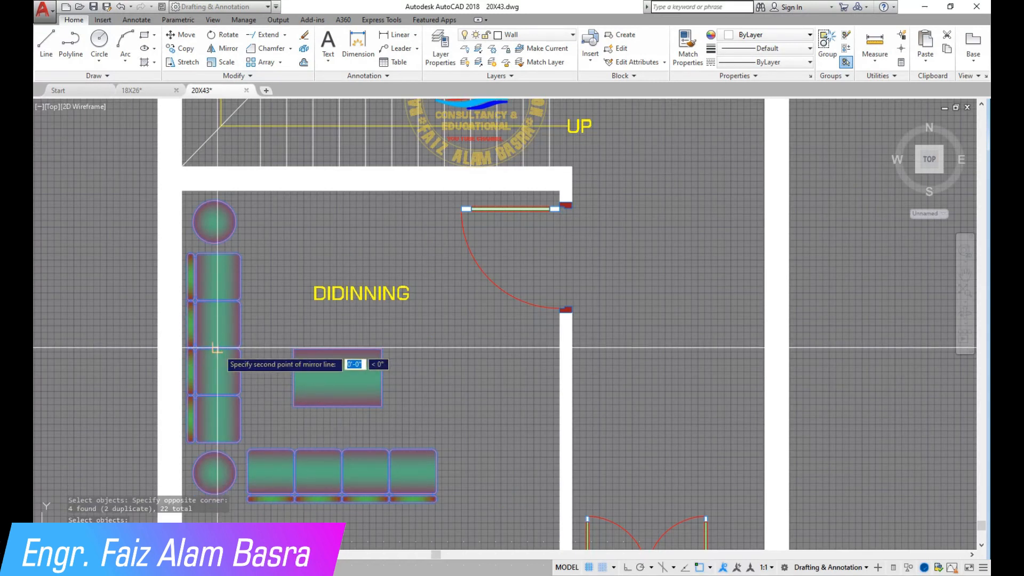
click(630, 568)
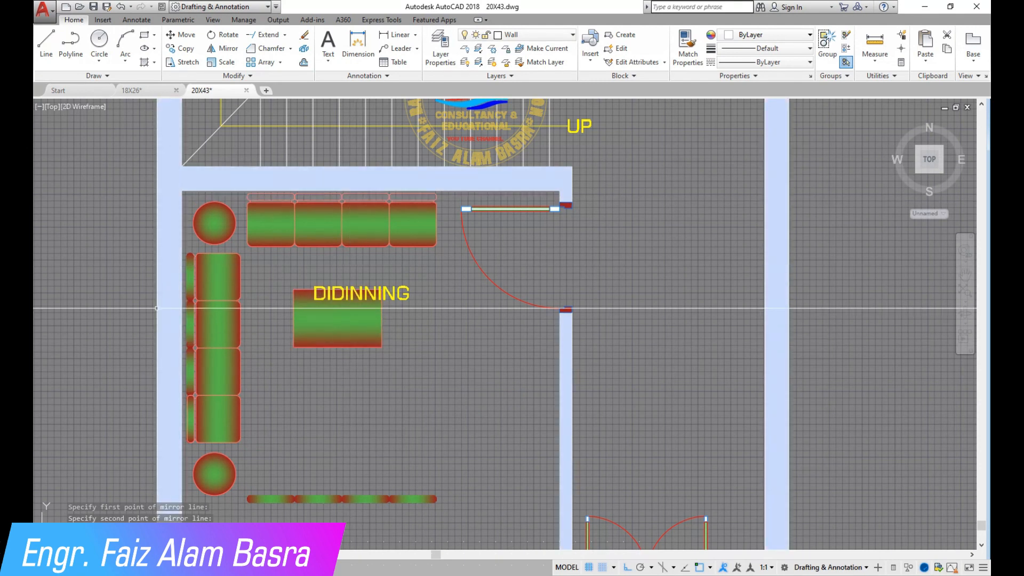
Copy the four leftover lower backrests up behind the mirrored sofa along the DIDINNING room's upper wall
click(486, 514)
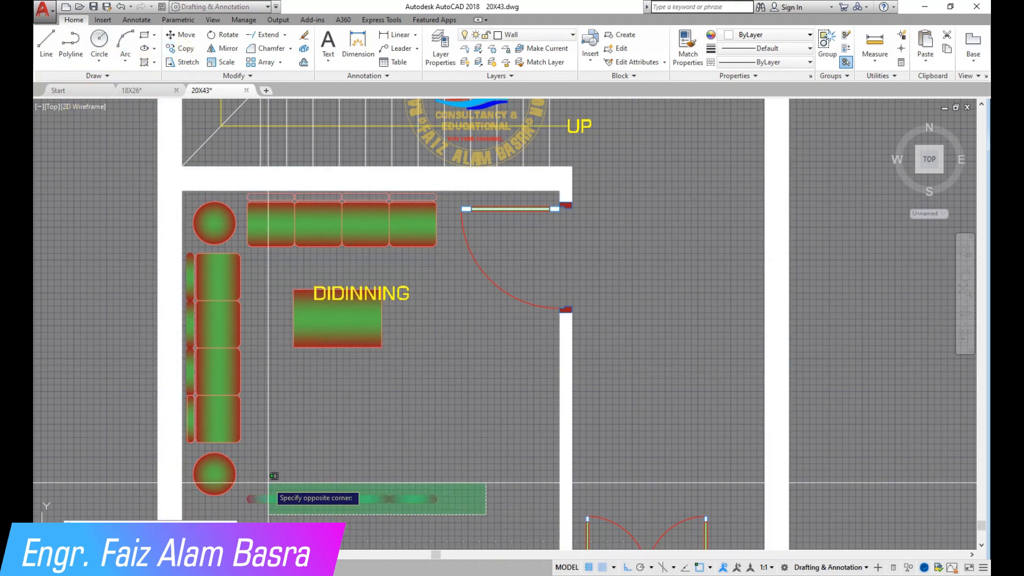
right_click(388, 498)
click(416, 502)
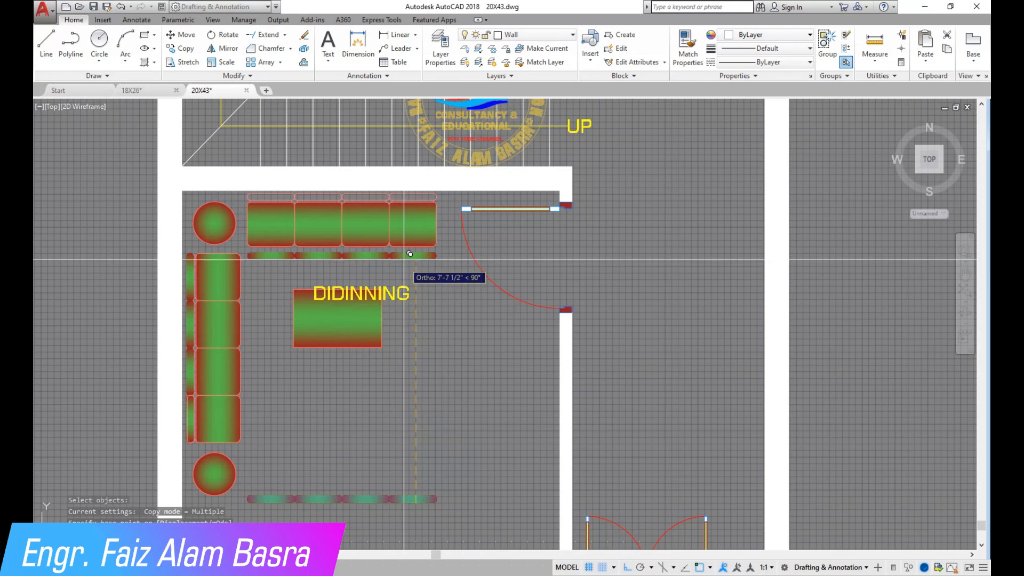
scroll(399, 198, up, 3)
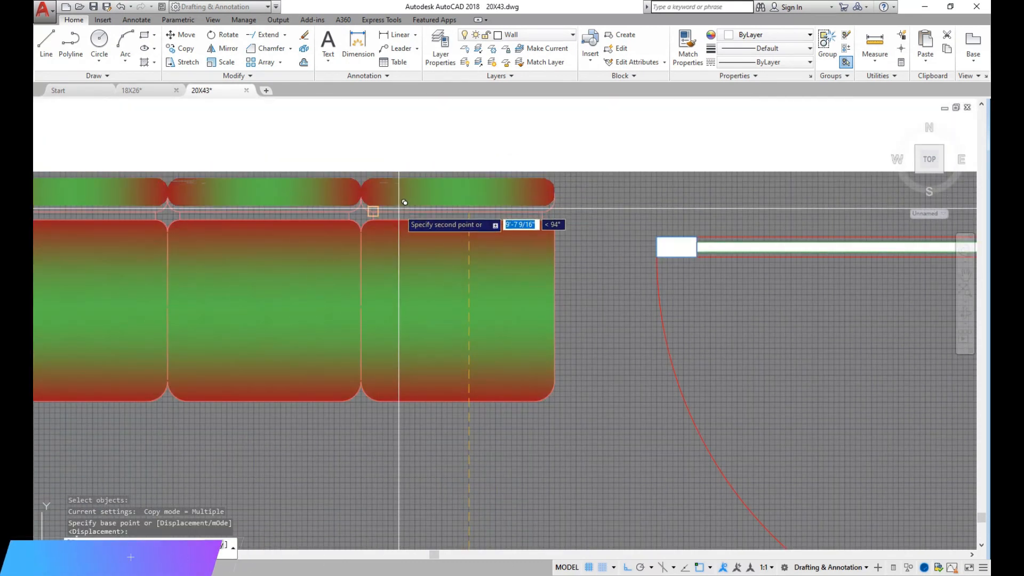
key(F8)
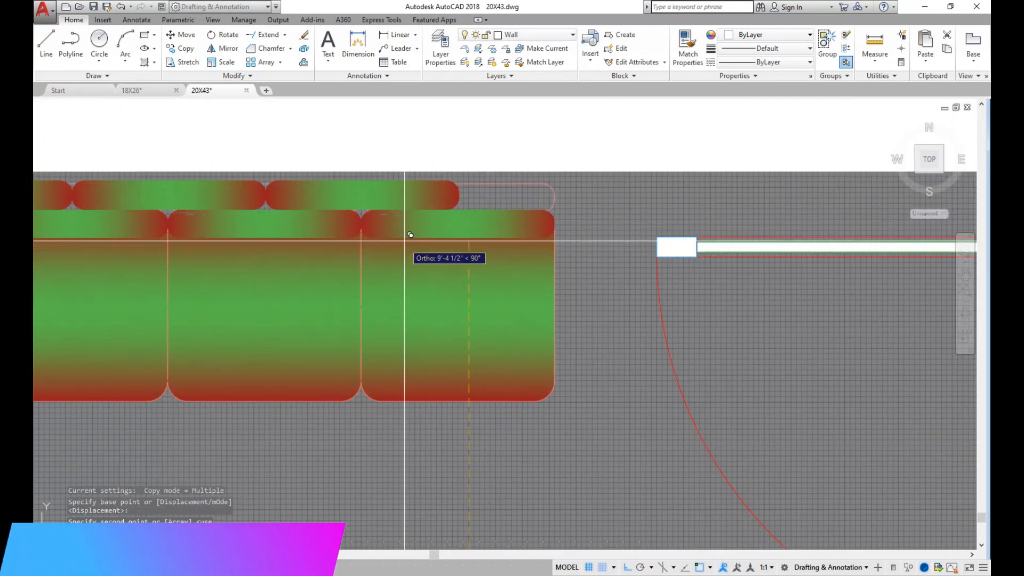
key(Escape)
Move the four copied backrests onto the empty outlines behind the DIDINNING room's upper sofa, with Ortho off
scroll(447, 267, down, 2)
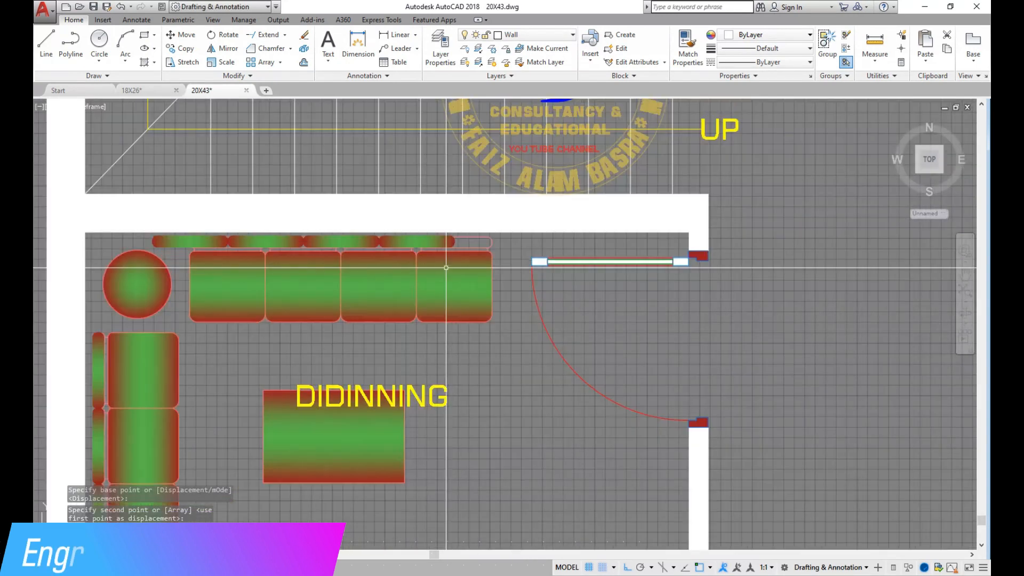
scroll(261, 223, up, 2)
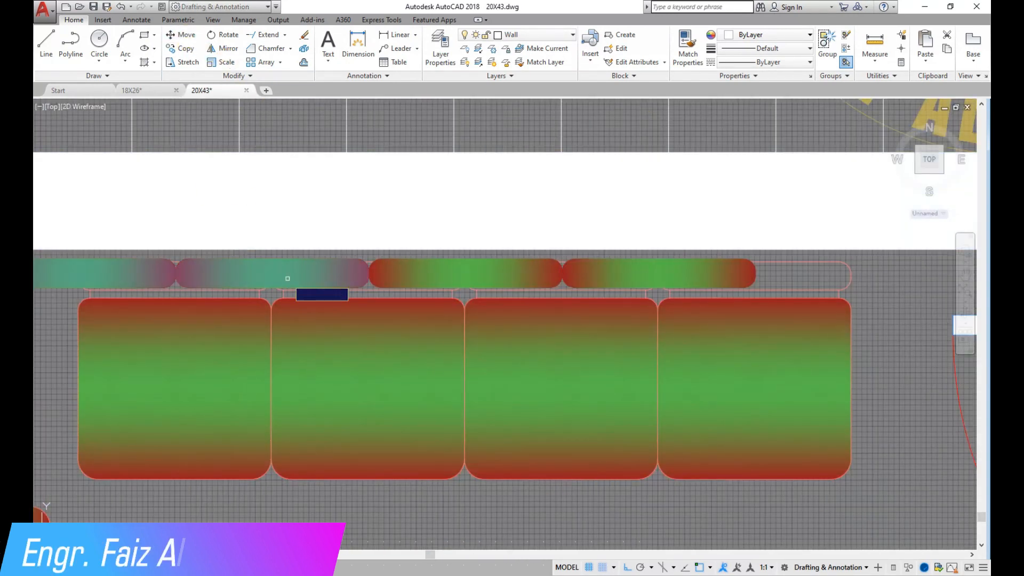
key(Return)
click(497, 517)
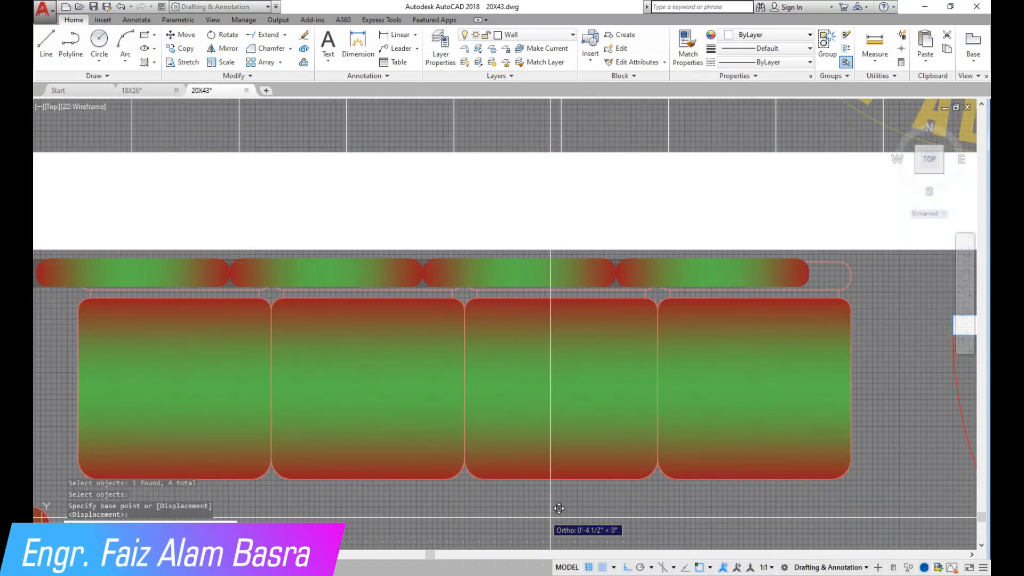
click(627, 567)
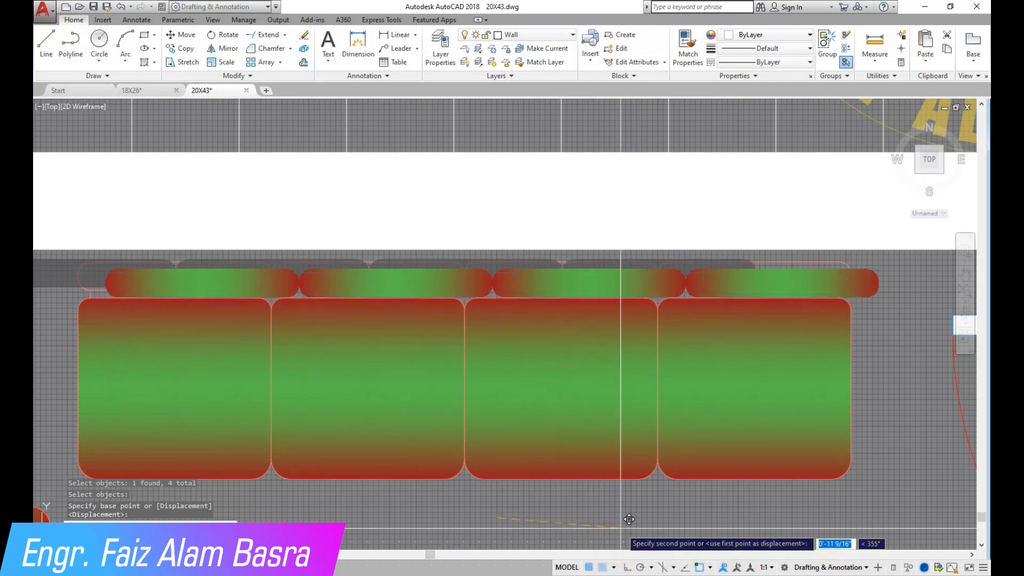
click(589, 517)
key(Return)
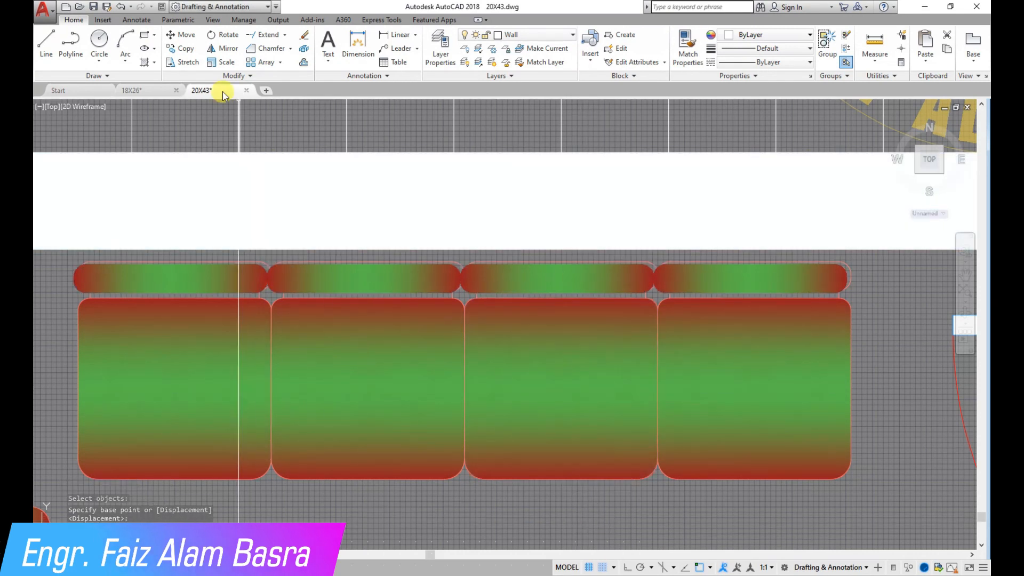
Move the four upper backrests about 1/2" to the right so they line up with the sofa seats
click(188, 39)
click(228, 276)
click(341, 276)
click(565, 277)
key(Return)
click(883, 377)
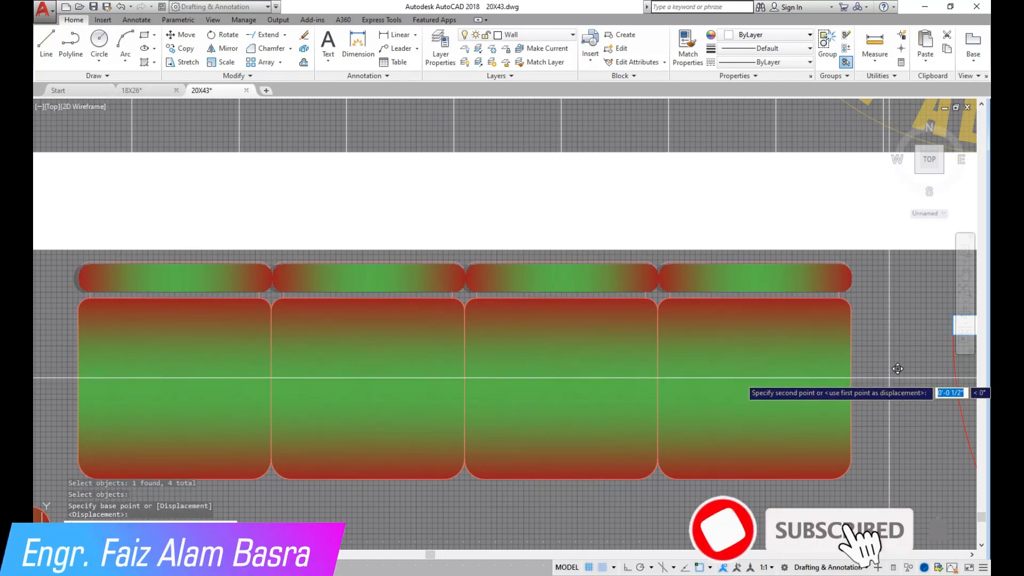
Erase the leftover backrests beside the lower round table in the DIDINNING room
scroll(330, 320, down, 6)
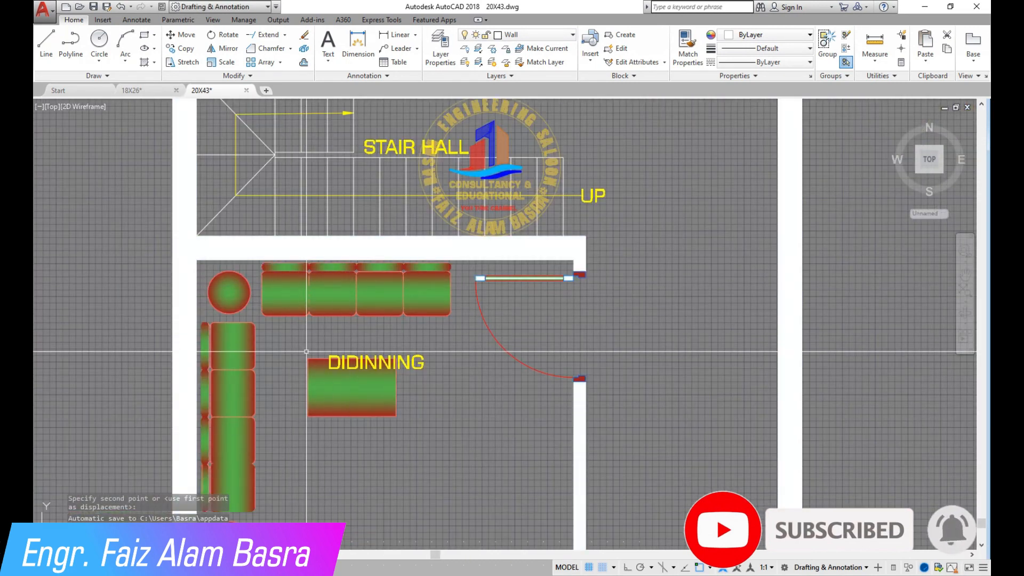
scroll(332, 320, up, 5)
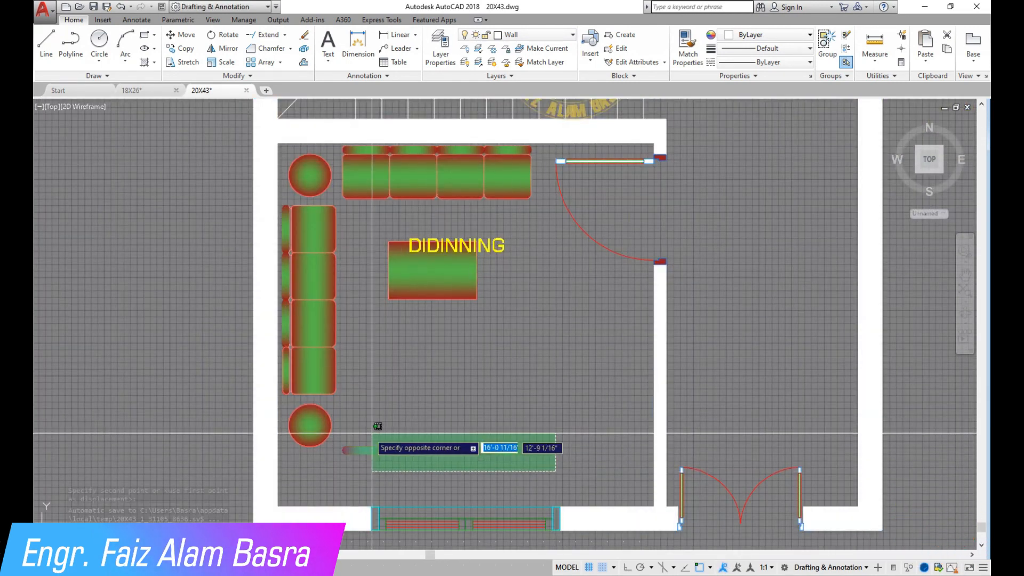
click(385, 438)
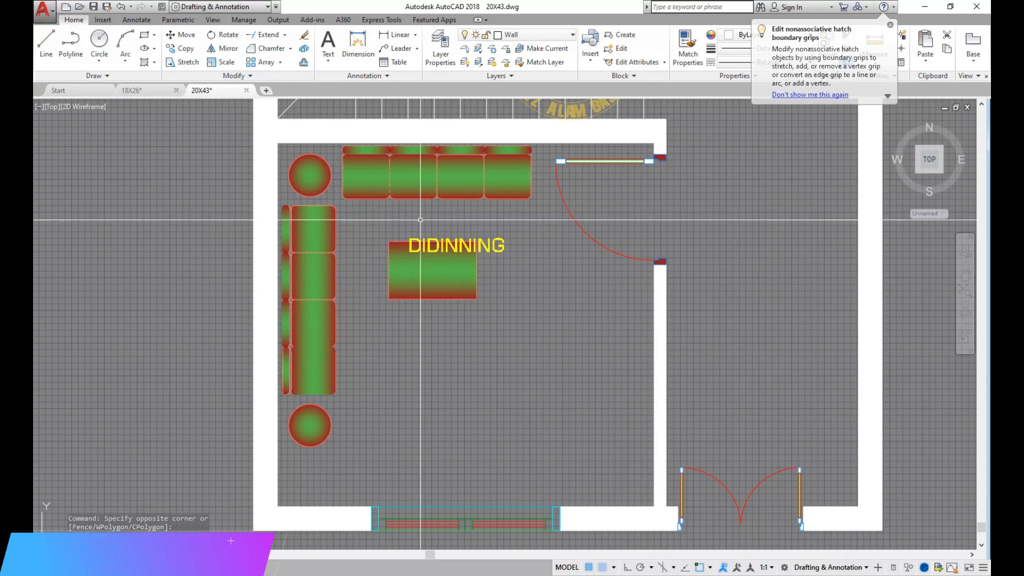
Move the DIDINNING label off the coffee table to the free floor just below it
click(182, 36)
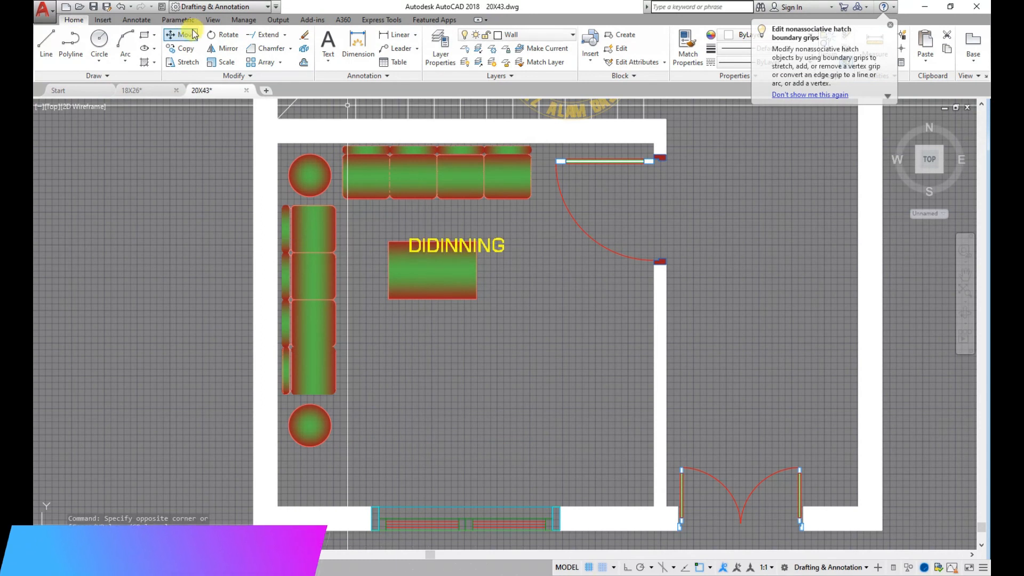
click(497, 231)
right_click(504, 231)
click(510, 235)
click(476, 318)
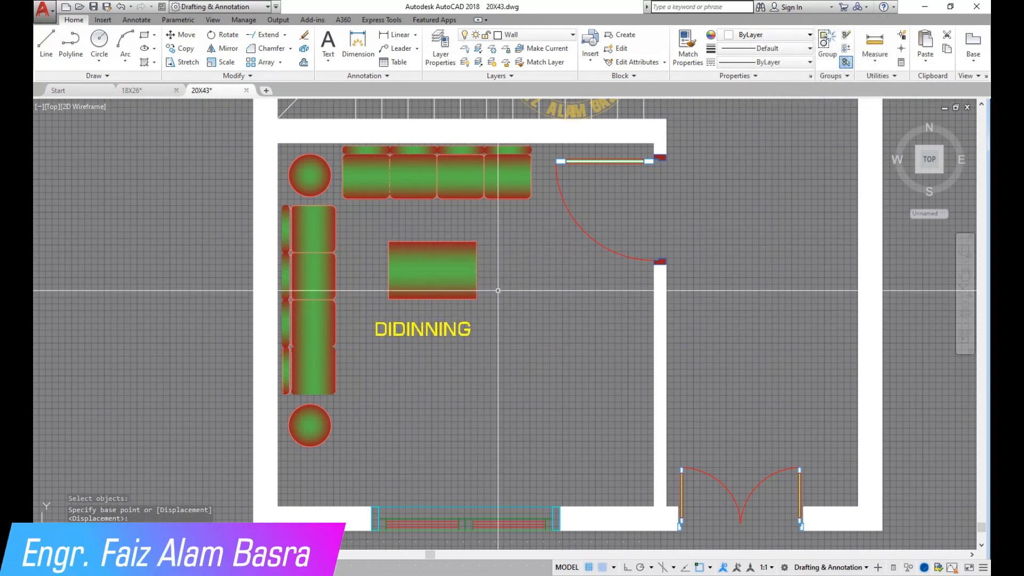
Copy the eight-chair dining table set into the lower part of the DIDINNING room, in front of the window
scroll(497, 290, down, 5)
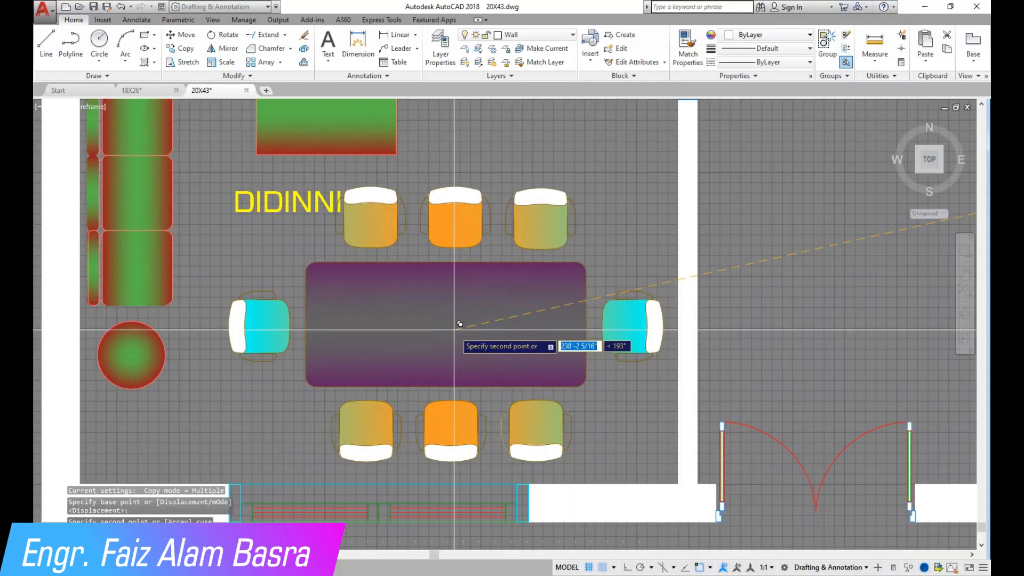
scroll(440, 334, down, 3)
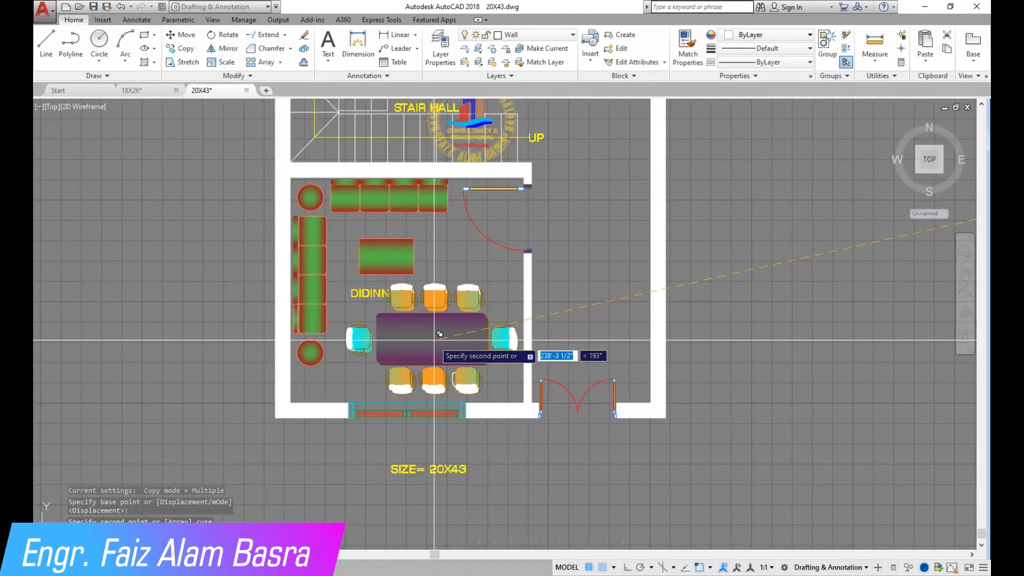
scroll(403, 266, up, 4)
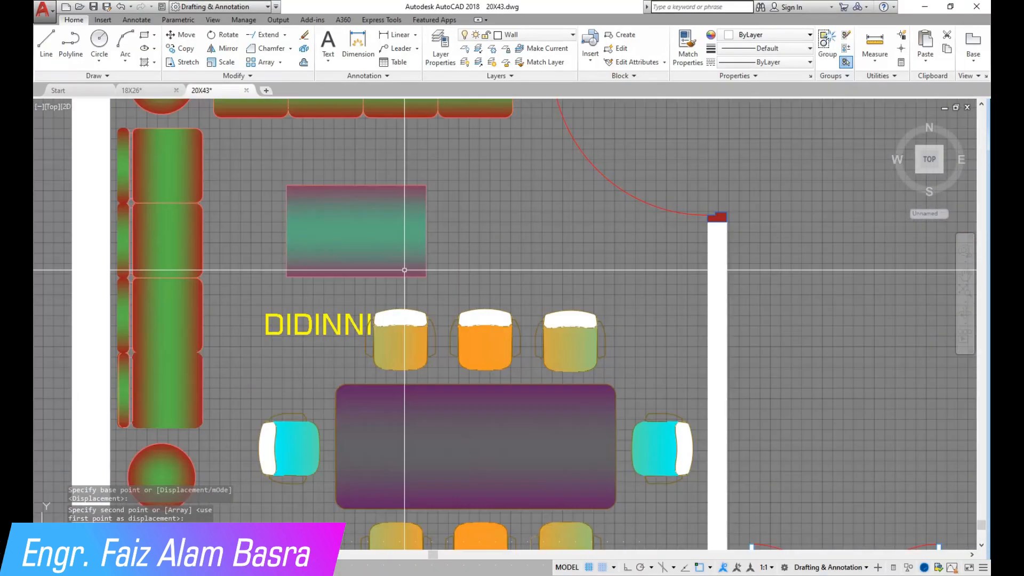
Move the DIDINNING label up and left, clear of the dining chairs
click(180, 36)
key(Return)
click(318, 357)
click(287, 332)
scroll(356, 172, down, 3)
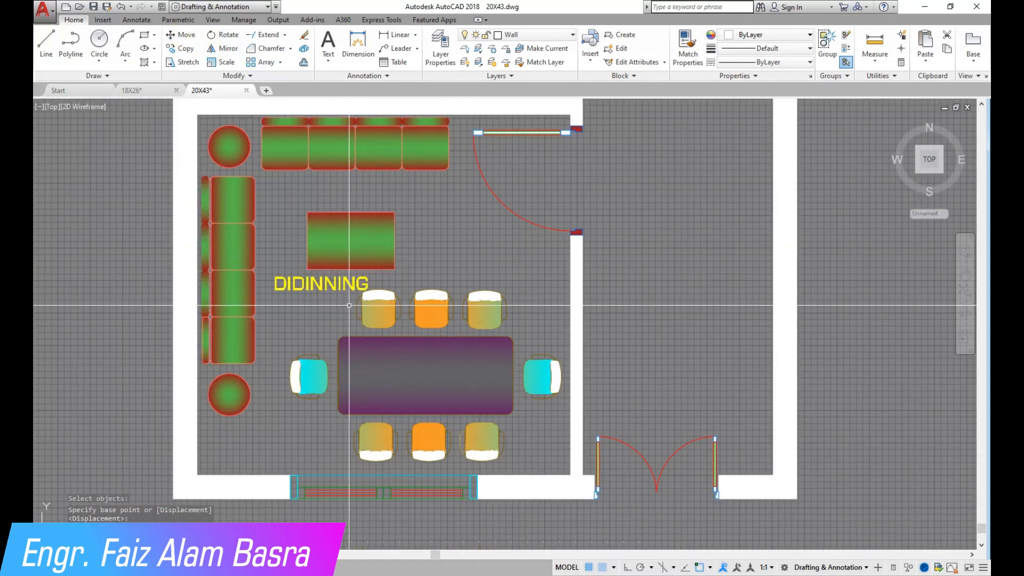
Move the DIDINNING room's coffee table slightly up and left, away from the label and chairs
scroll(357, 293, down, 2)
scroll(351, 231, up, 2)
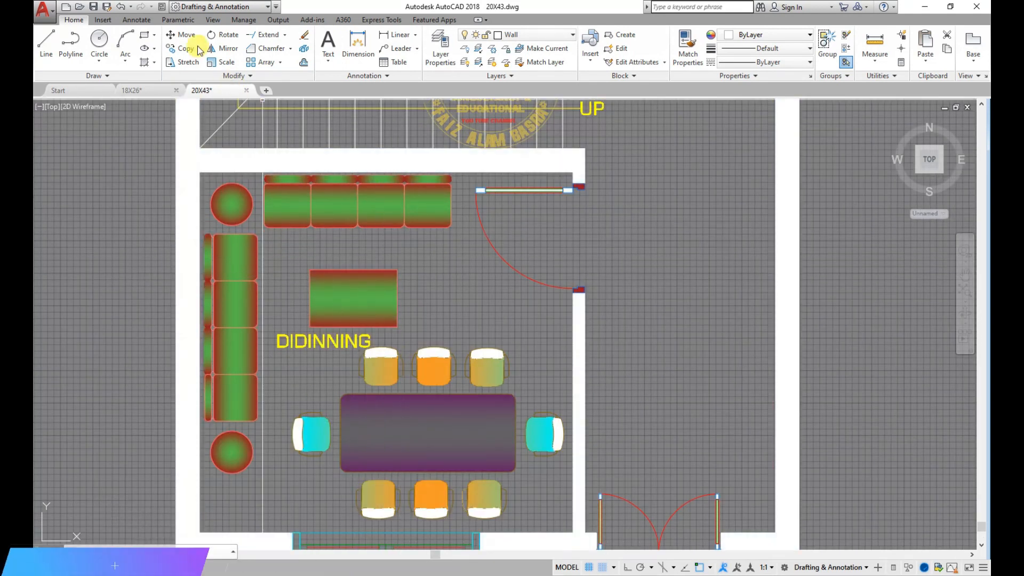
click(459, 305)
click(310, 251)
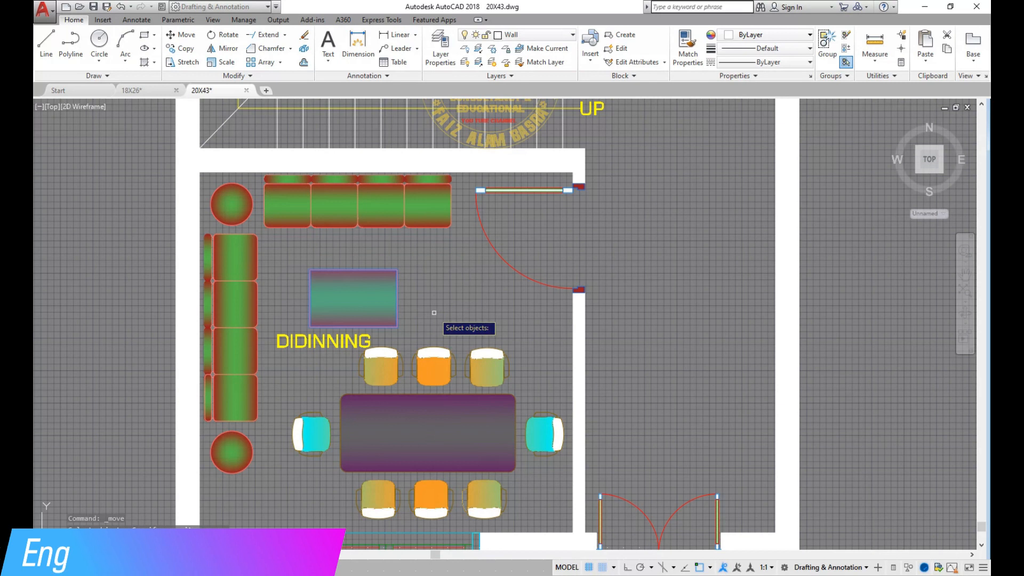
key(Return)
click(434, 313)
click(434, 308)
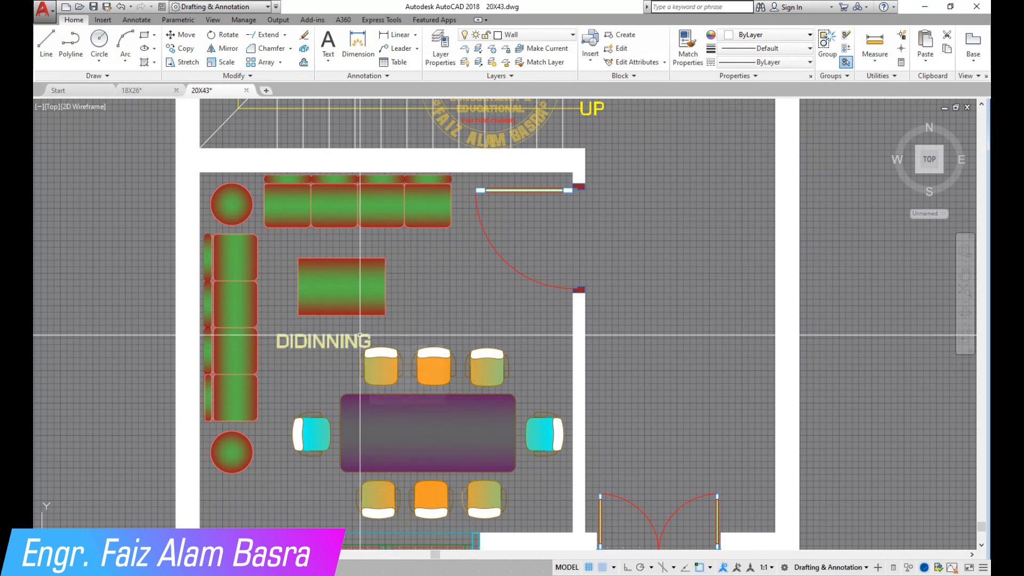
Erase the lowest seat of the DIDINNING room's left-wall sofa together with its backrest
scroll(470, 292, down, 3)
scroll(241, 435, up, 5)
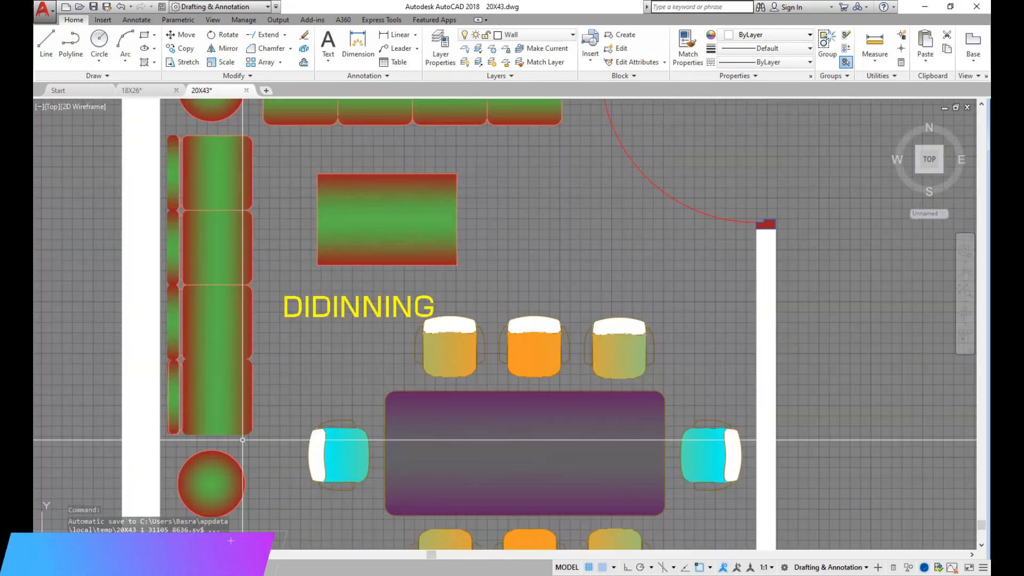
click(278, 434)
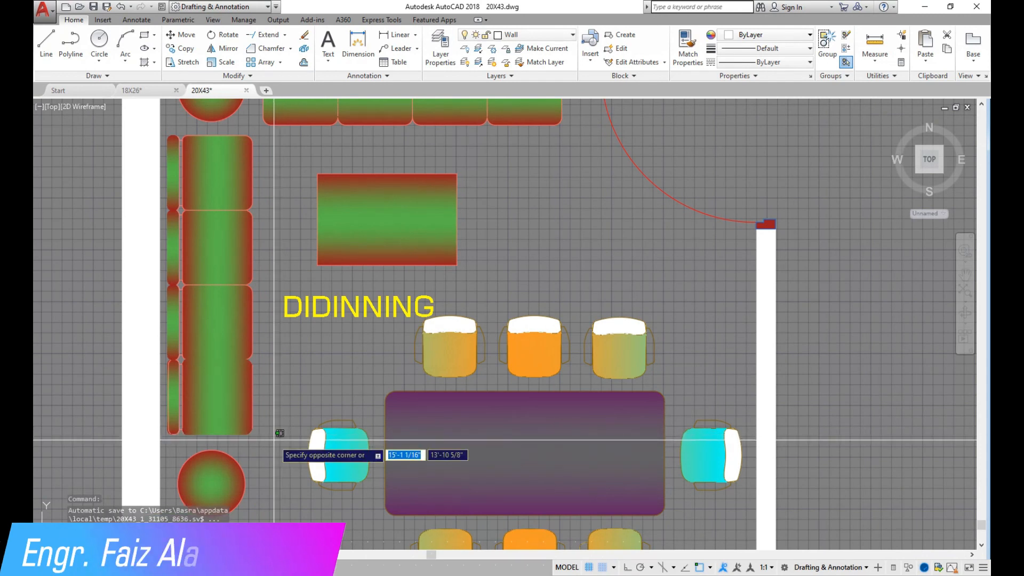
click(235, 415)
key(Delete)
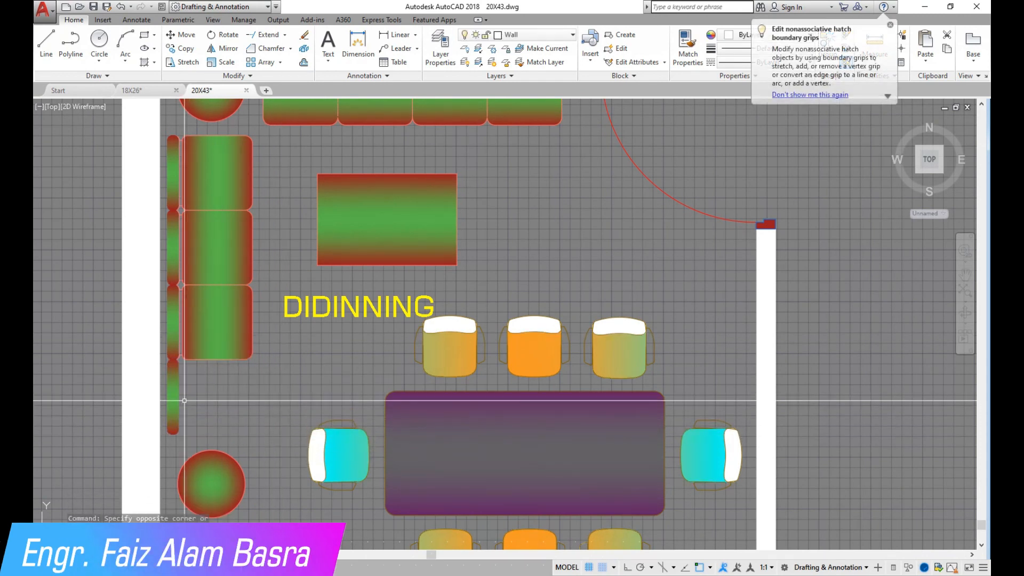
click(173, 397)
key(Delete)
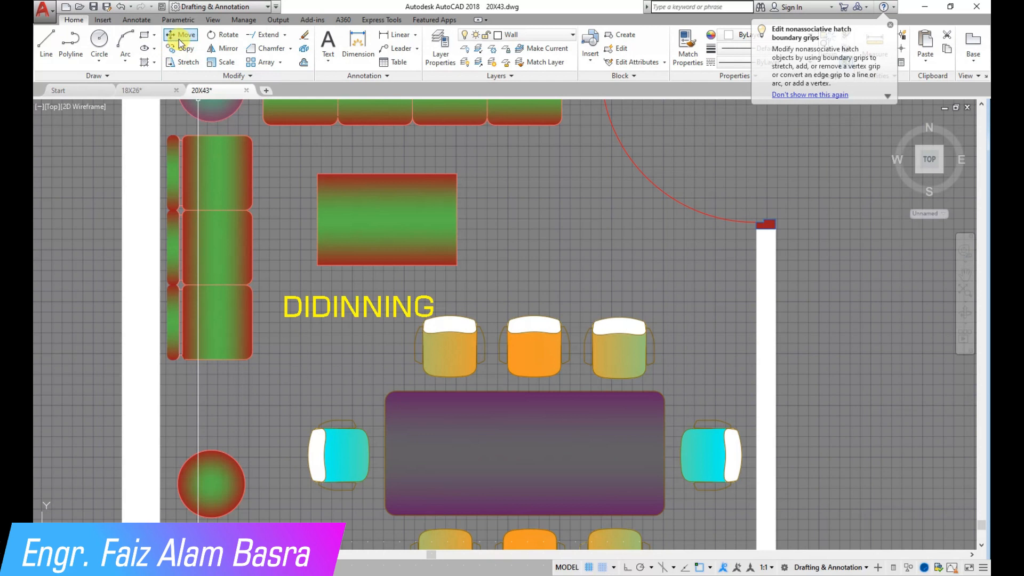
Move the lower round table up to just below the shortened left-wall sofa
click(245, 464)
click(220, 459)
right_click(220, 459)
click(263, 472)
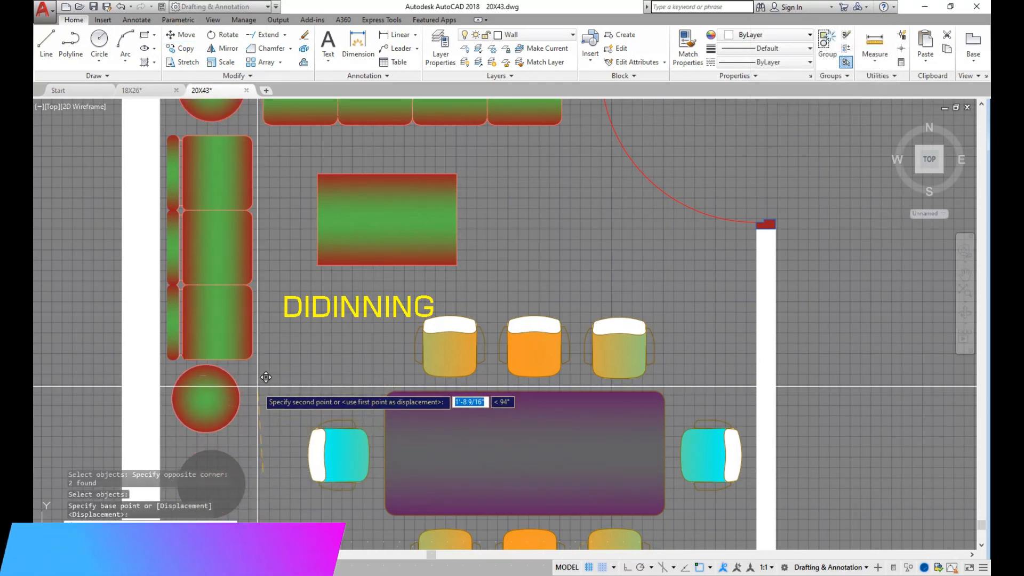
click(268, 379)
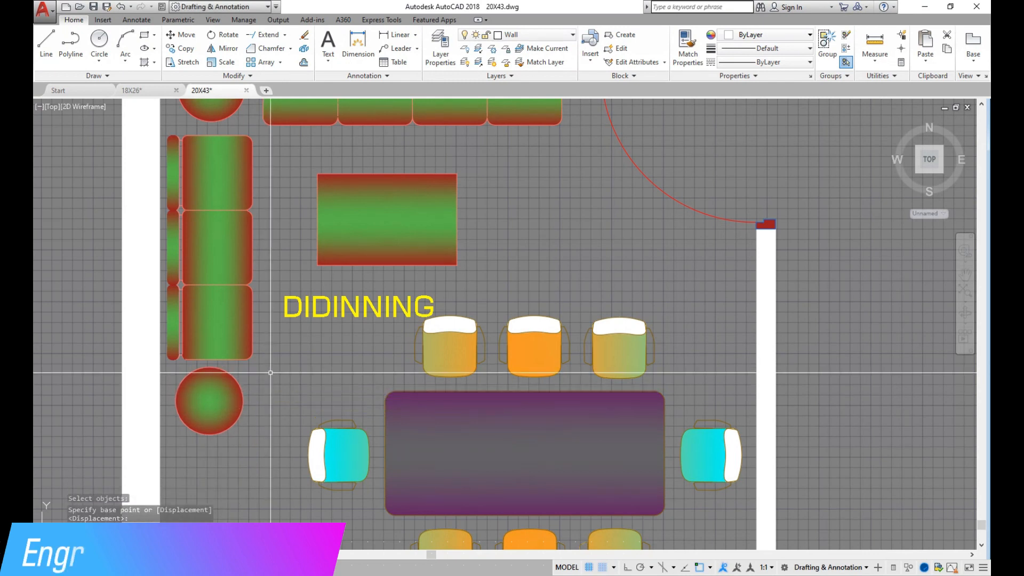
Match the kitchen-side T.V. LOUNGE sofa's four seats to the pink-purple gradient hatch in the left BED room's lower corner
scroll(264, 373, down, 5)
scroll(306, 282, up, 3)
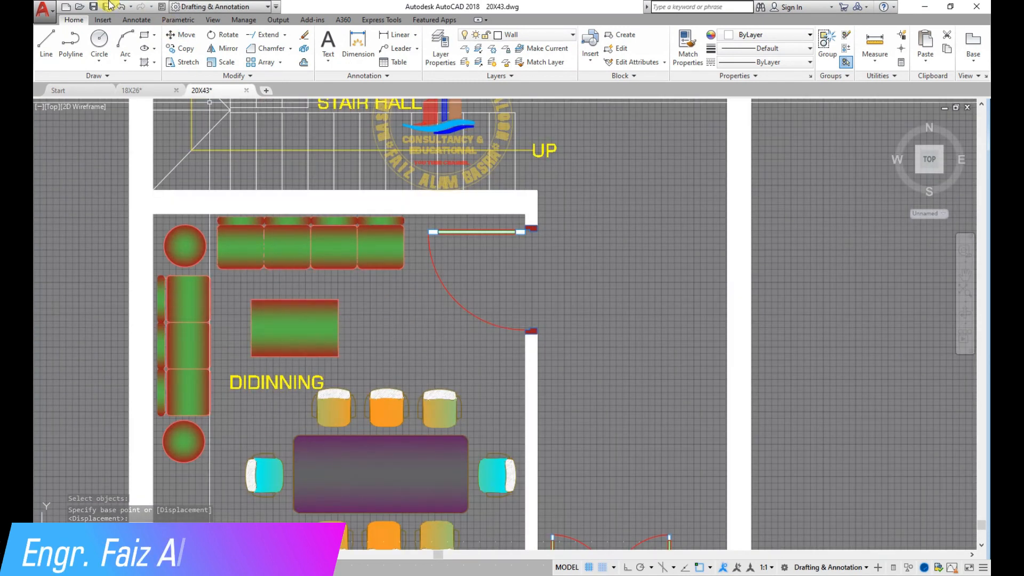
scroll(246, 368, down, 4)
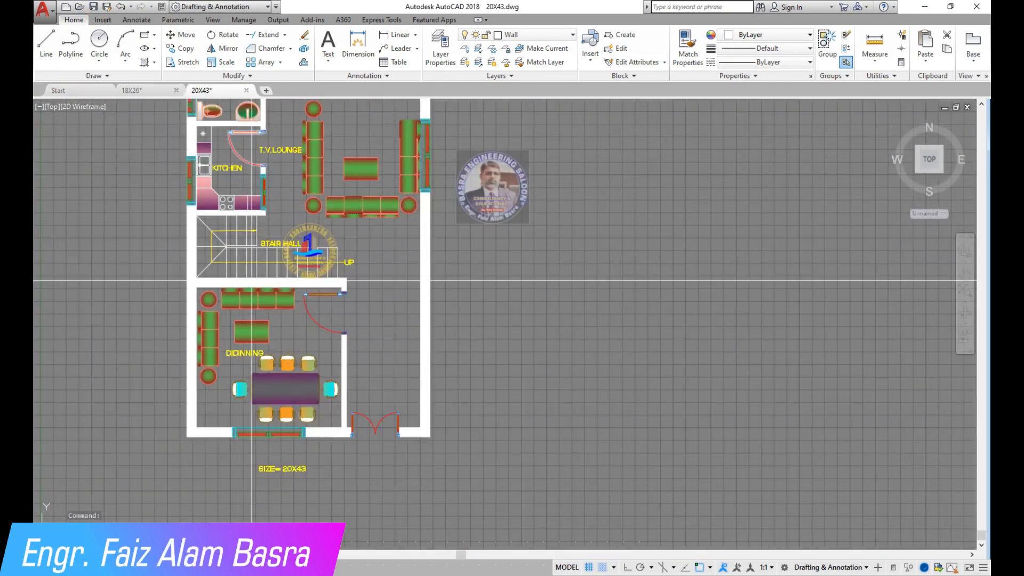
scroll(243, 160, down, 1)
scroll(243, 126, up, 2)
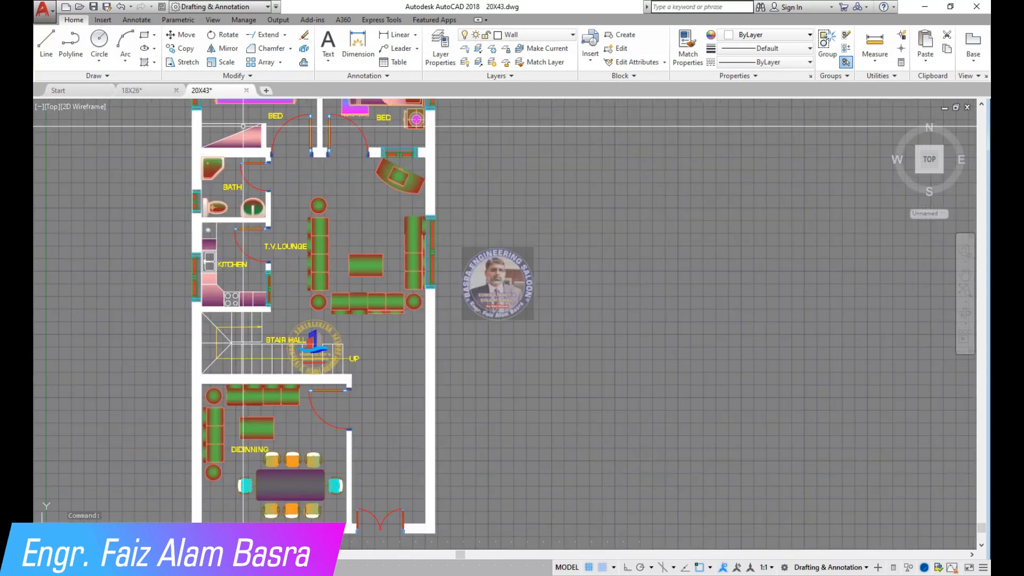
click(682, 54)
scroll(279, 183, up, 4)
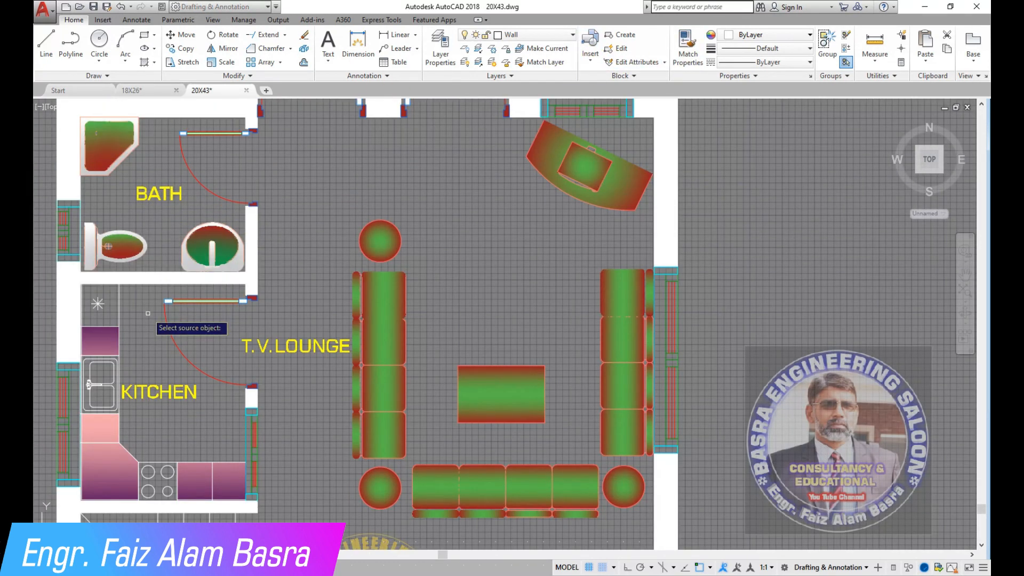
scroll(160, 282, down, 3)
scroll(192, 235, up, 4)
click(182, 224)
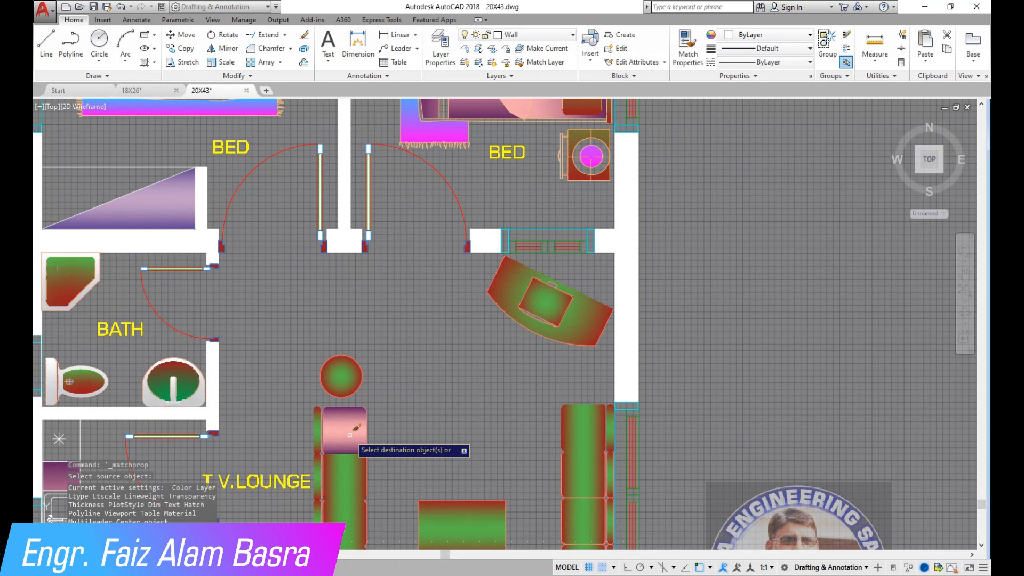
scroll(291, 320, down, 4)
scroll(312, 368, up, 5)
click(356, 484)
click(351, 523)
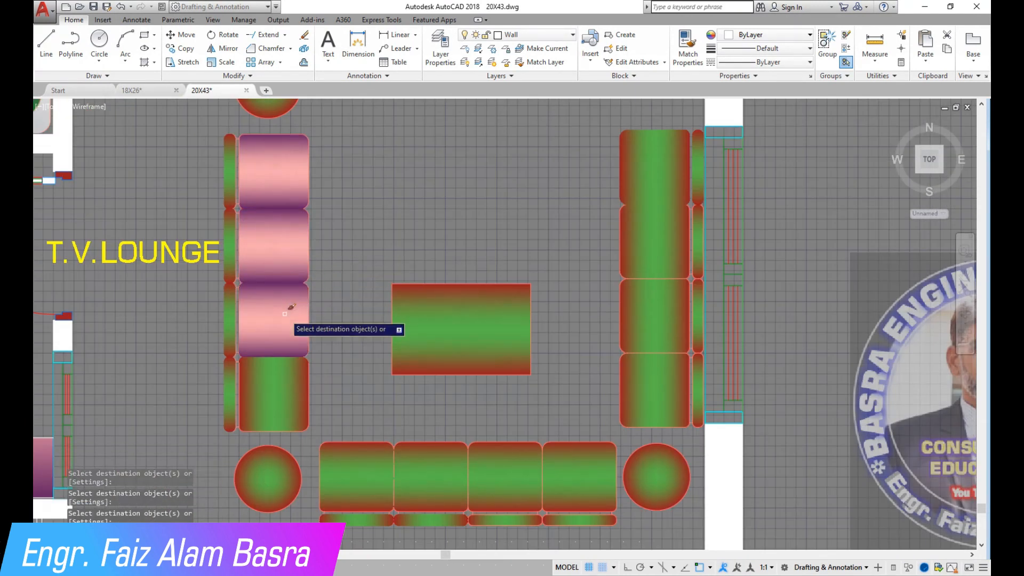
click(280, 391)
Apply the same pink-purple gradient to the window-side sofa's four seats and the lower sofa's backrests in the T.V. LOUNGE
click(653, 389)
click(653, 317)
click(653, 243)
click(653, 168)
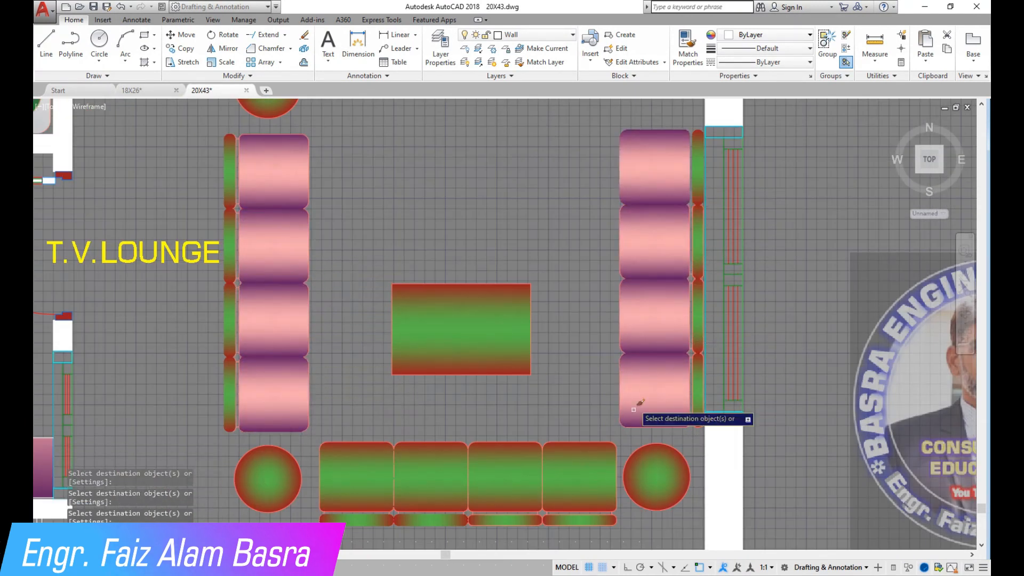
click(430, 520)
click(356, 520)
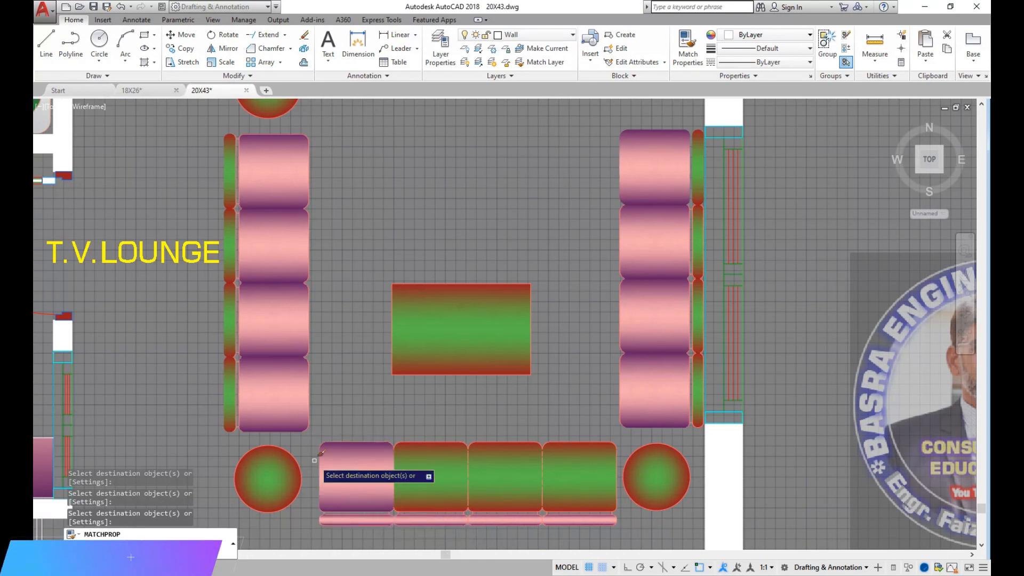
Apply the matched pink-purple gradient to the DIDINNING room's left sofa seats, coffee table, dining table and upper sofa backrests
scroll(331, 474, down, 5)
scroll(352, 352, up, 1)
scroll(320, 373, down, 4)
scroll(328, 315, up, 7)
click(393, 330)
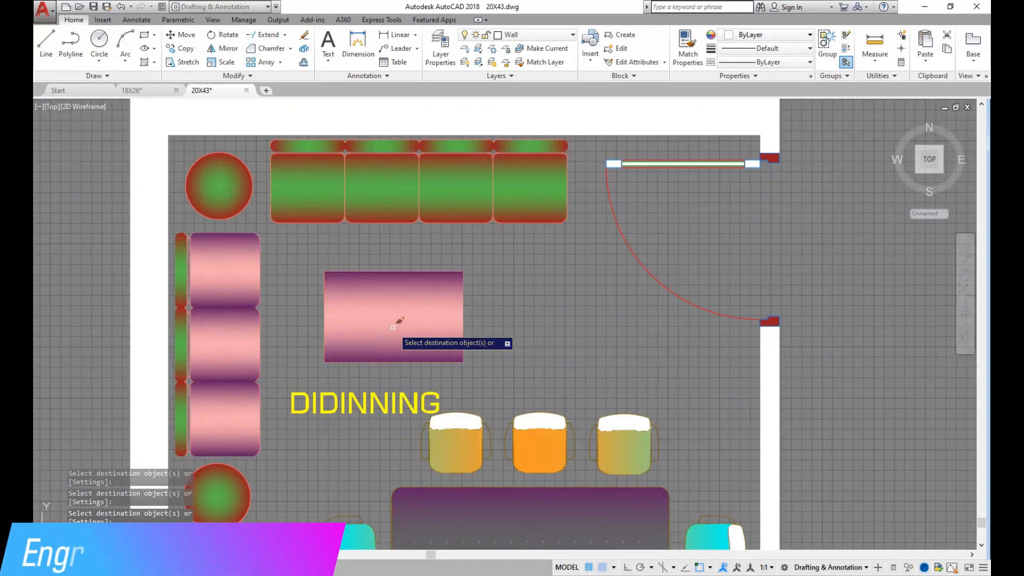
click(466, 501)
scroll(309, 359, down, 2)
click(320, 233)
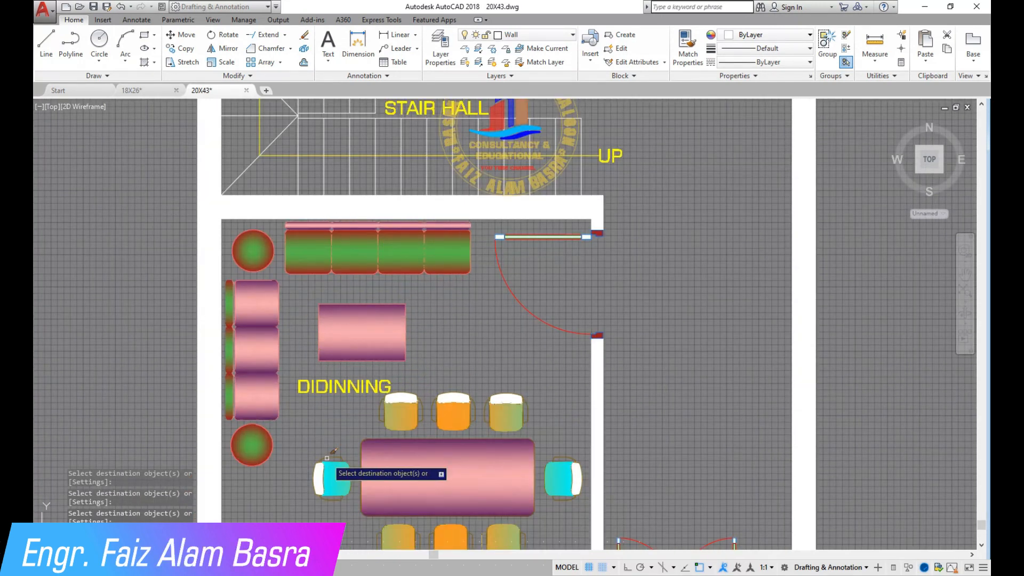
Apply the matched properties to the seats of the chairs around the dining table
scroll(406, 419, down, 2)
scroll(432, 442, up, 3)
click(397, 532)
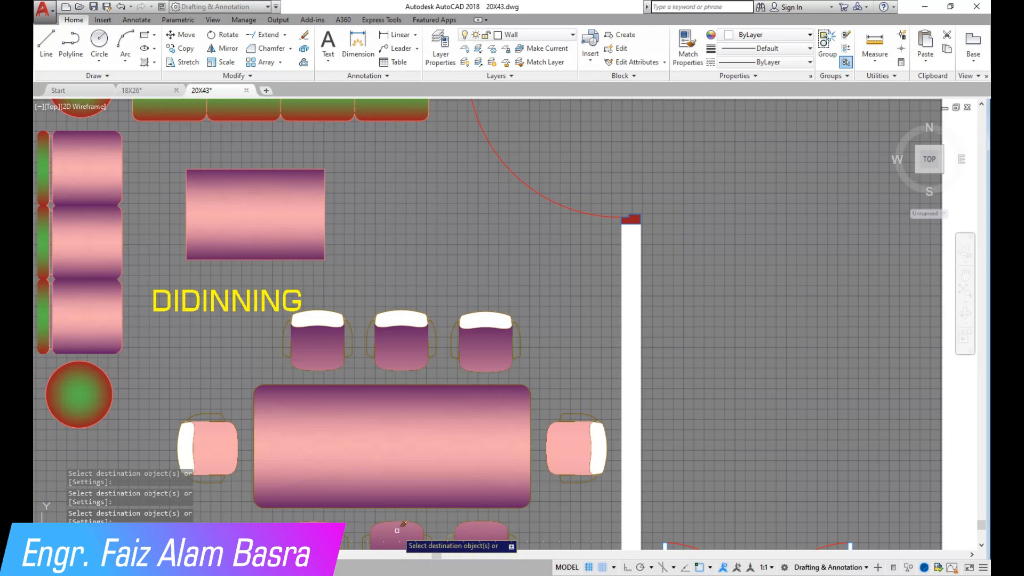
Apply the matched pink-purple gradient to the DIDINNING room's upper round side table and the T.V. LOUNGE's two lower round tables
scroll(292, 285, down, 2)
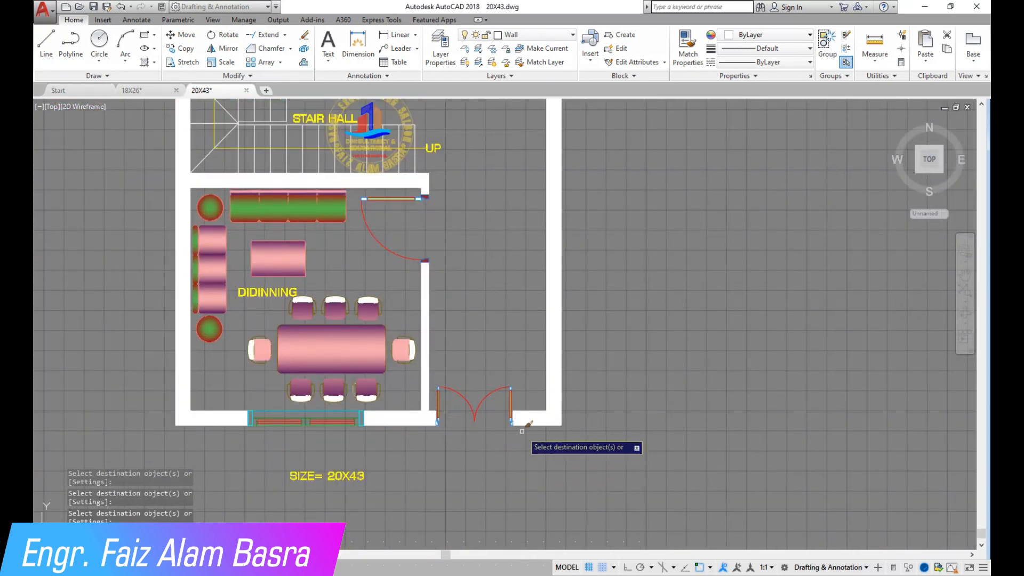
scroll(229, 223, up, 3)
click(211, 212)
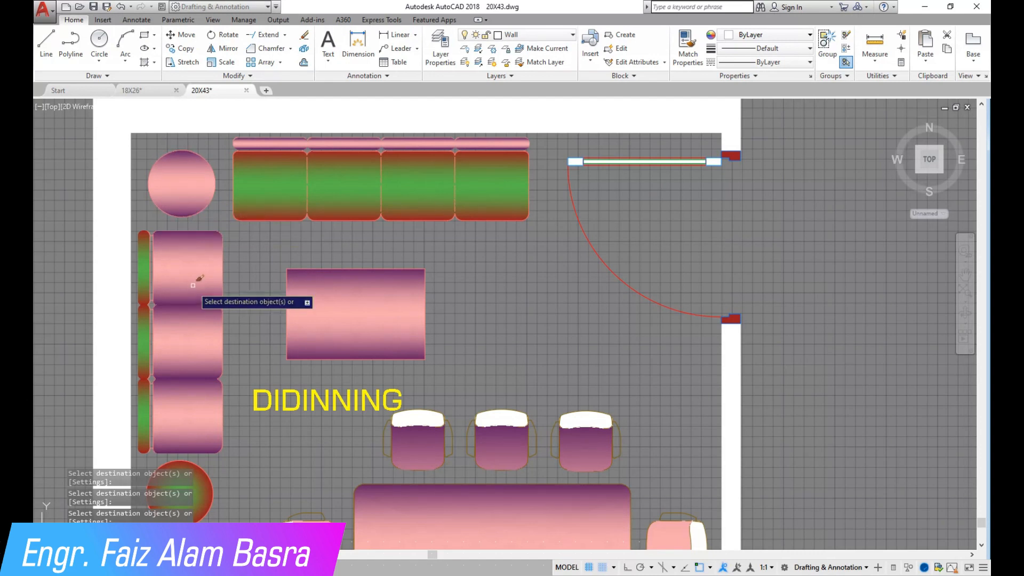
scroll(193, 285, down, 3)
scroll(374, 160, down, 2)
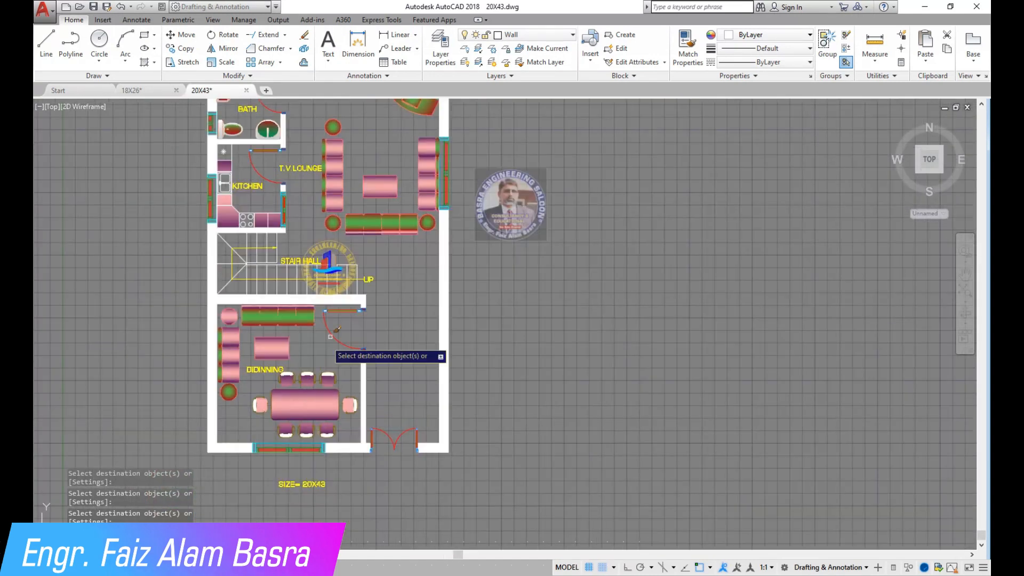
scroll(379, 140, up, 4)
click(288, 335)
click(510, 333)
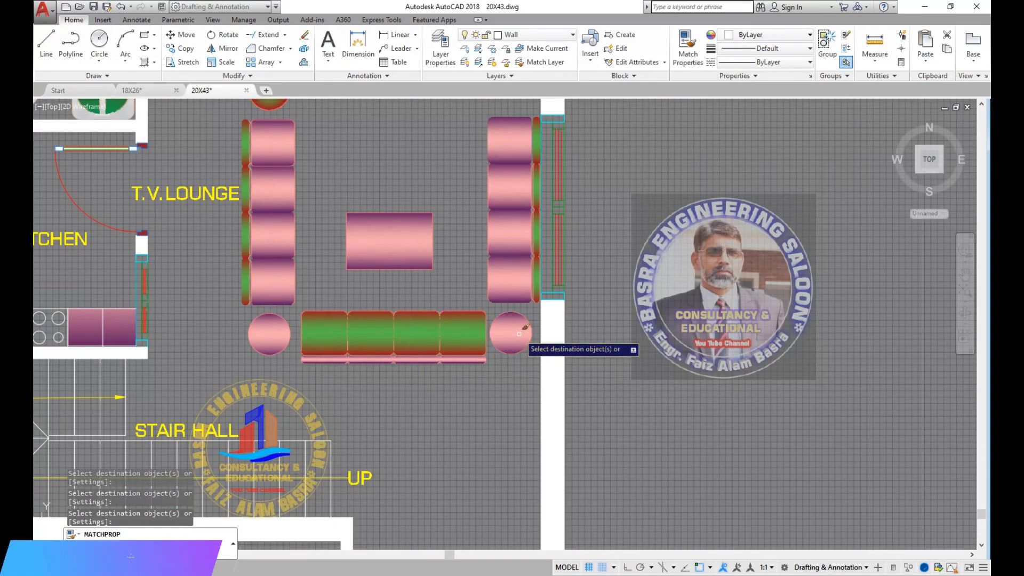
Match the lower T.V. LOUNGE sofa's window-side end seat to the pink-purple gradient and set its gradient angle to 0
click(464, 336)
right_click(469, 342)
click(487, 343)
click(464, 339)
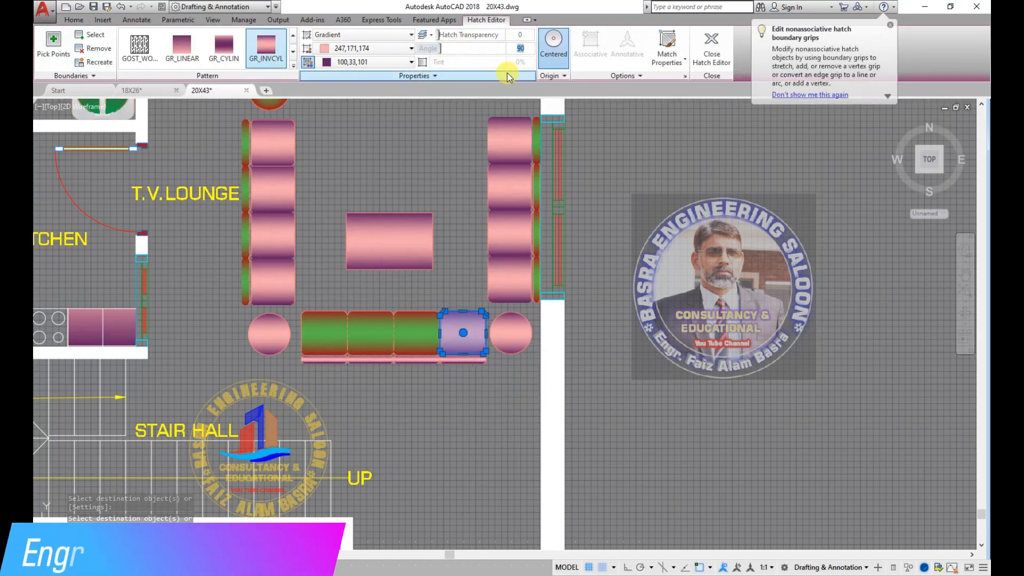
text(0)
key(Return)
key(Escape)
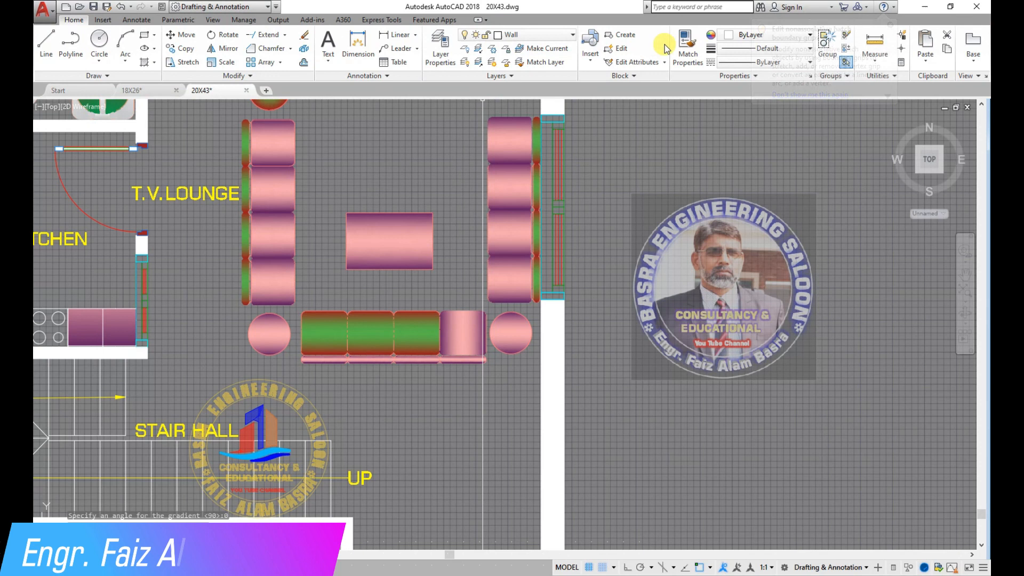
Match the lower T.V. LOUNGE sofa's other three seats and both side sofas' backrests to the rotated gradient of the end seat
click(687, 44)
click(413, 332)
click(368, 333)
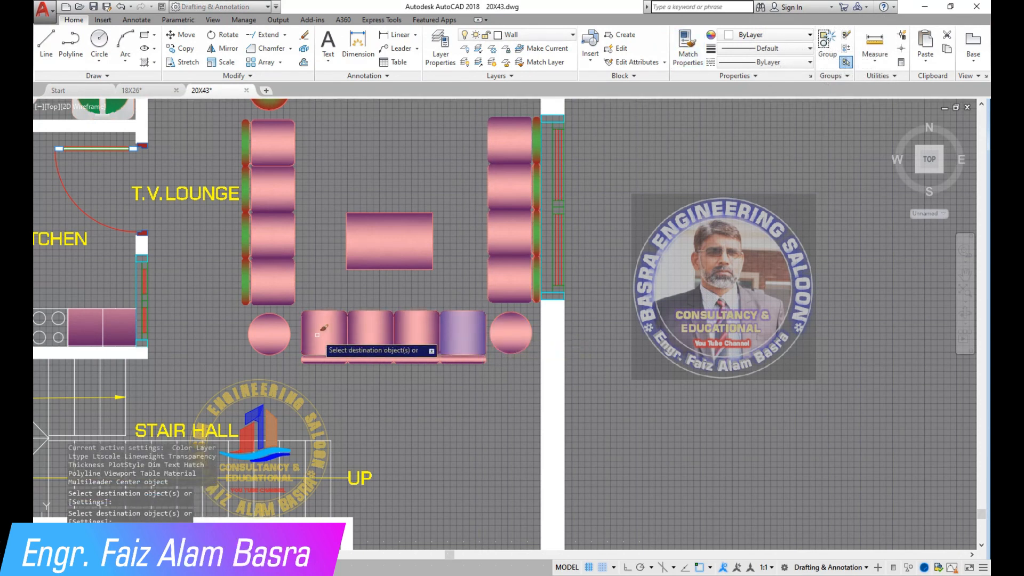
click(315, 332)
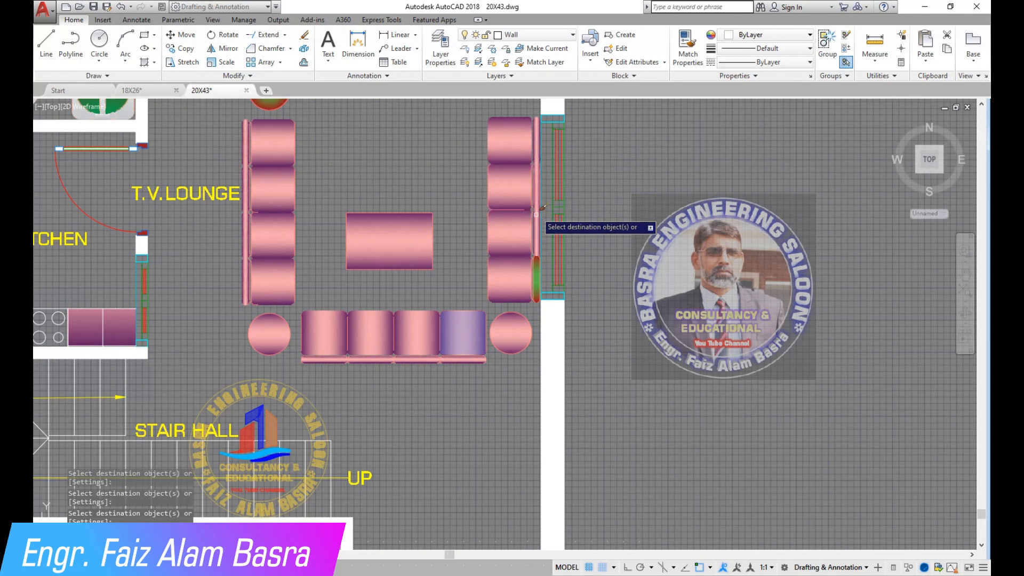
Apply the rotated gradient to the DIDINNING room's left sofa backrests and the upper sofa's four seats
scroll(348, 232, down, 2)
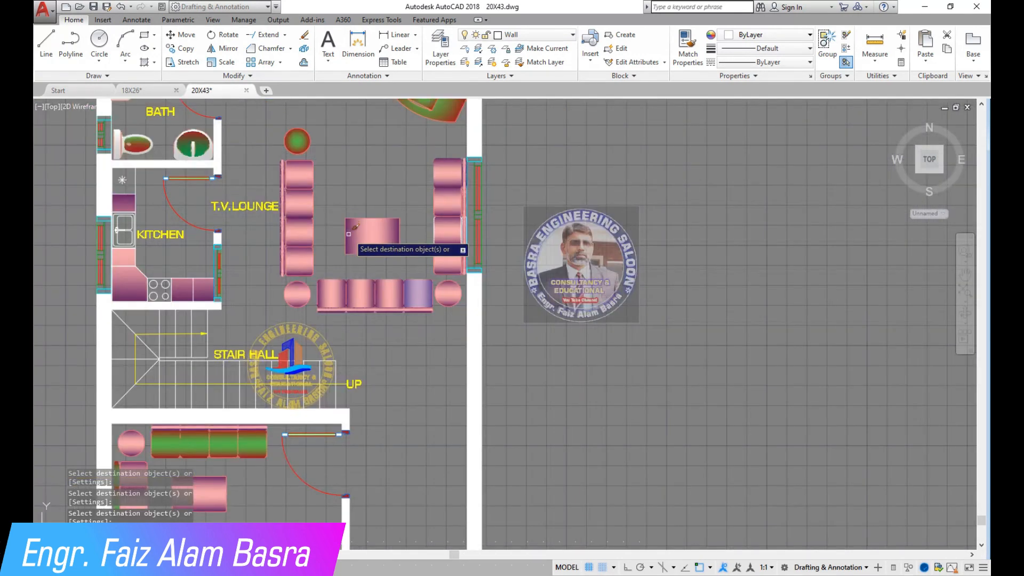
scroll(272, 235, down, 1)
scroll(213, 469, up, 3)
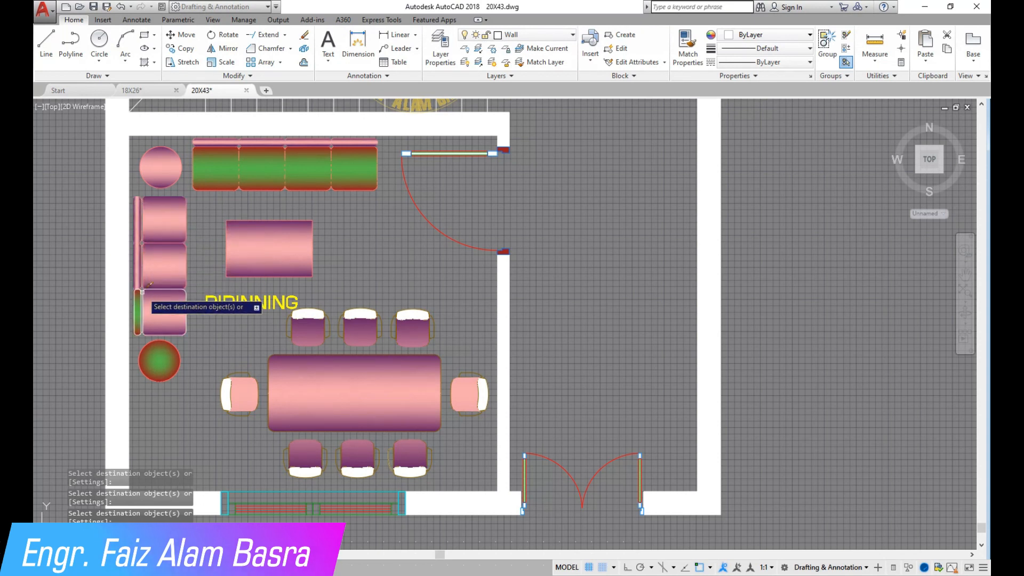
click(138, 312)
click(216, 168)
click(273, 167)
click(308, 167)
click(354, 166)
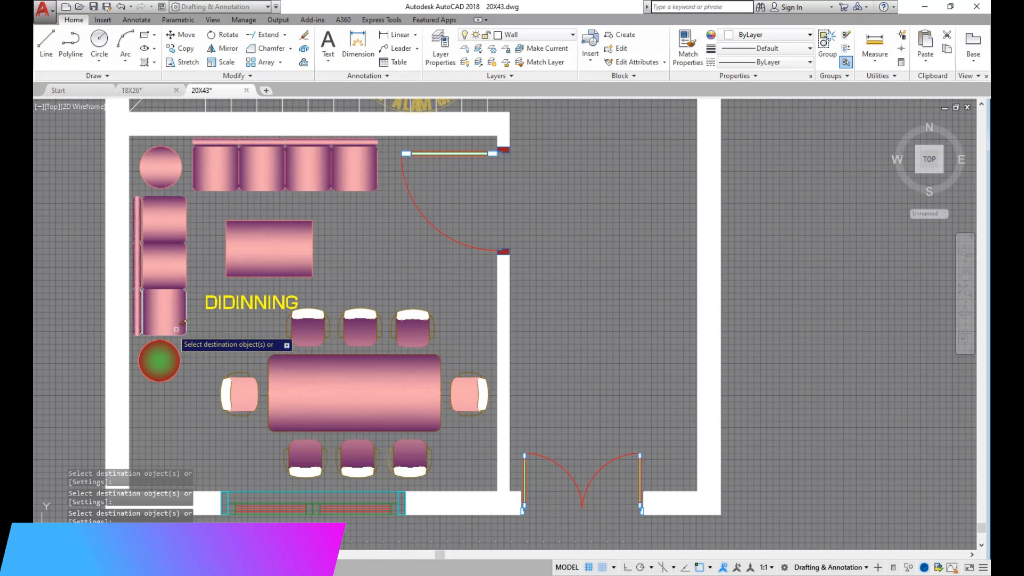
Apply the rotated gradient to the T.V. LOUNGE's upper round table, the curved TV console and the BATH fixtures
scroll(195, 382, down, 4)
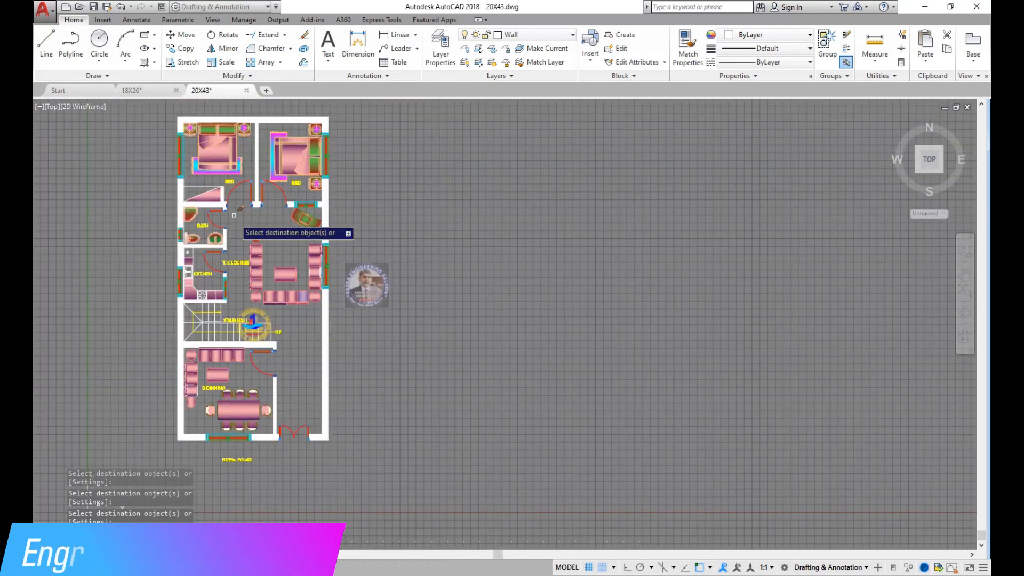
scroll(244, 224, up, 3)
scroll(333, 271, up, 2)
click(366, 232)
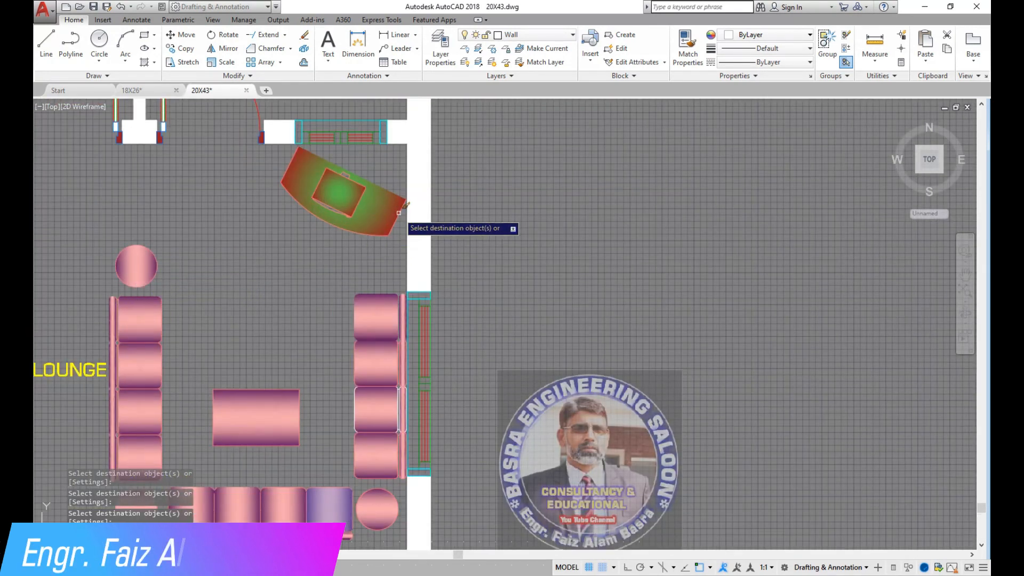
scroll(257, 291, down, 3)
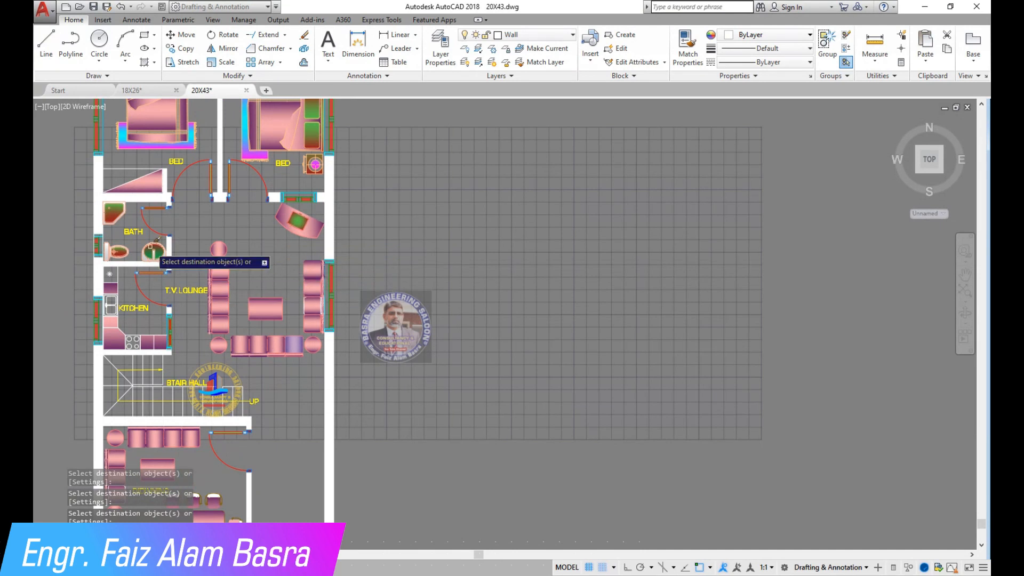
scroll(119, 209, up, 3)
click(182, 323)
key(Escape)
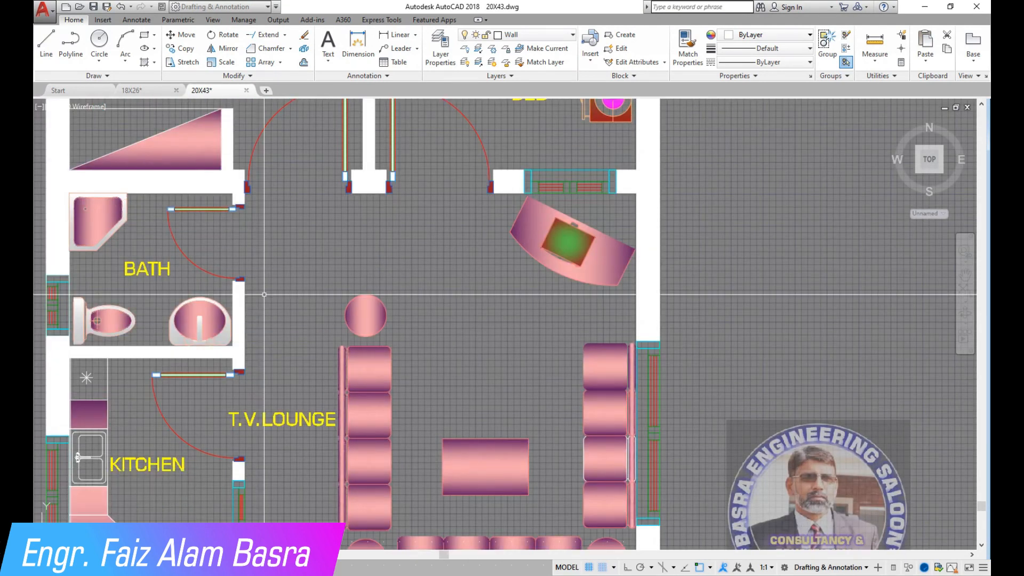
Change the T.V. LOUNGE's upper round table hatch to a radial gradient pattern
click(366, 315)
click(238, 57)
scroll(239, 56, down, 1)
click(258, 53)
key(Escape)
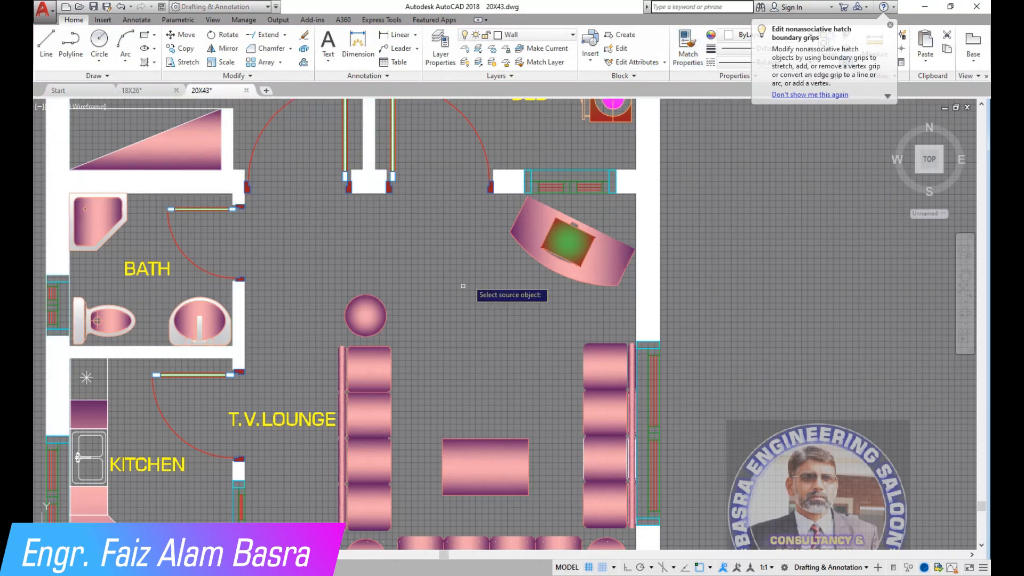
Match the radial gradient to the BATH basins, the remaining round tables in both sitting areas and the dining table's end chairs
click(203, 305)
click(109, 224)
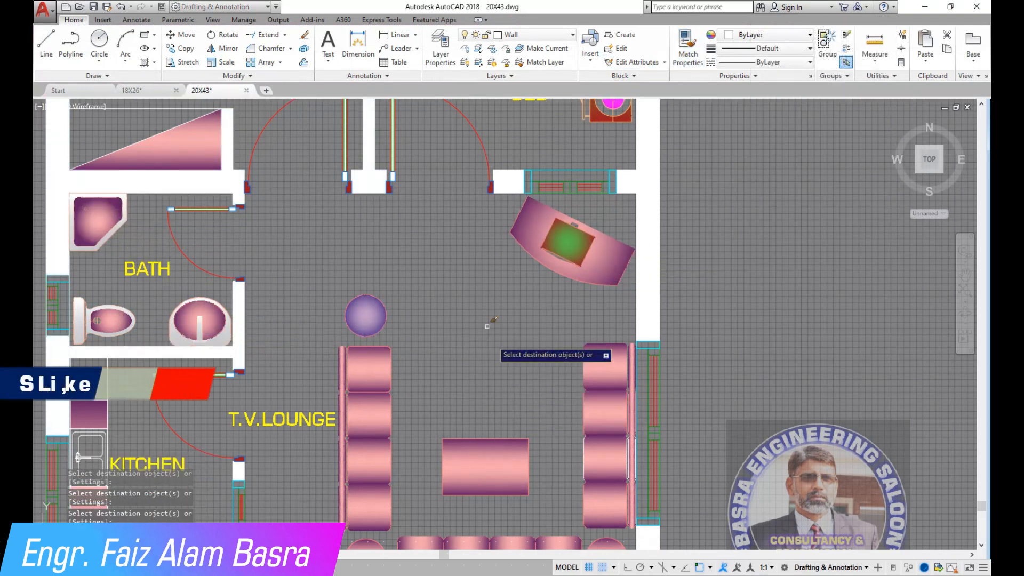
scroll(495, 333, down, 3)
scroll(501, 405, up, 3)
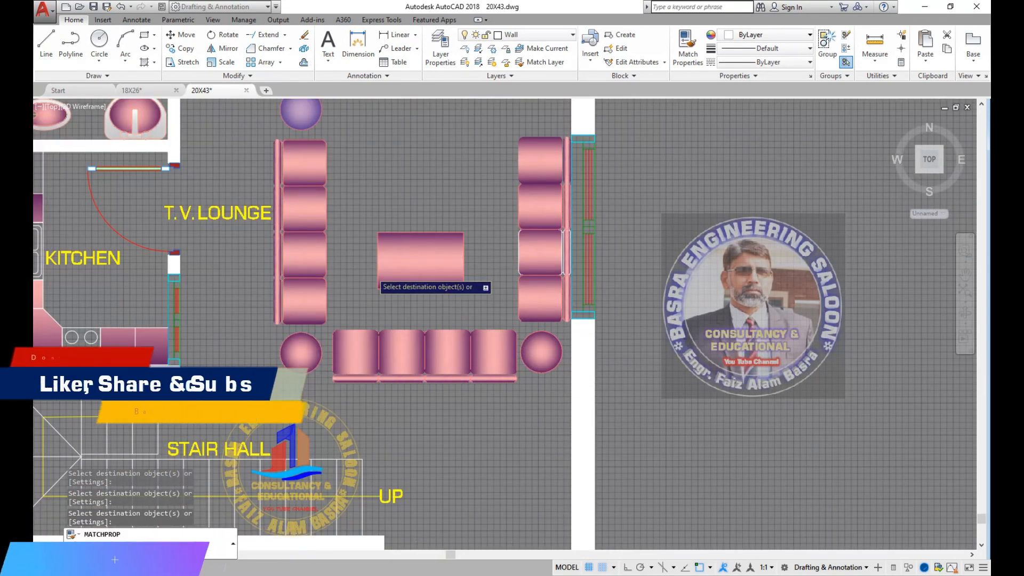
scroll(308, 373, down, 4)
scroll(267, 434, up, 2)
scroll(264, 437, up, 2)
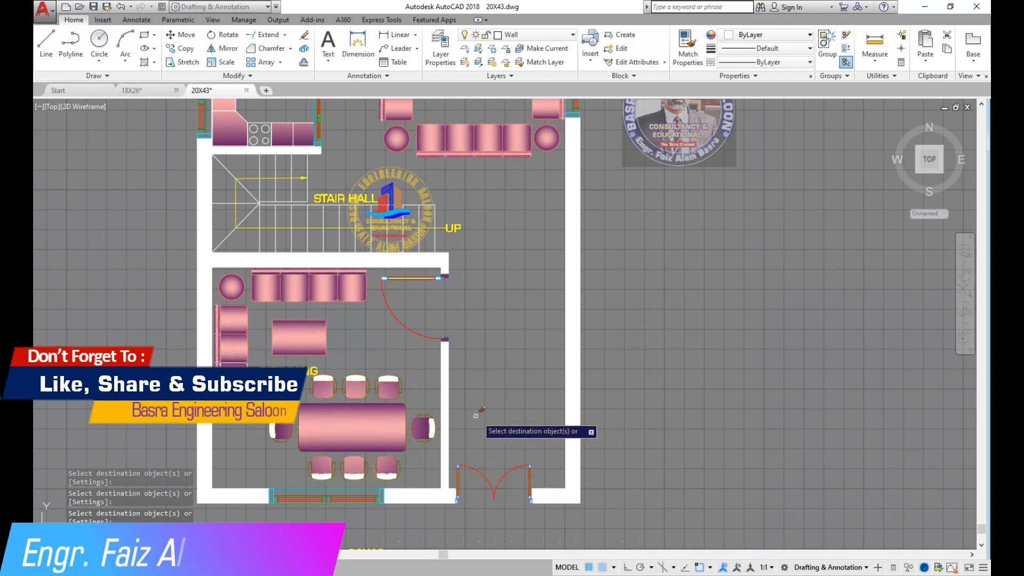
scroll(309, 423, down, 2)
key(Escape)
Move the round company logo from the STAIR HALL to the open area below the TV console in the T.V. LOUNGE
scroll(300, 476, up, 4)
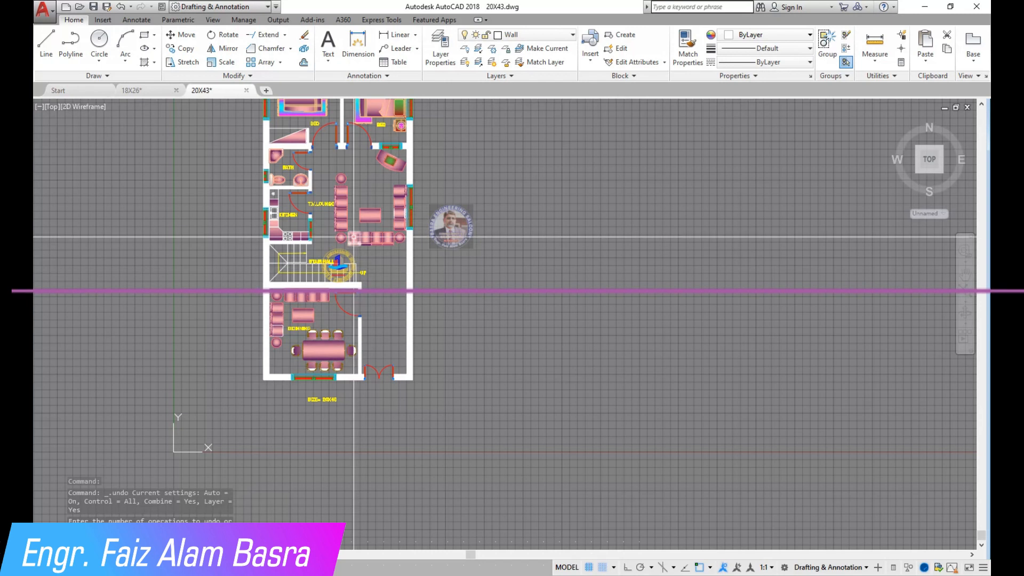
scroll(353, 233, up, 2)
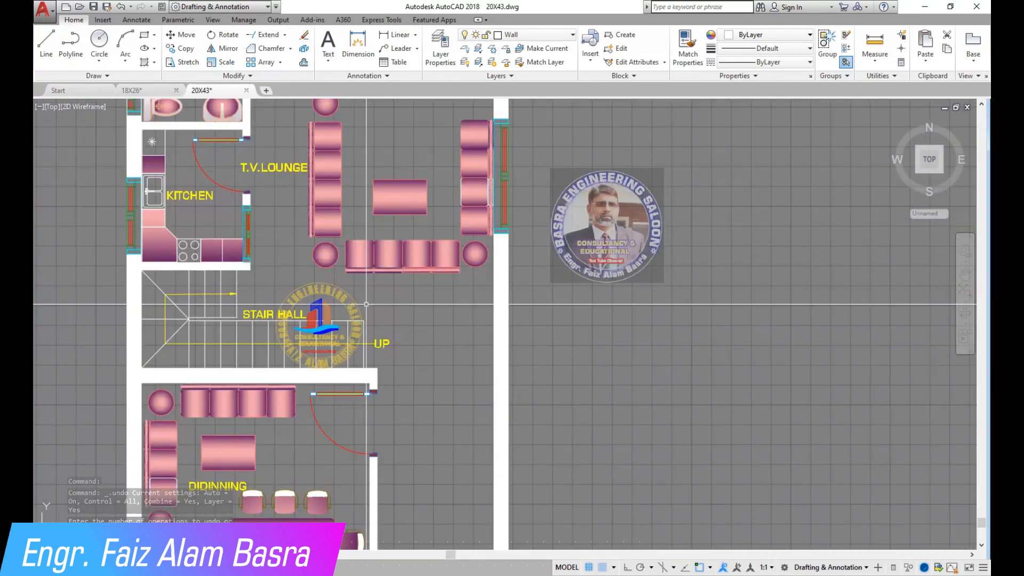
right_click(337, 306)
click(334, 313)
scroll(371, 269, down, 1)
scroll(389, 163, up, 2)
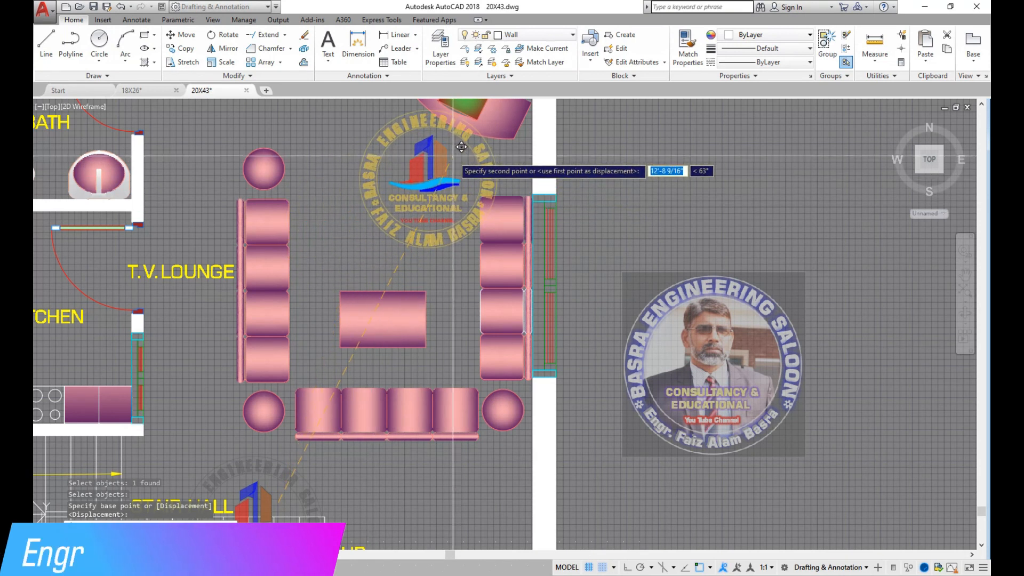
click(462, 153)
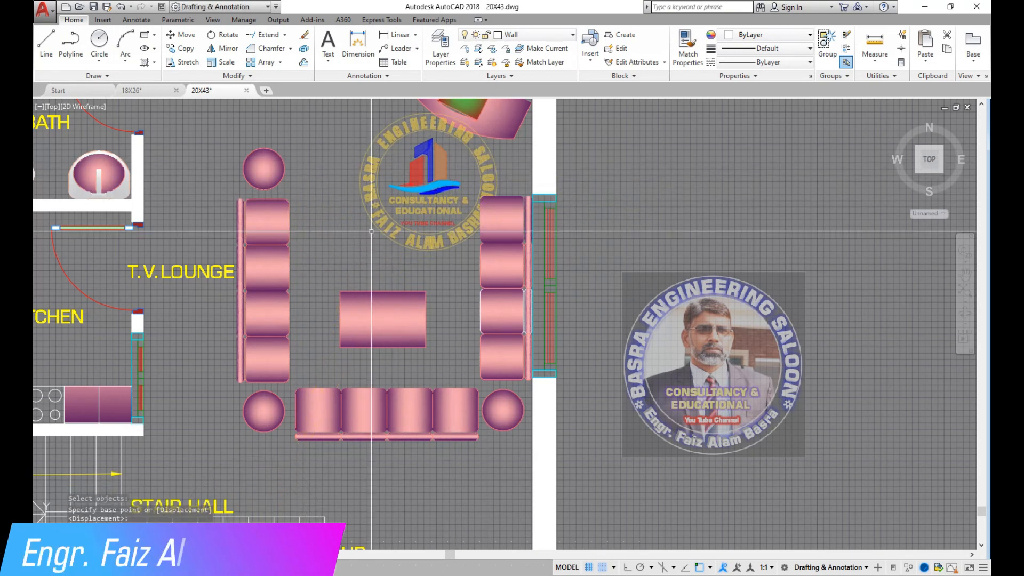
Bring the moved logo in the T.V. LOUNGE to the front of the draw order
click(405, 209)
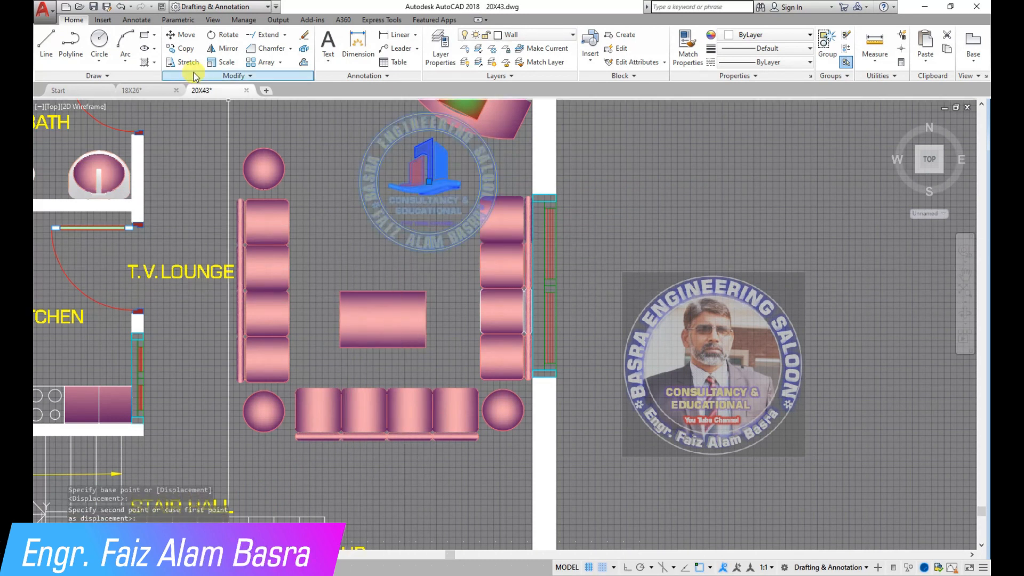
click(260, 79)
click(287, 103)
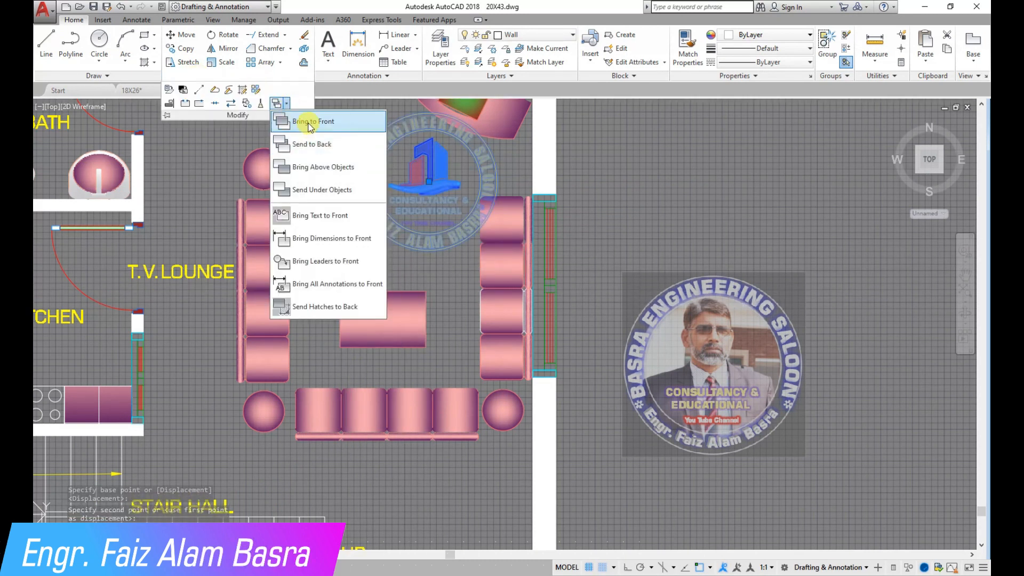
click(309, 121)
Match the bedside tables and their lamps in both BED rooms to the T.V. LOUNGE upper round table's radial gradient
scroll(387, 175, down, 4)
scroll(322, 319, down, 2)
scroll(327, 197, up, 5)
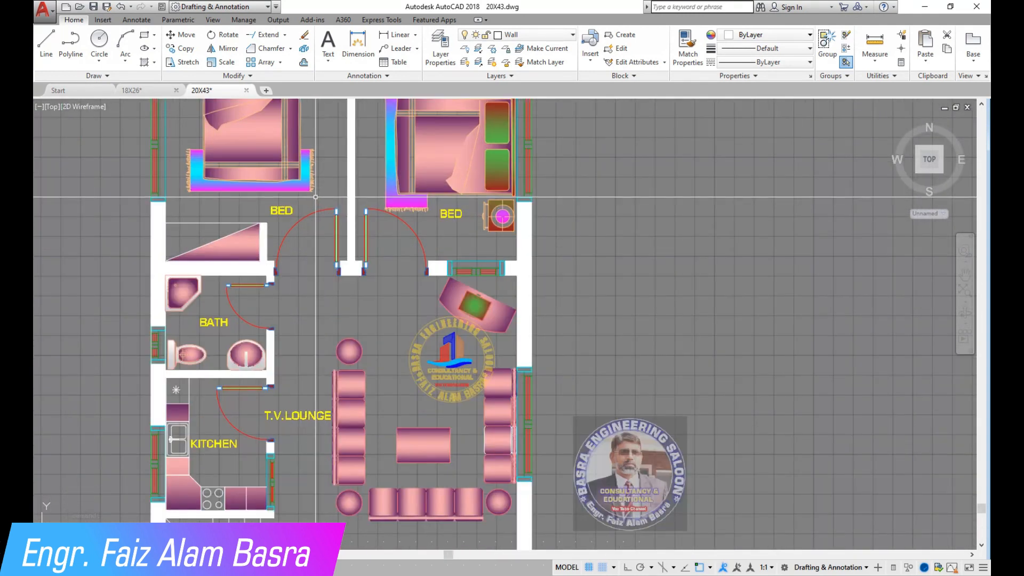
scroll(305, 179, down, 2)
scroll(364, 131, up, 2)
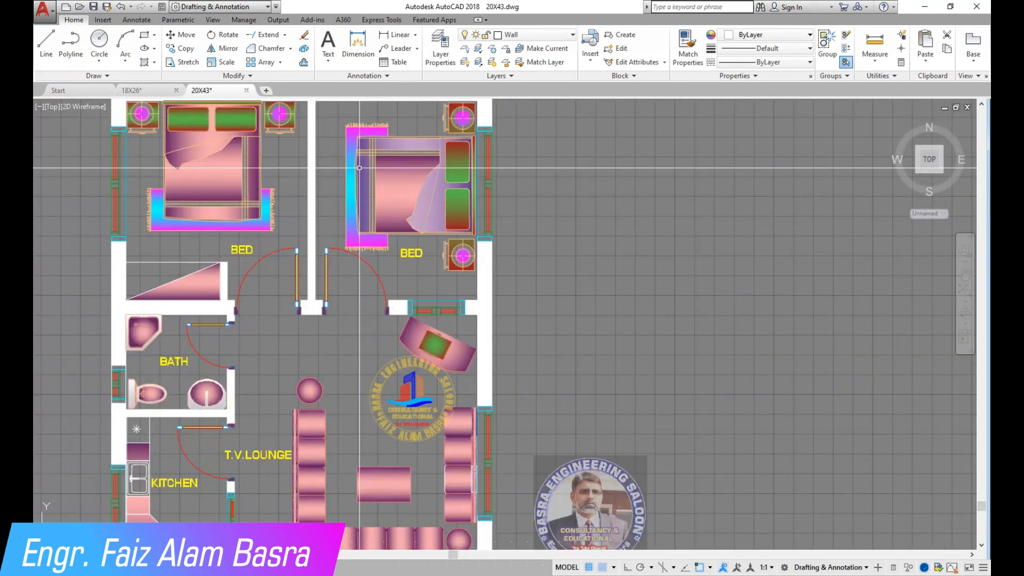
click(317, 382)
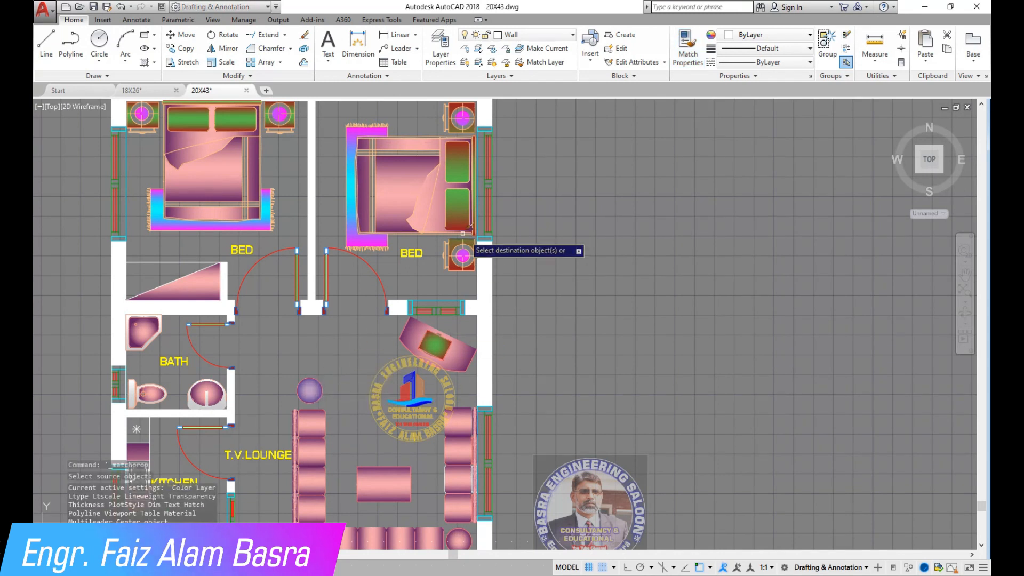
scroll(462, 256, up, 5)
scroll(469, 368, down, 4)
scroll(172, 139, up, 4)
click(188, 135)
middle_drag(353, 246, 343, 248)
scroll(343, 249, down, 2)
key(Escape)
scroll(314, 233, down, 8)
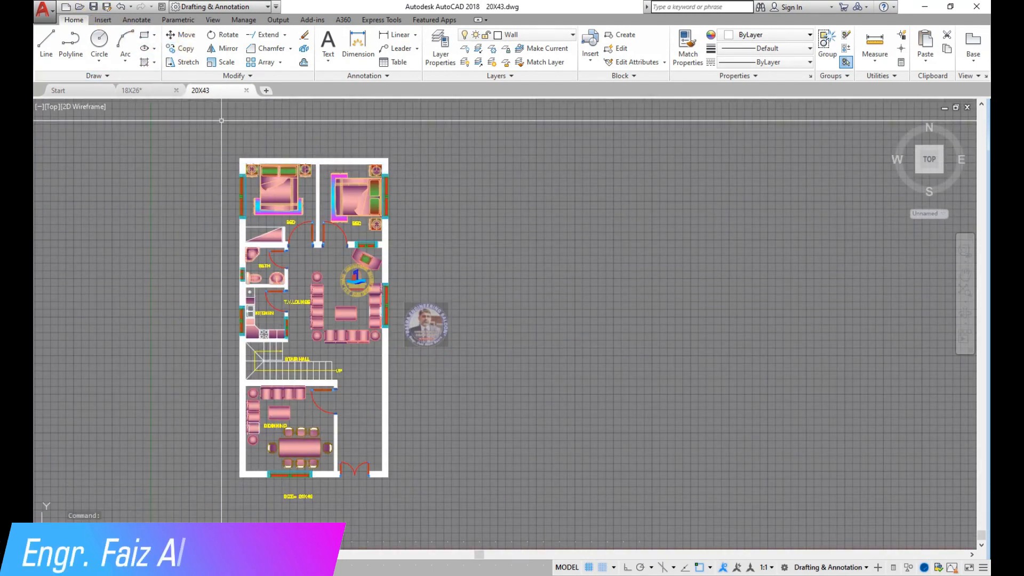
Add multiline text reading GROUND FLOOR PLAN below the plan's front wall, with each word on its own line
scroll(294, 497, up, 10)
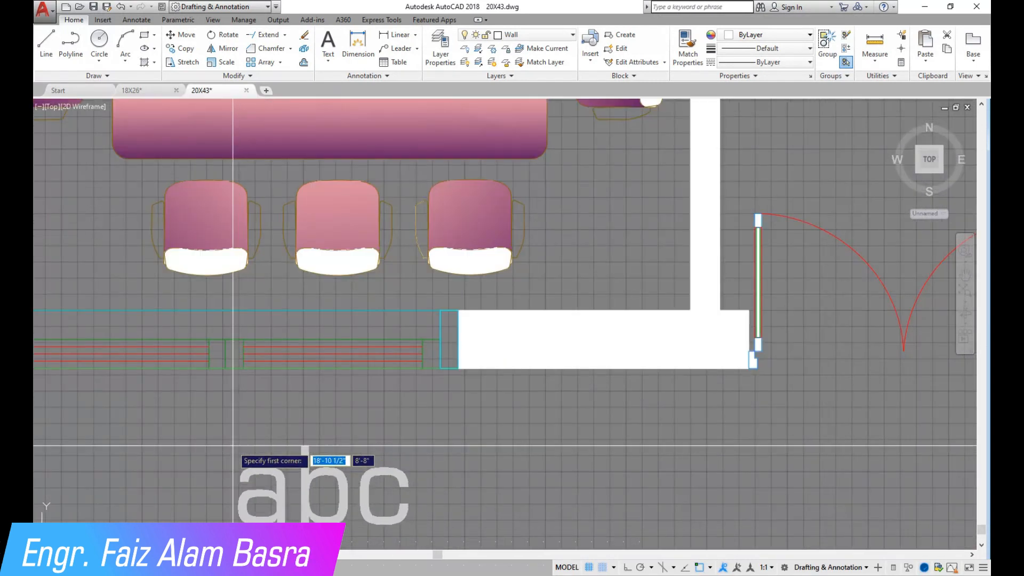
click(219, 433)
click(497, 474)
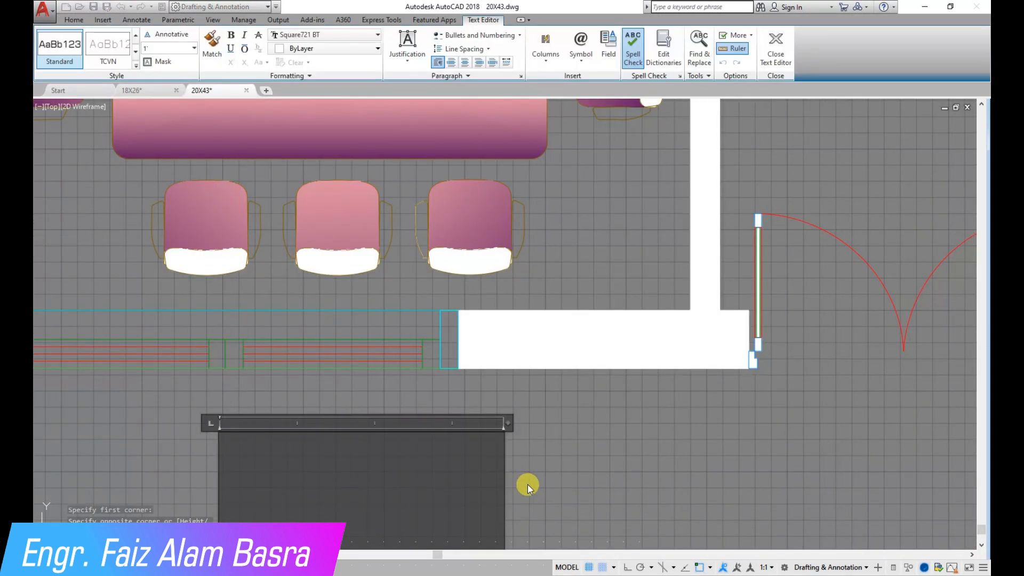
text(GROUND)
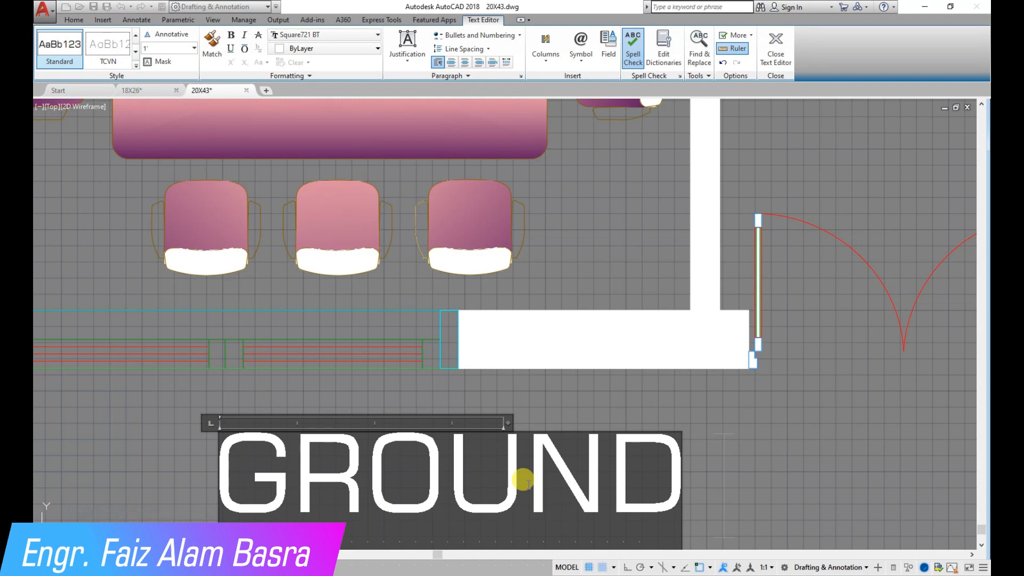
key(Return)
text(FLOOR)
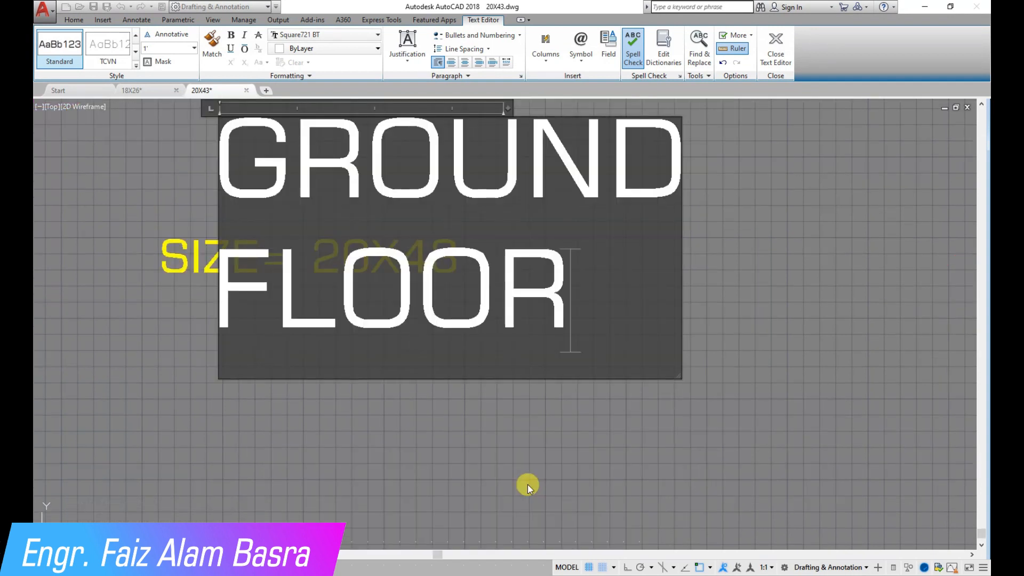
key(Return)
text(PLAN)
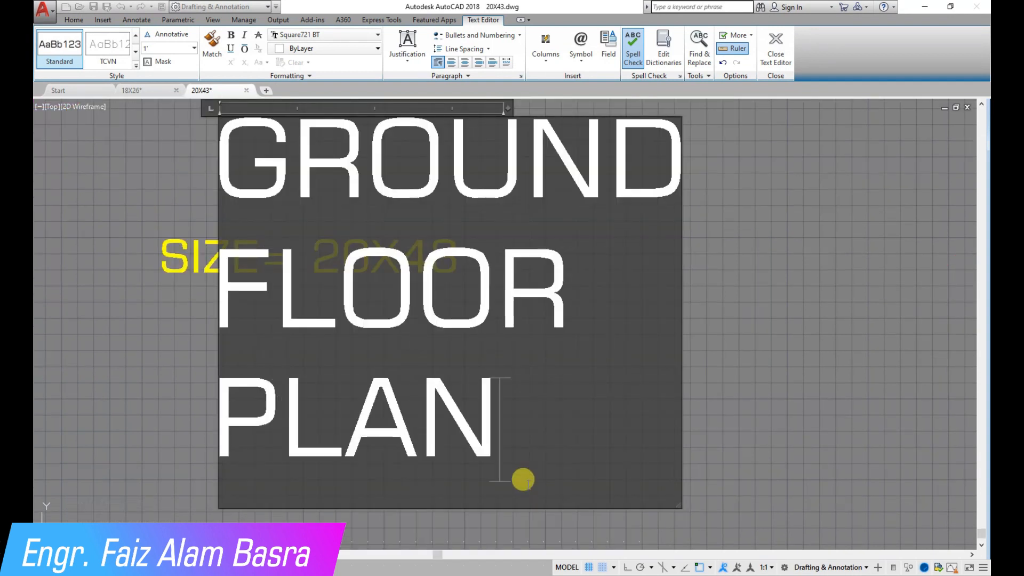
Make the whole title bold and underlined at 5" height, and widen its text frame so it fits on one line
key(ctrl+a)
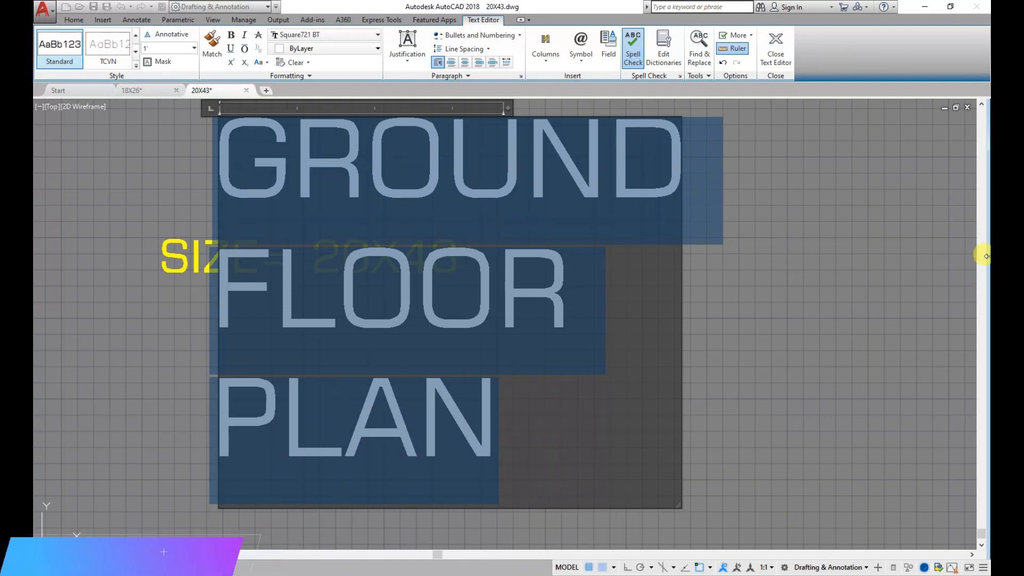
click(231, 35)
click(231, 49)
click(158, 48)
text(5)
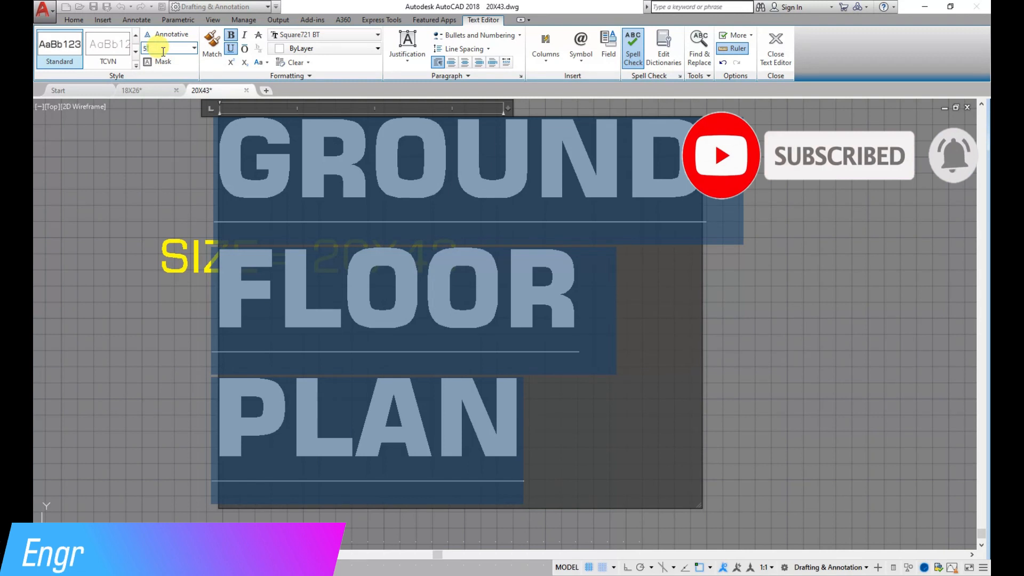
key(Return)
drag(507, 108, 760, 108)
click(747, 178)
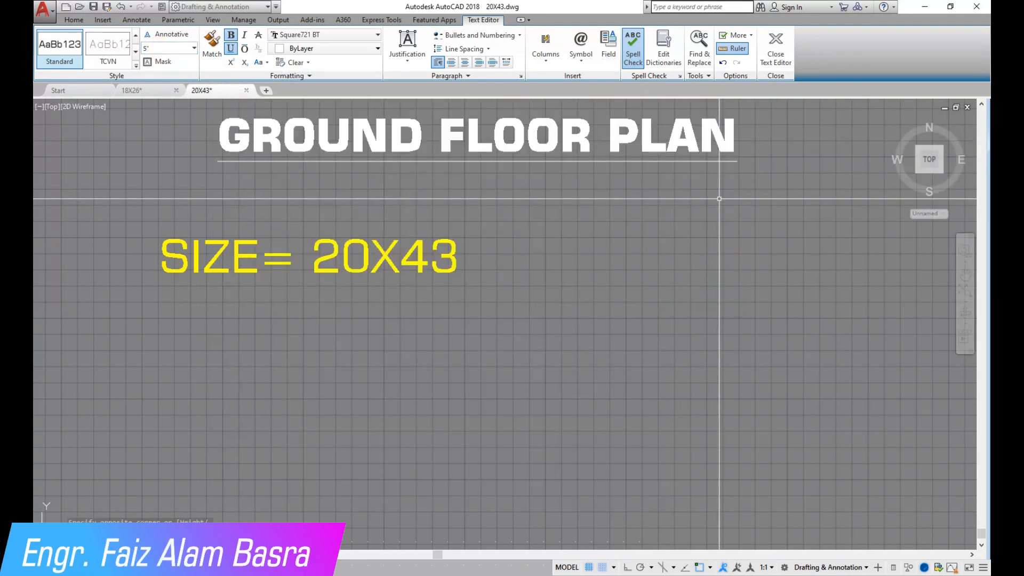
Move the GROUND FLOOR PLAN title down to just above the SIZE= 20X43 text
scroll(202, 250, down, 4)
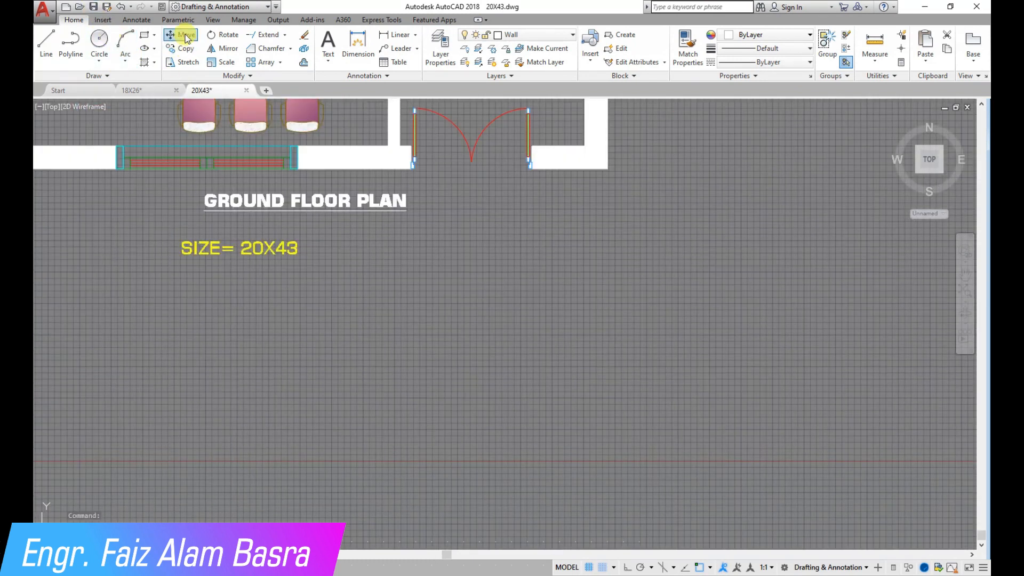
right_click(392, 253)
click(388, 251)
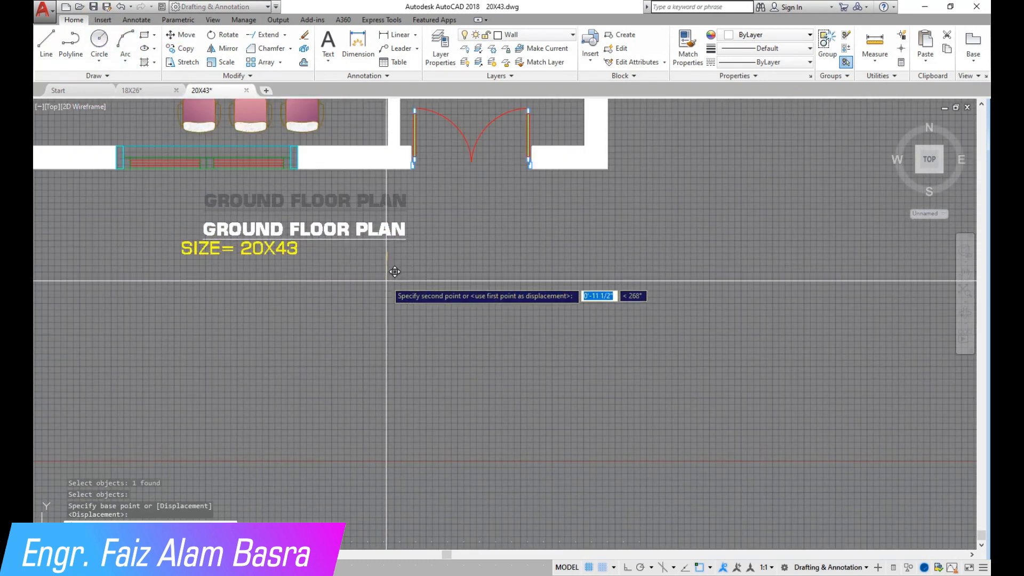
click(386, 282)
scroll(387, 295, down, 2)
scroll(330, 276, up, 2)
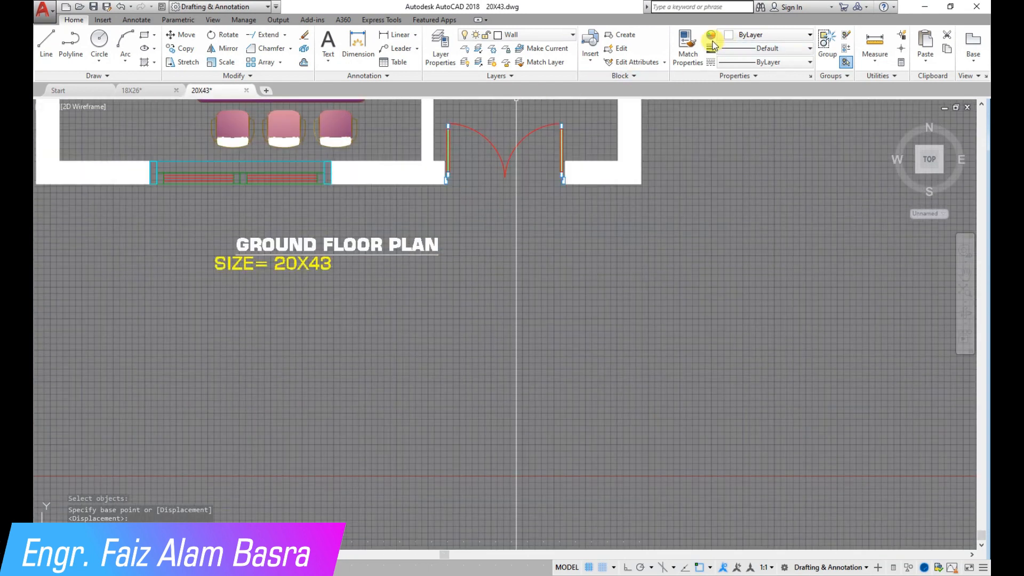
Match the GROUND FLOOR PLAN title's properties to the yellow SIZE= 20X43 text
click(308, 260)
click(308, 252)
click(291, 235)
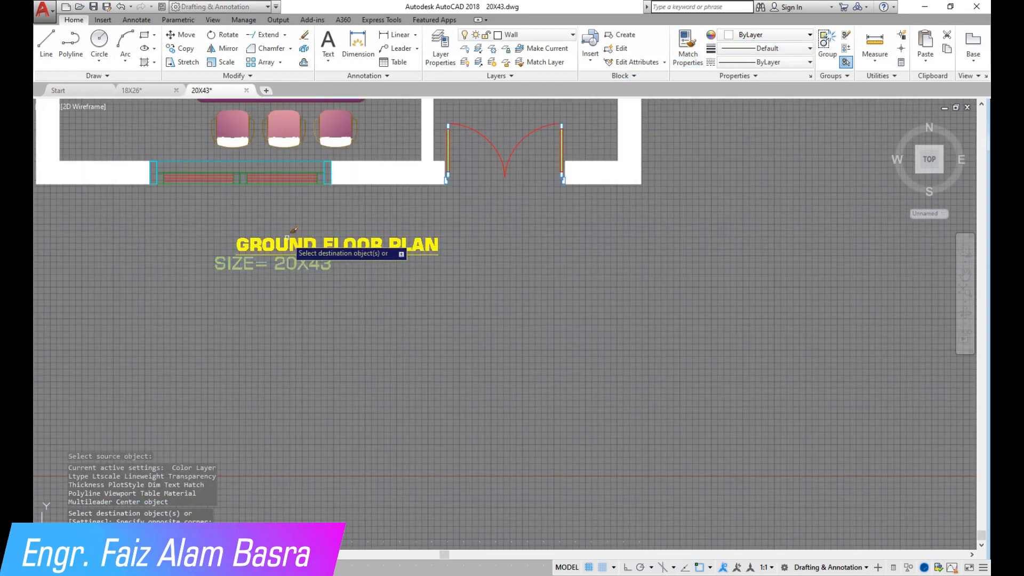
right_click(292, 232)
Move the SIZE= 20X43 text so it sits centred beneath the GROUND FLOOR PLAN title
click(181, 34)
click(250, 263)
right_click(248, 262)
click(236, 253)
click(304, 260)
scroll(320, 304, down, 3)
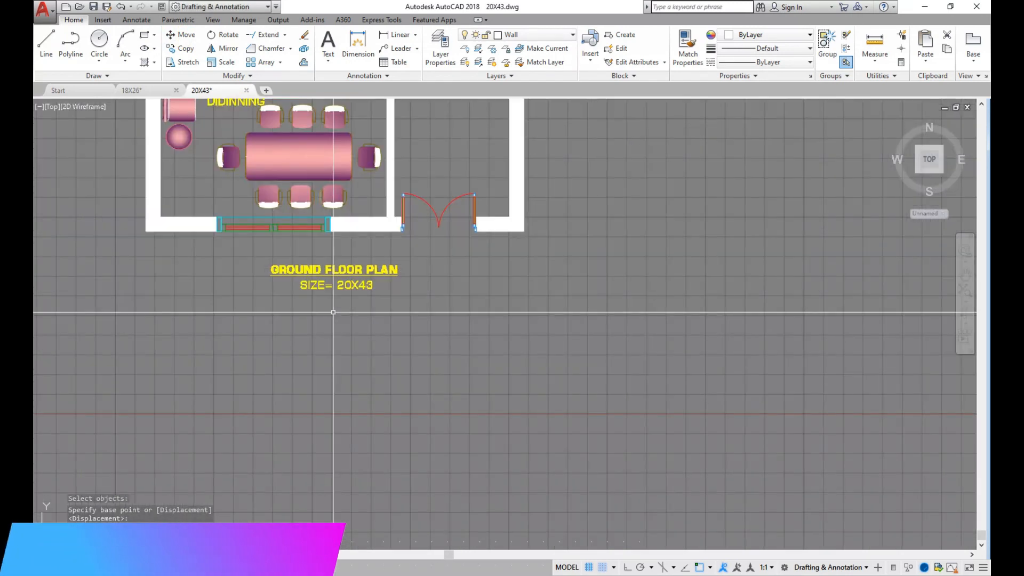
Dimension the clear width of the entrance passage between the dining room wall and the outer side wall
middle_drag(326, 304, 329, 350)
scroll(329, 351, down, 4)
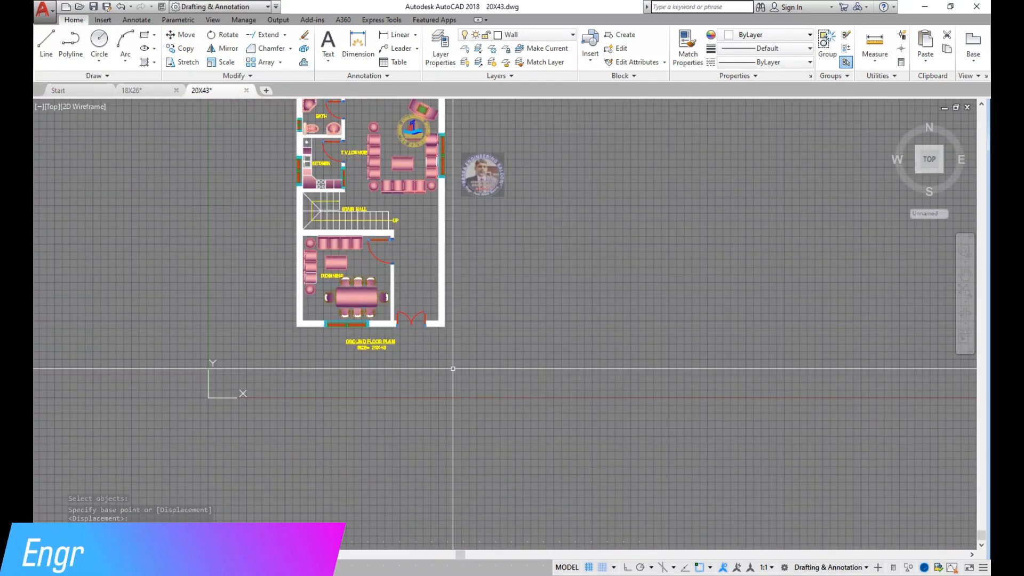
scroll(468, 353, up, 1)
scroll(423, 276, up, 2)
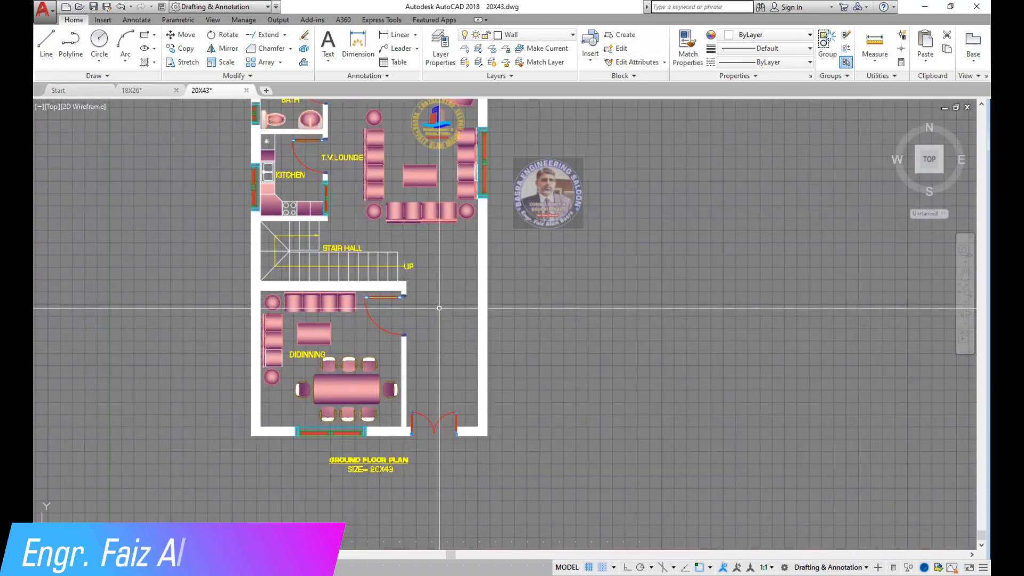
scroll(440, 308, up, 2)
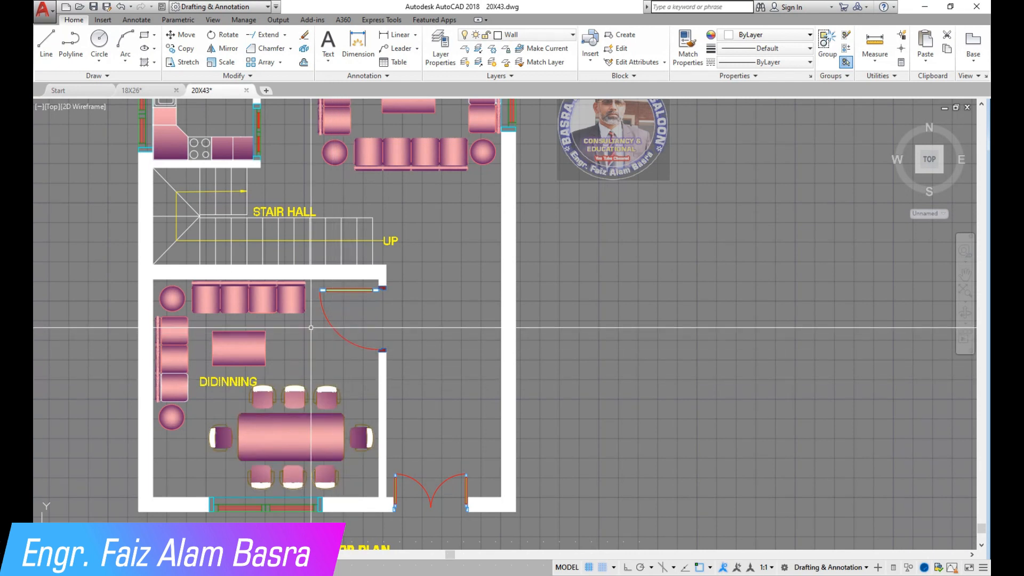
middle_drag(311, 328, 284, 205)
click(394, 34)
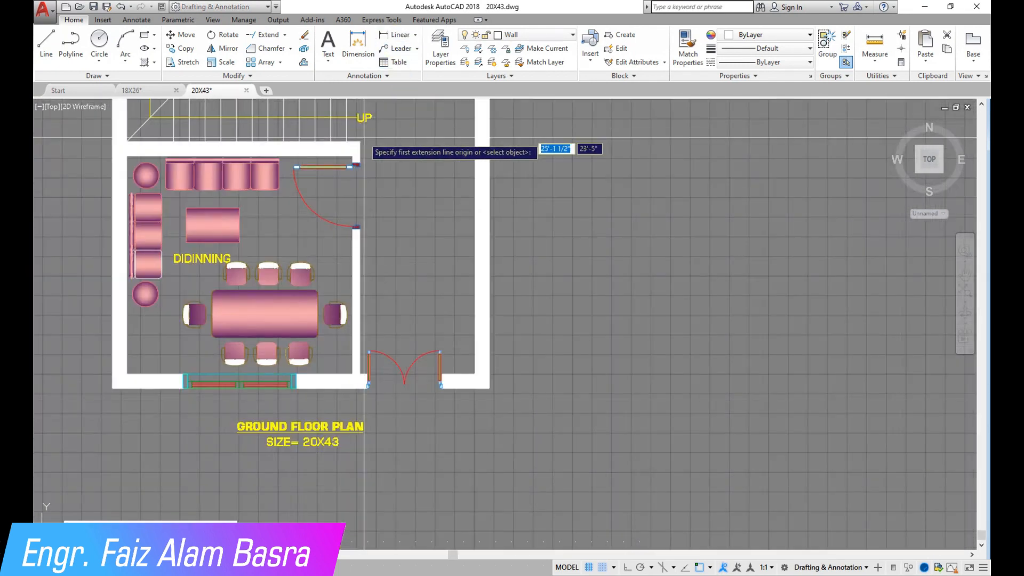
scroll(399, 373, up, 4)
click(592, 376)
click(297, 376)
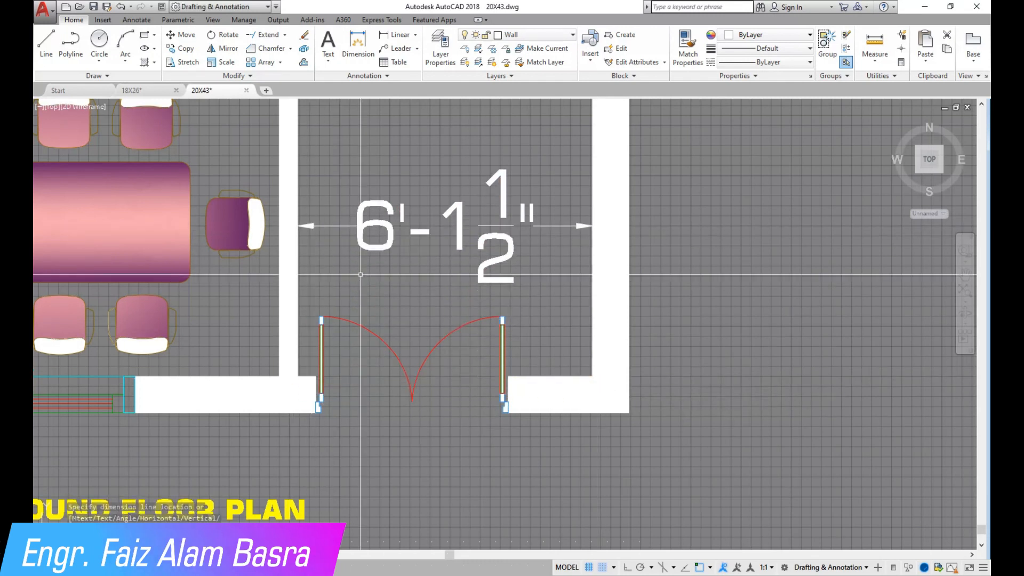
Erase the passage width dimension above the main entrance door
scroll(360, 274, down, 4)
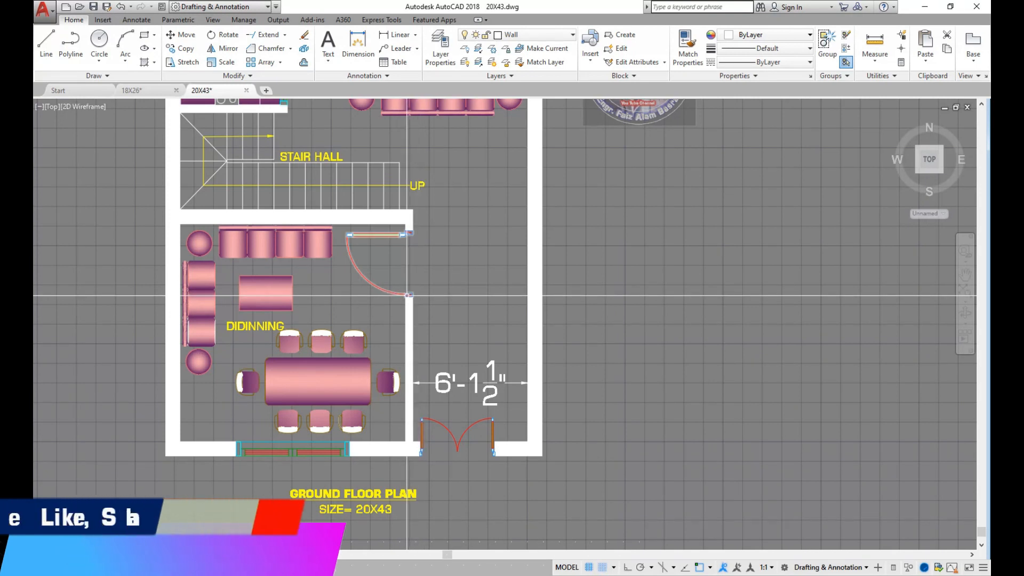
scroll(408, 295, down, 5)
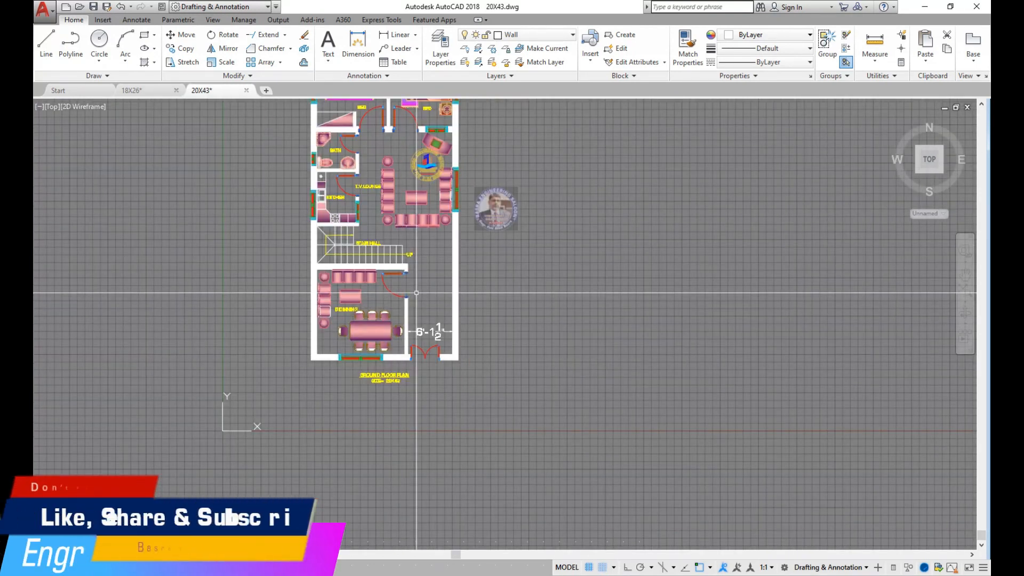
scroll(416, 293, up, 4)
scroll(349, 303, down, 4)
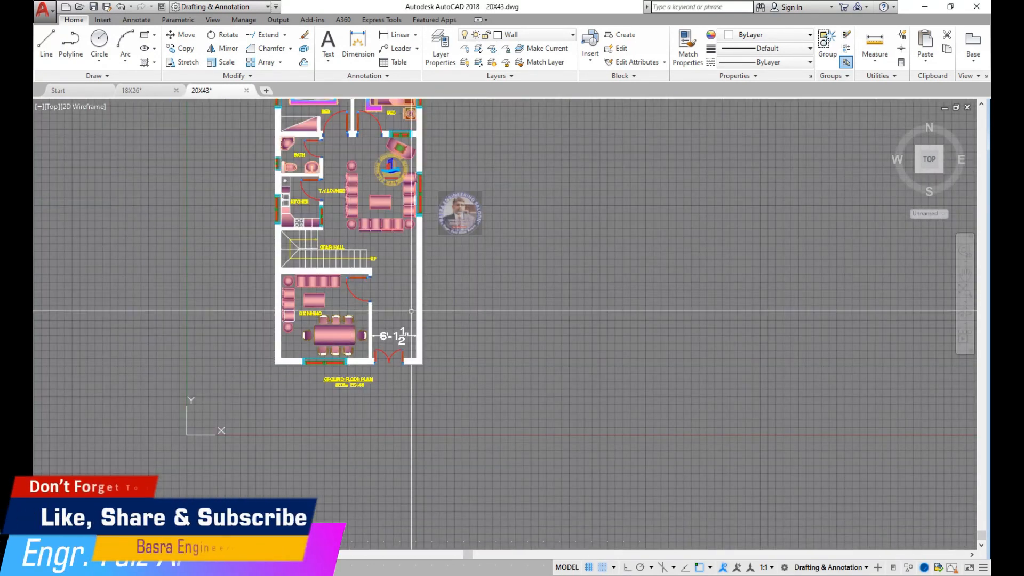
scroll(411, 311, up, 4)
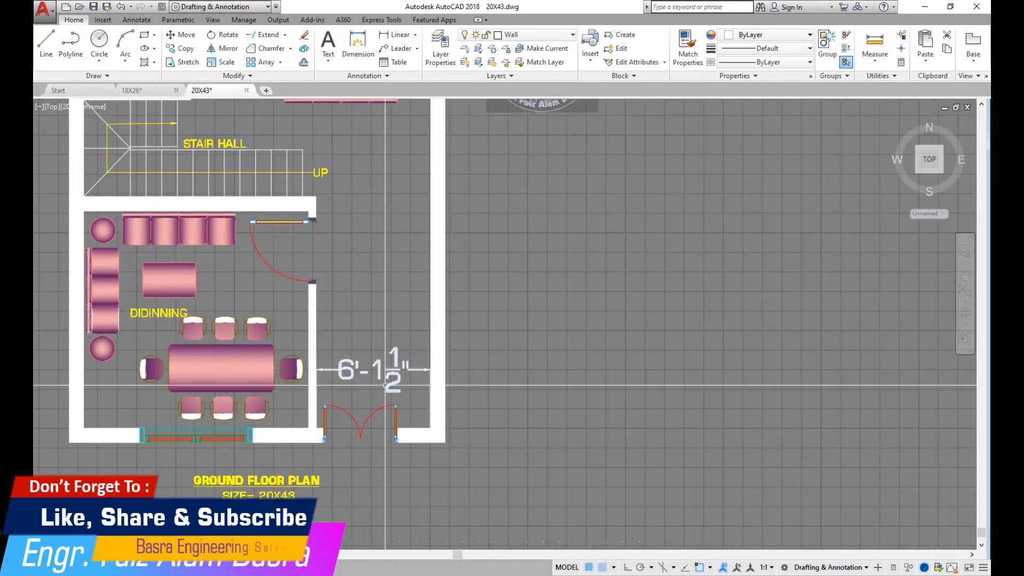
click(374, 369)
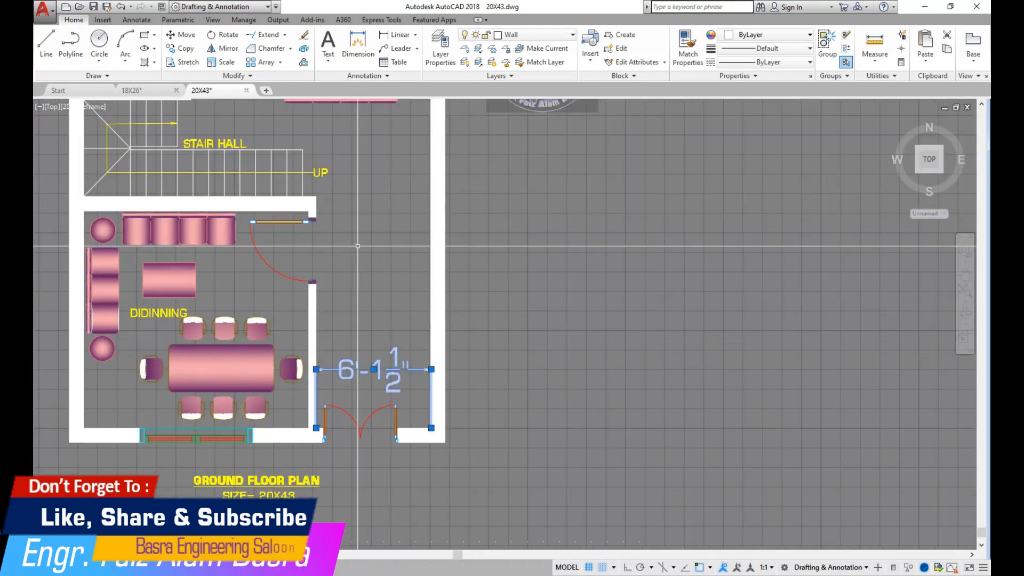
click(303, 35)
scroll(398, 297, down, 6)
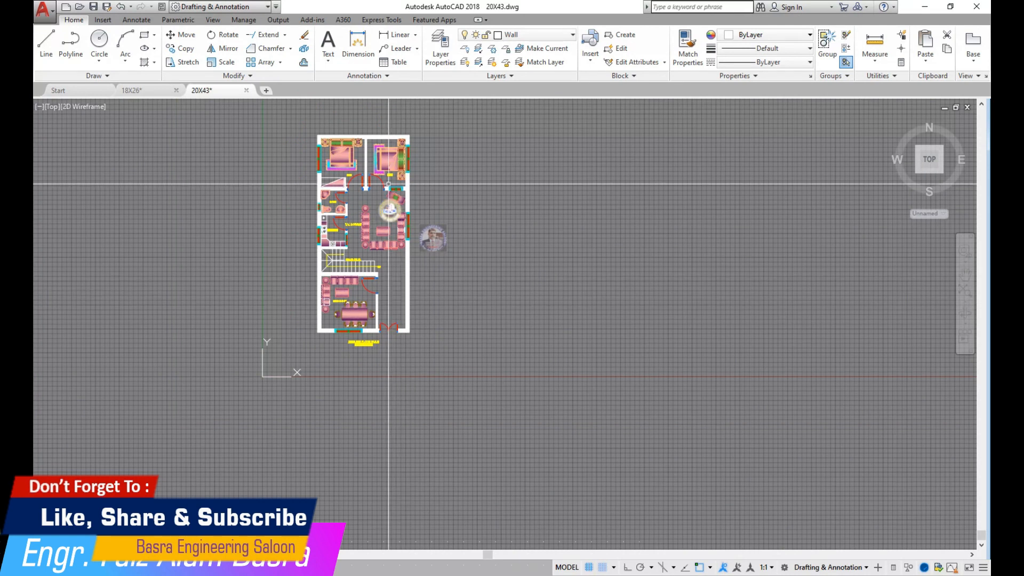
scroll(388, 184, up, 4)
scroll(310, 193, down, 2)
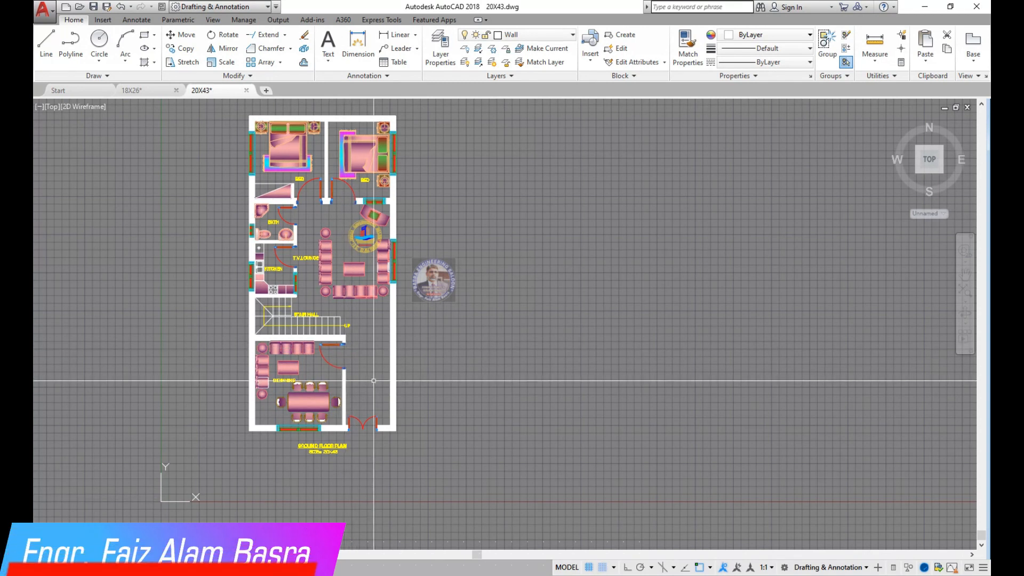
scroll(389, 380, up, 2)
scroll(265, 352, down, 2)
scroll(241, 349, up, 2)
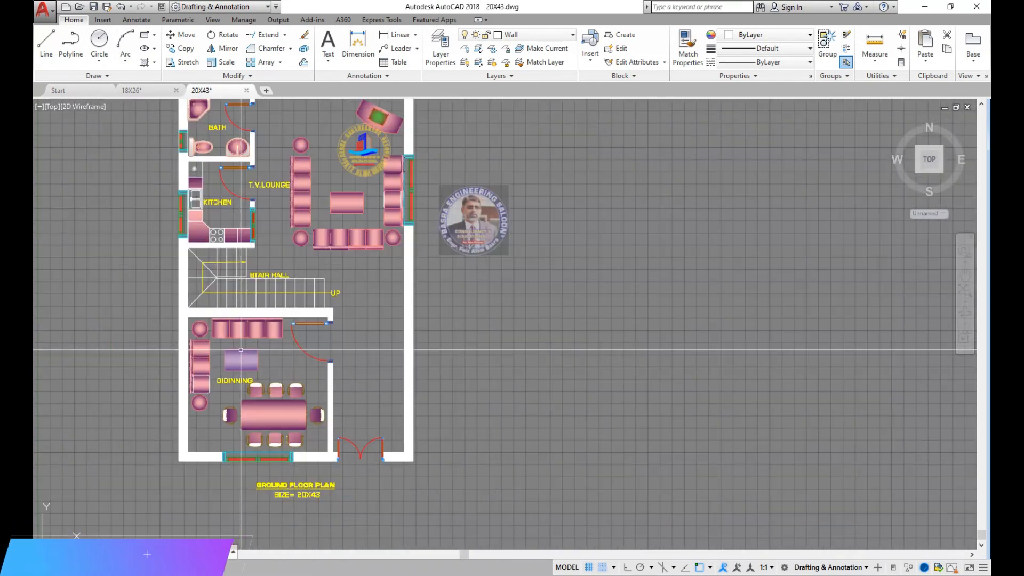
scroll(400, 355, down, 4)
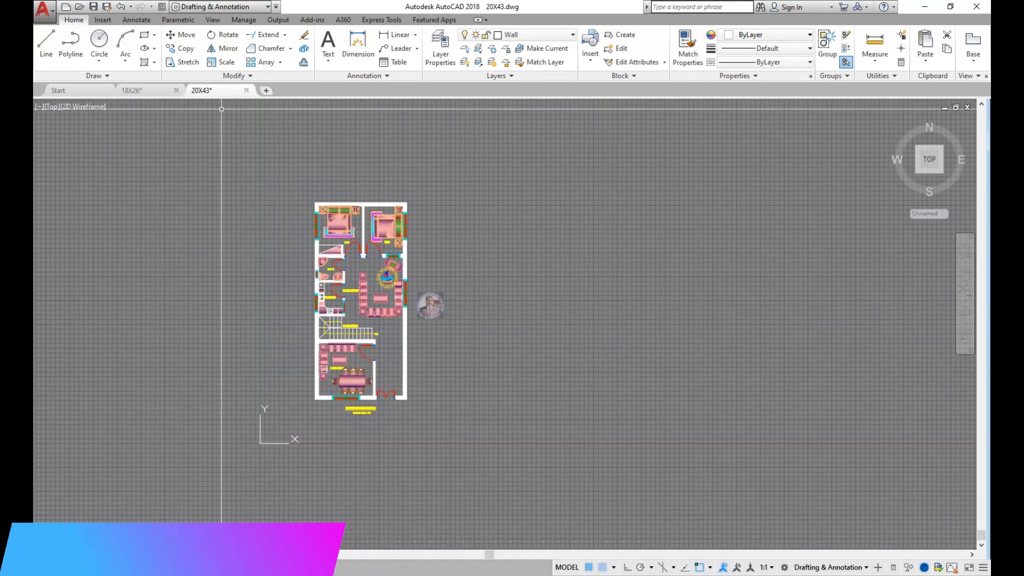
click(408, 423)
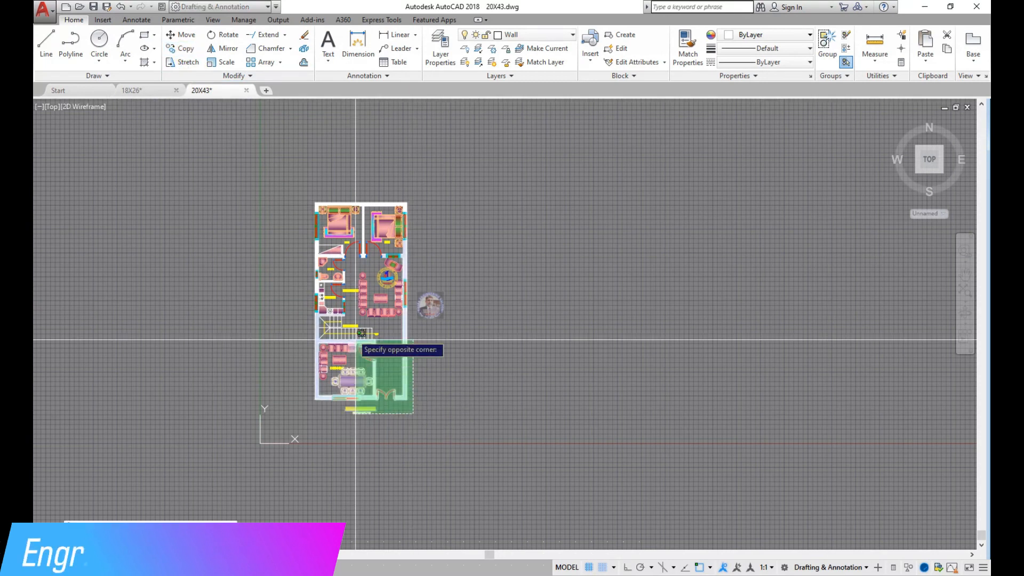
click(279, 171)
Copy the GROUND FLOOR PLAN title a short distance straight up, directly above the original
scroll(365, 425, up, 8)
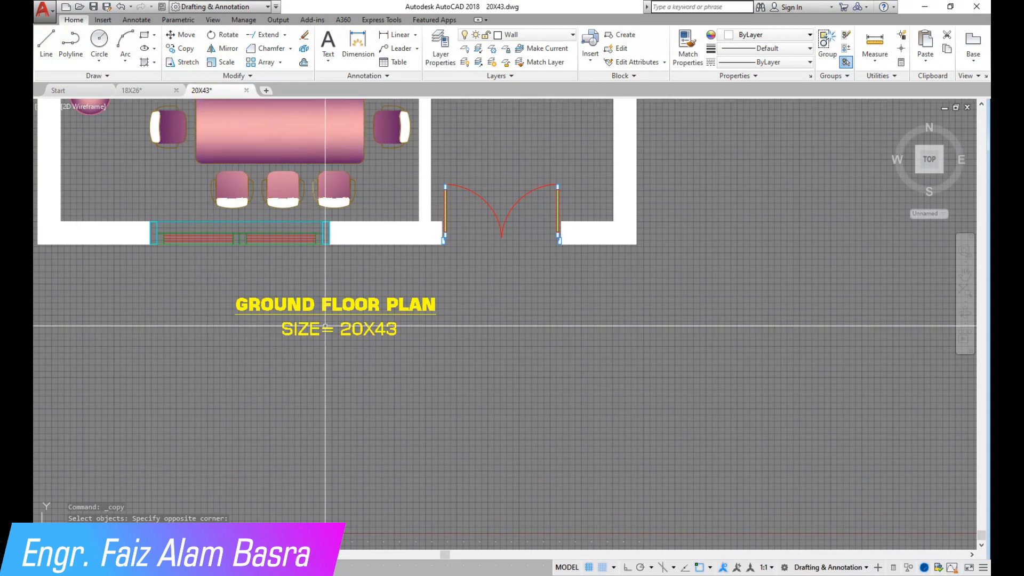
scroll(320, 320, up, 2)
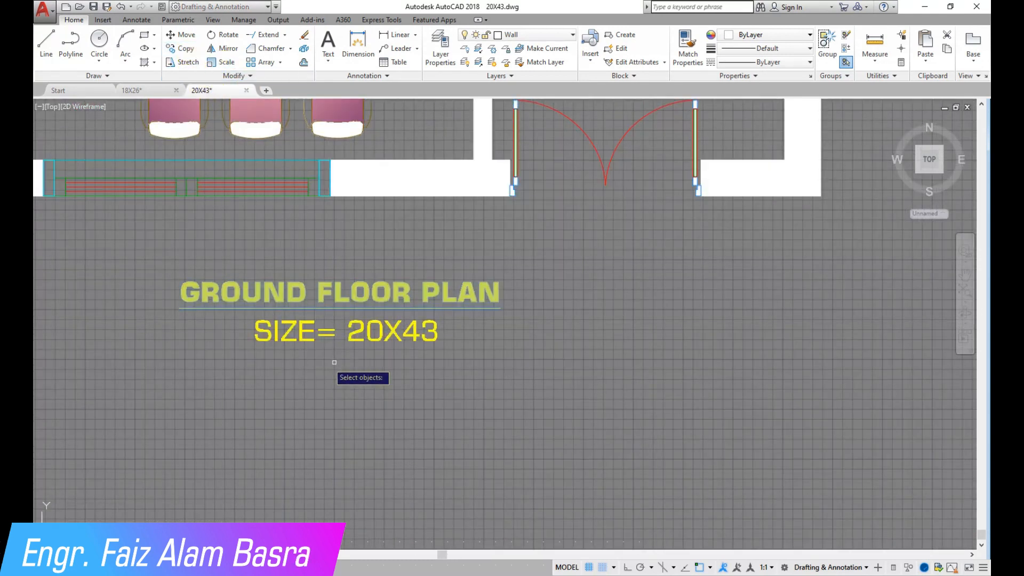
key(Return)
click(535, 365)
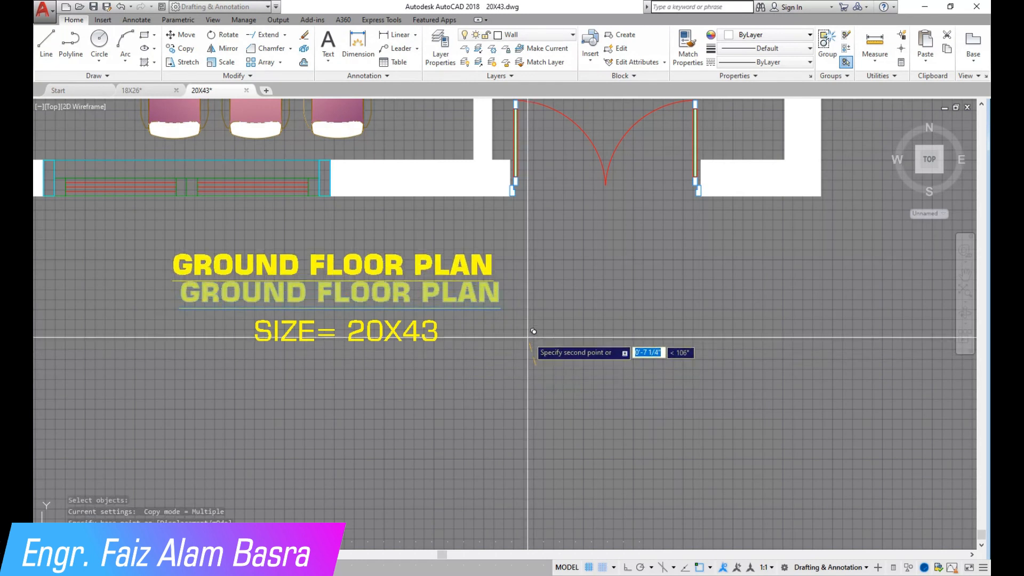
click(536, 333)
key(Return)
Replace the text of the lower GROUND FLOOR PLAN title with "(PROPOSAL # 1)"
click(389, 290)
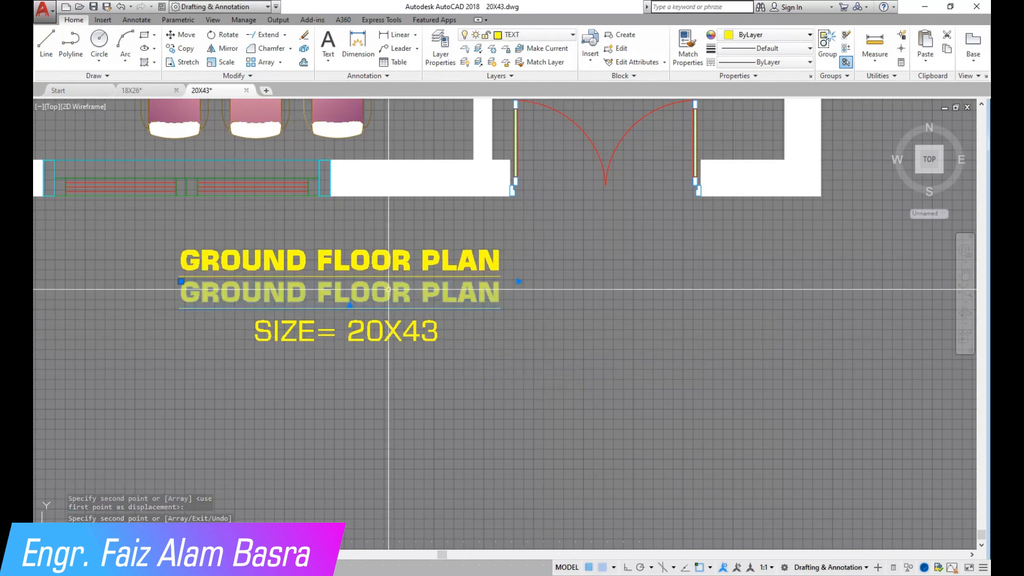
click(503, 299)
double_click(493, 296)
drag(500, 295, 256, 297)
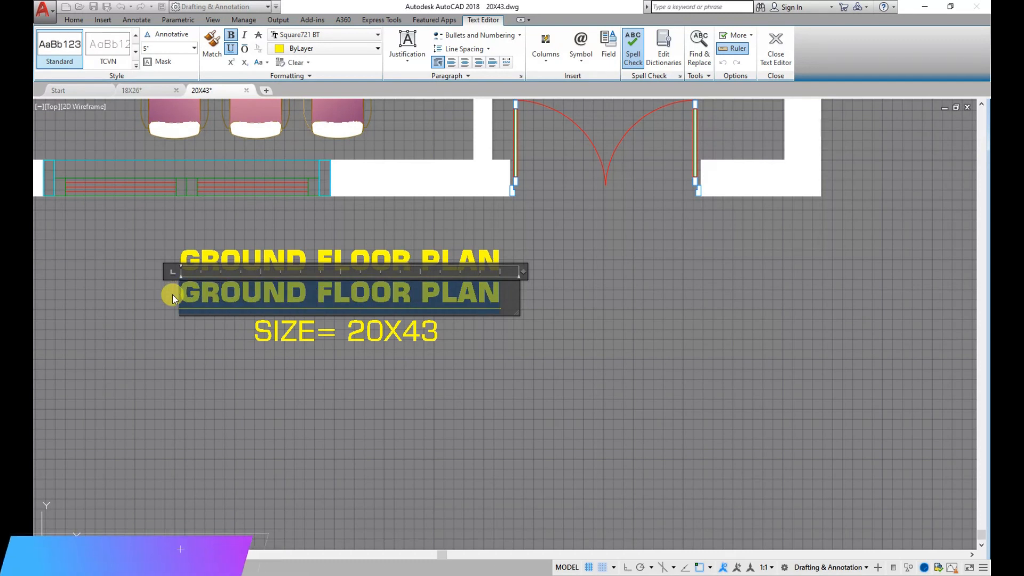
text((PRO)
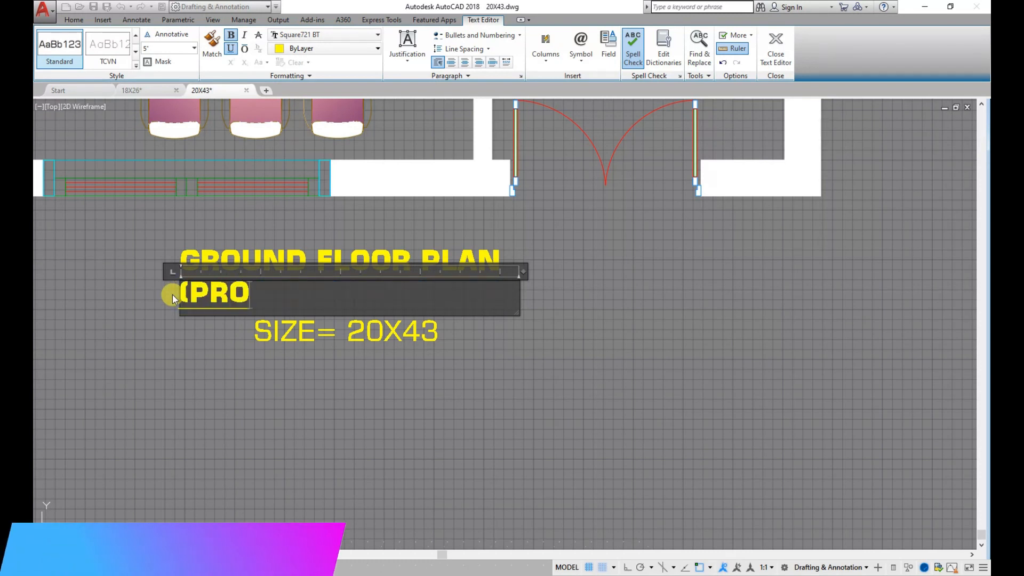
text(POSAL )
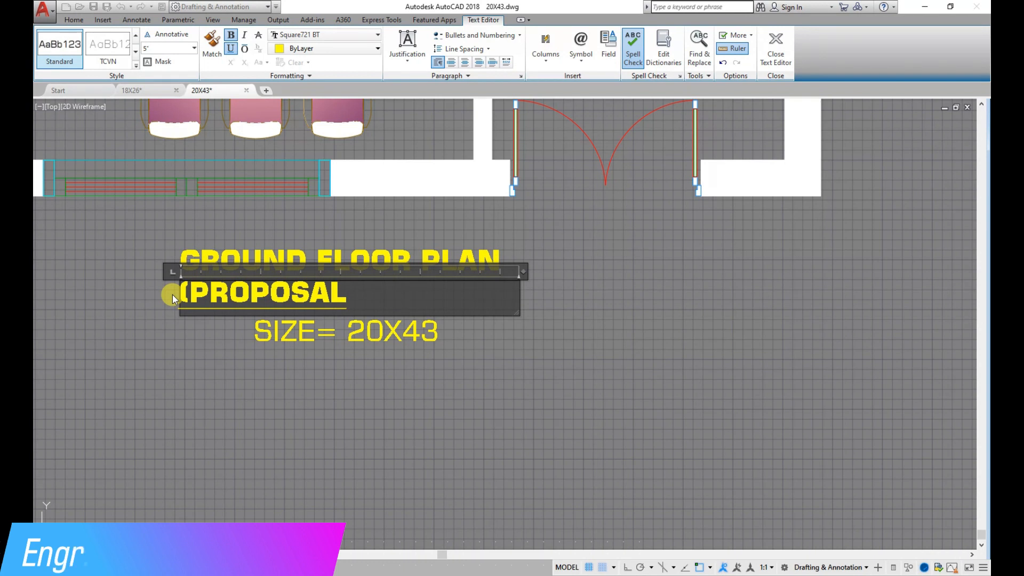
text(#)
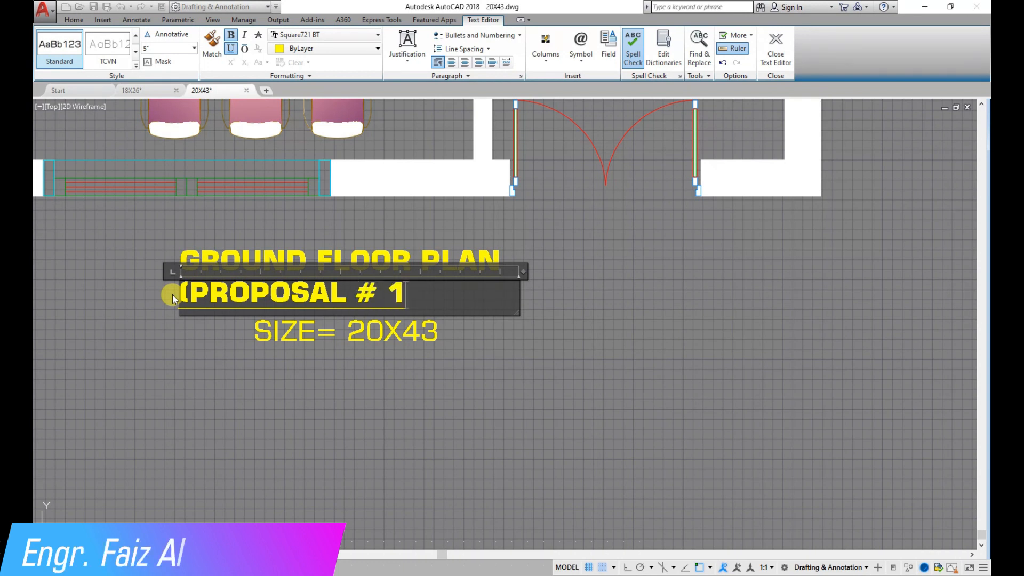
text( 1))
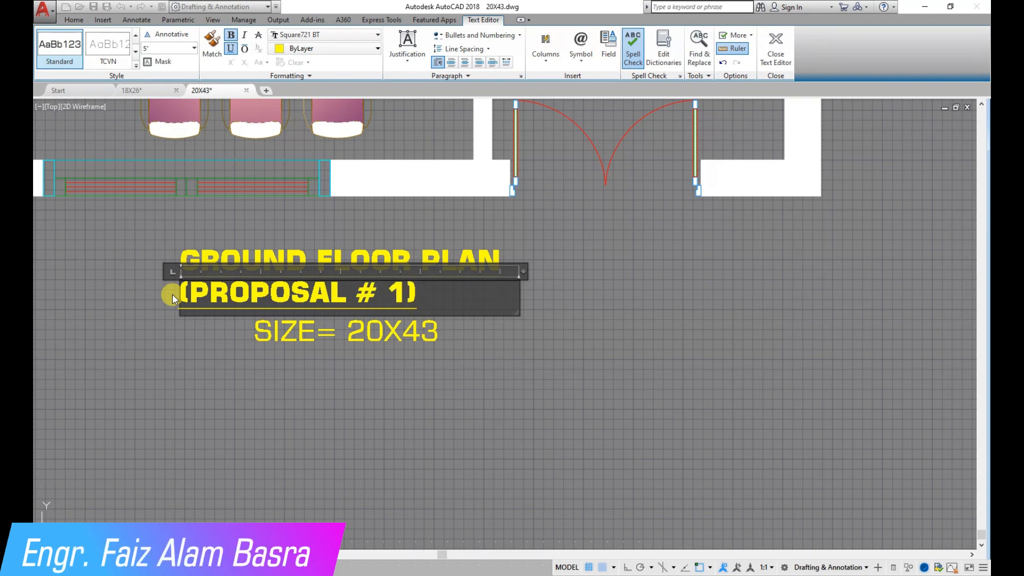
Remove bold and underline from the (PROPOSAL # 1) line, colour it white and save the text changes
drag(431, 310, 218, 274)
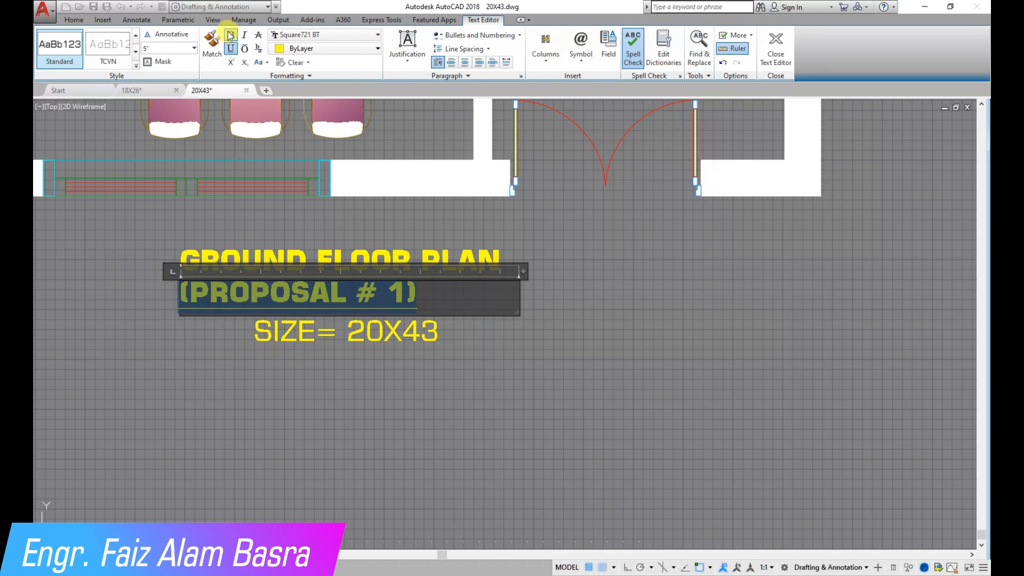
click(377, 47)
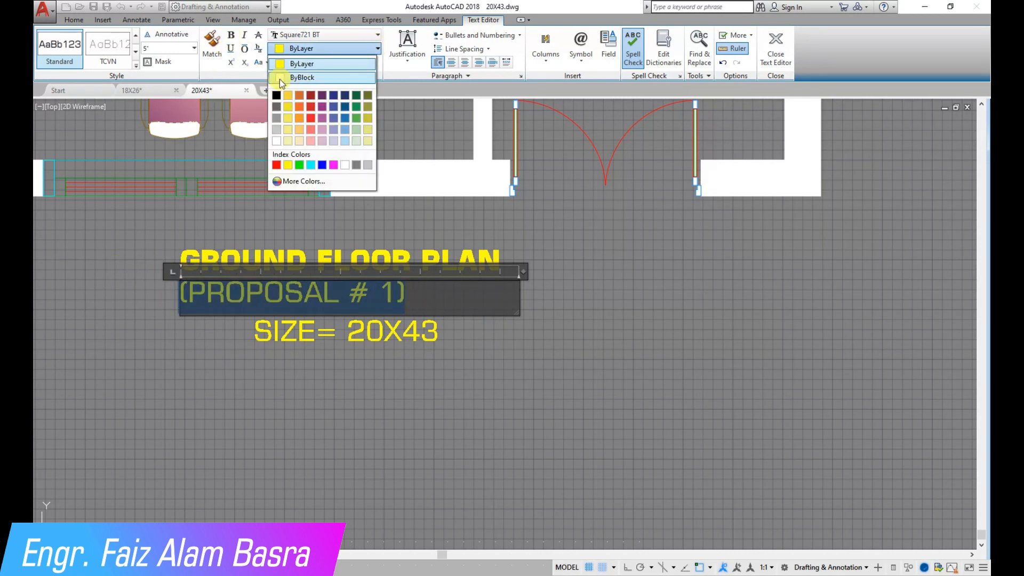
click(345, 164)
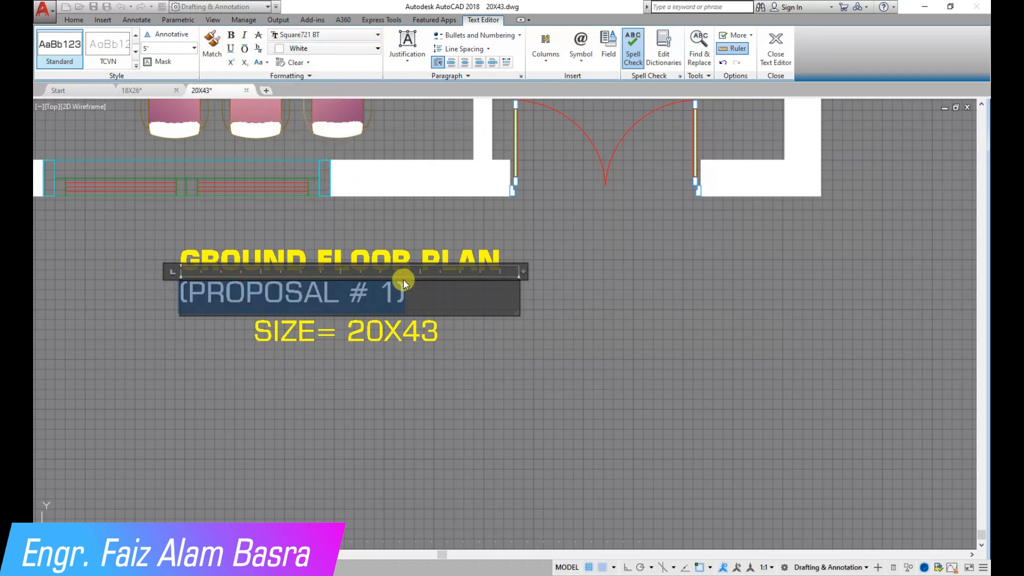
key(Escape)
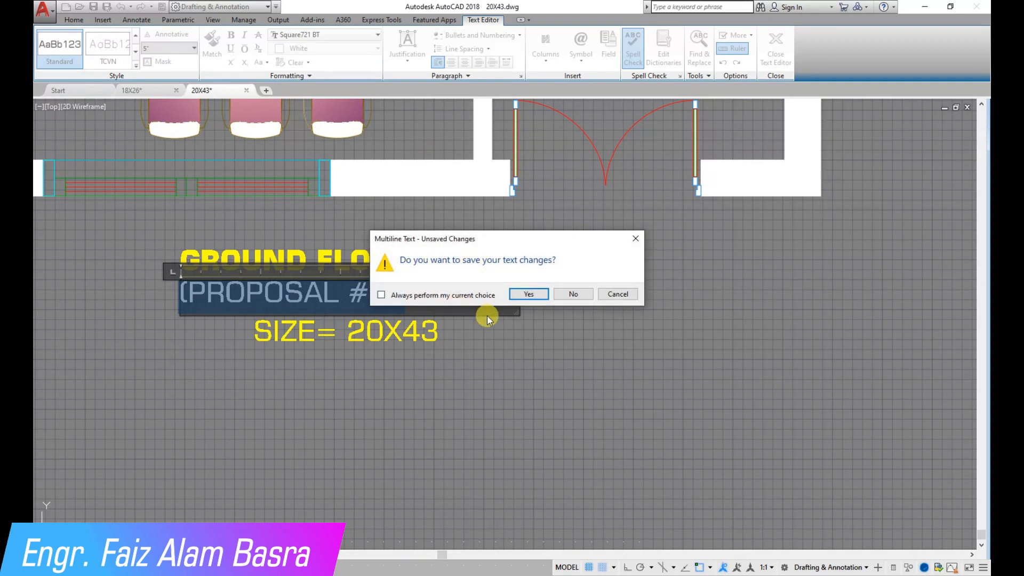
click(538, 294)
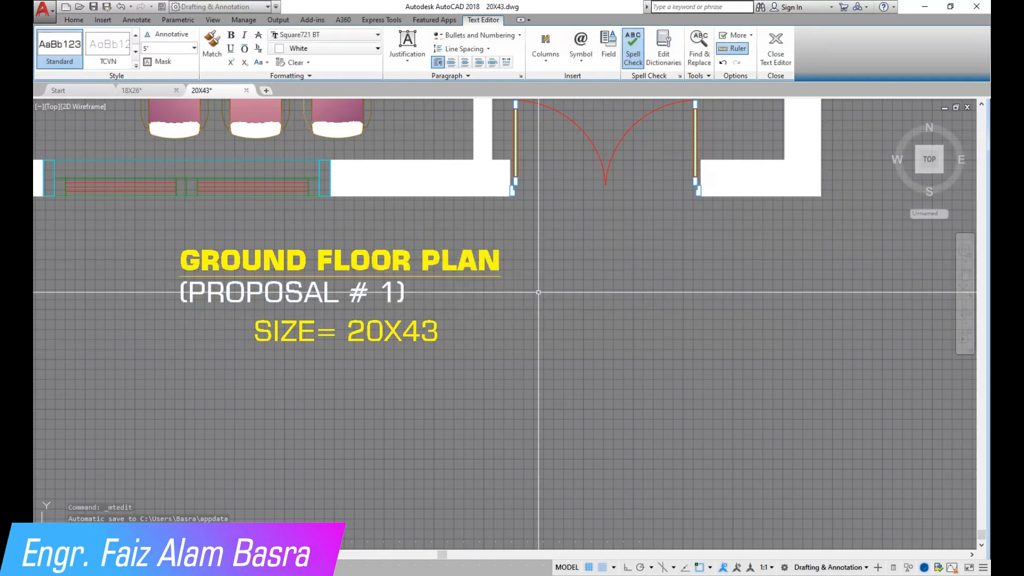
Move the (PROPOSAL # 1) line sideways so it sits centred beneath the GROUND FLOOR PLAN title
click(182, 34)
click(262, 292)
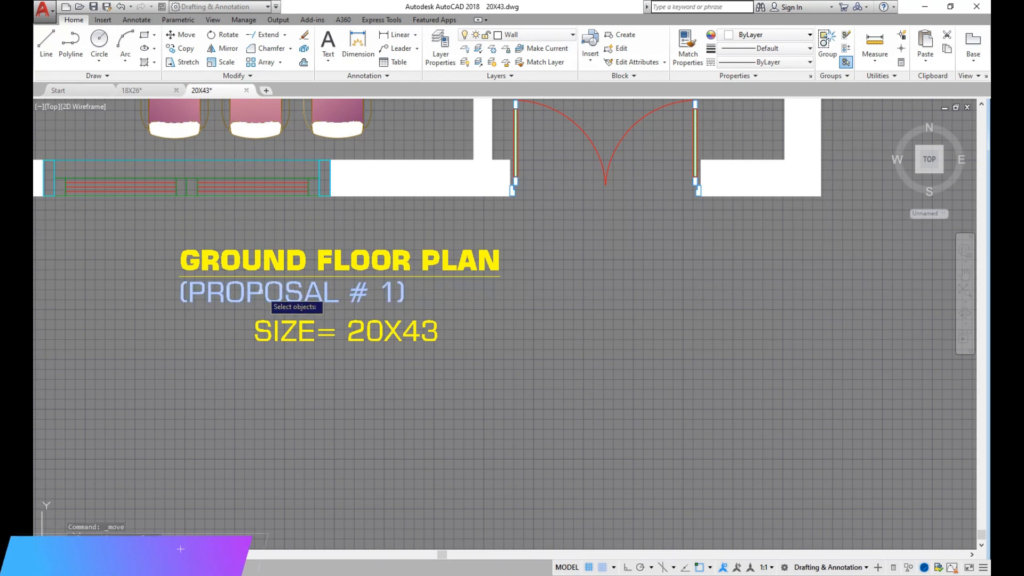
key(Return)
click(262, 354)
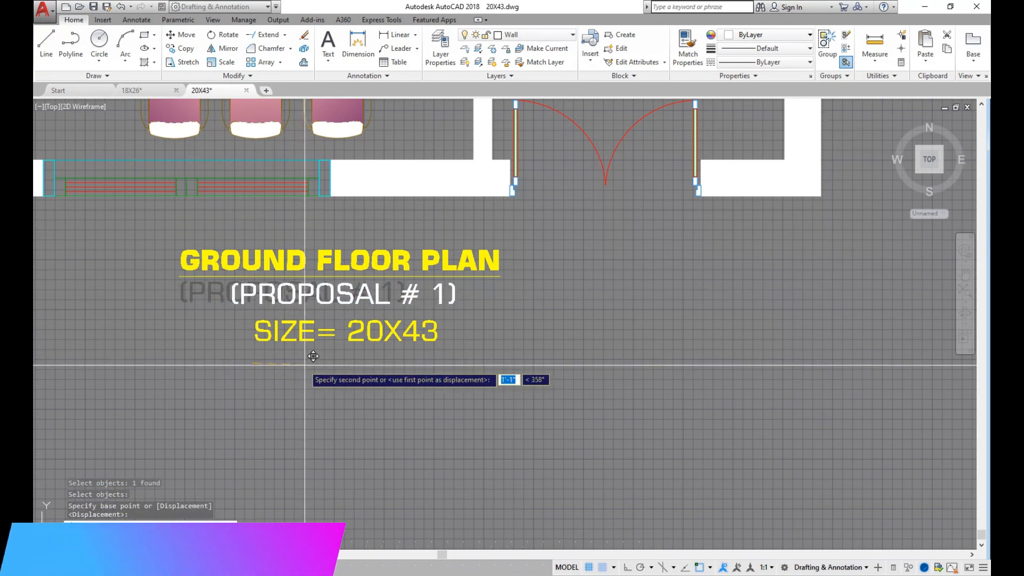
click(313, 356)
Move the SIZE= 20X43 text slightly closer beneath the (PROPOSAL # 1) line
click(182, 34)
click(352, 335)
key(Return)
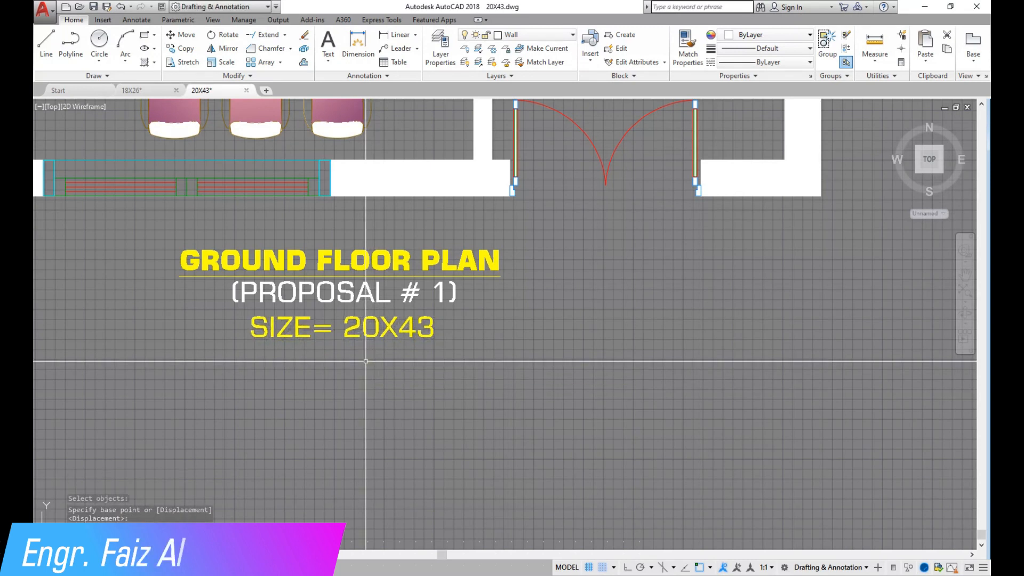
Copy the whole floor plan with its title block twice in a horizontal row to the west of the original
scroll(304, 392, down, 6)
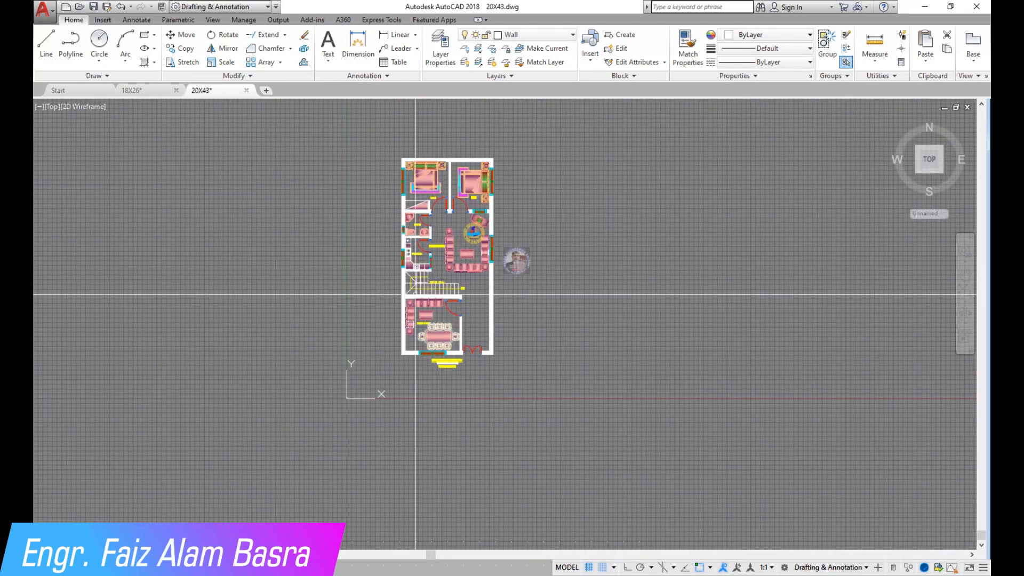
click(501, 373)
click(380, 147)
key(Return)
click(529, 373)
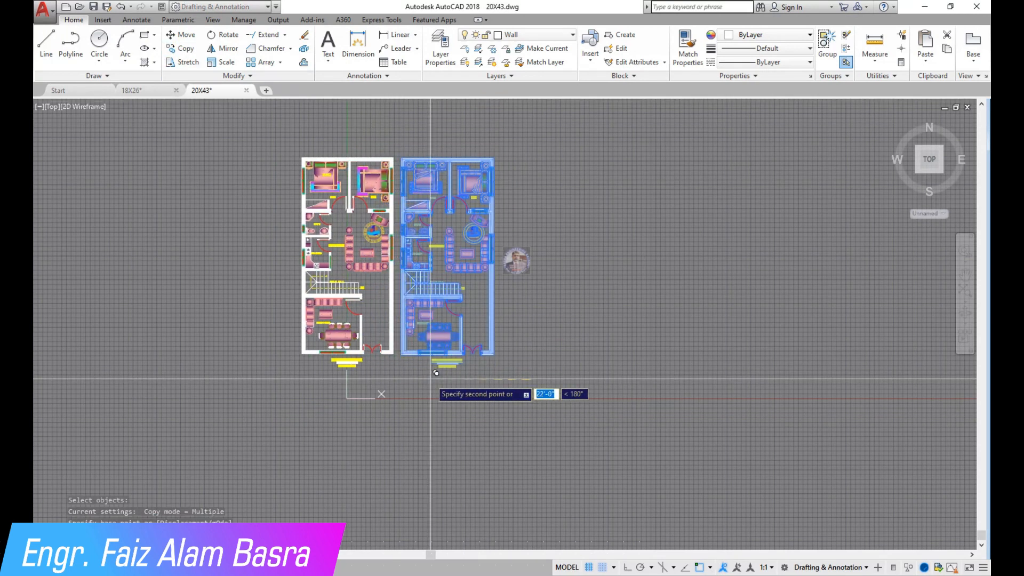
click(433, 433)
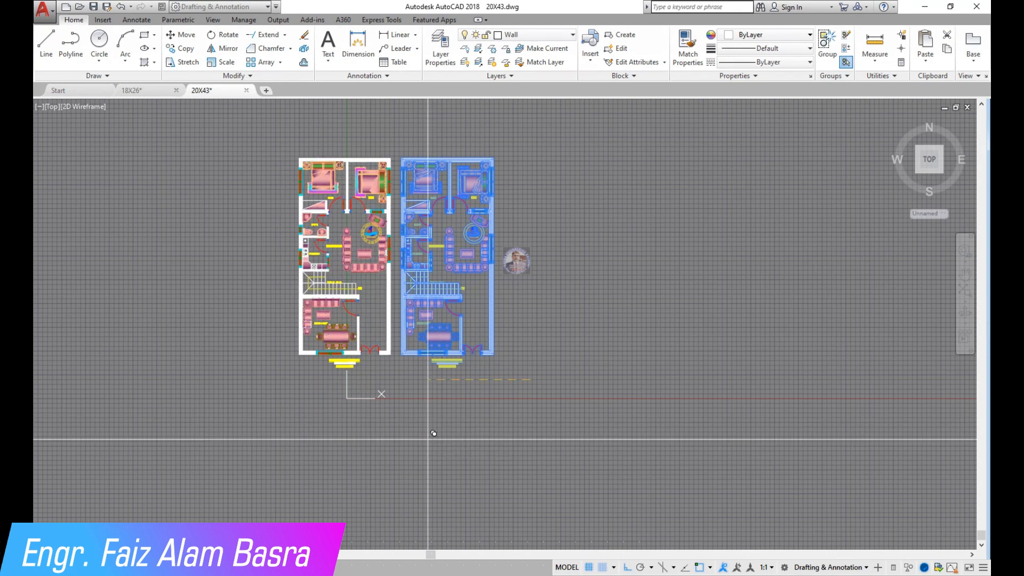
click(321, 441)
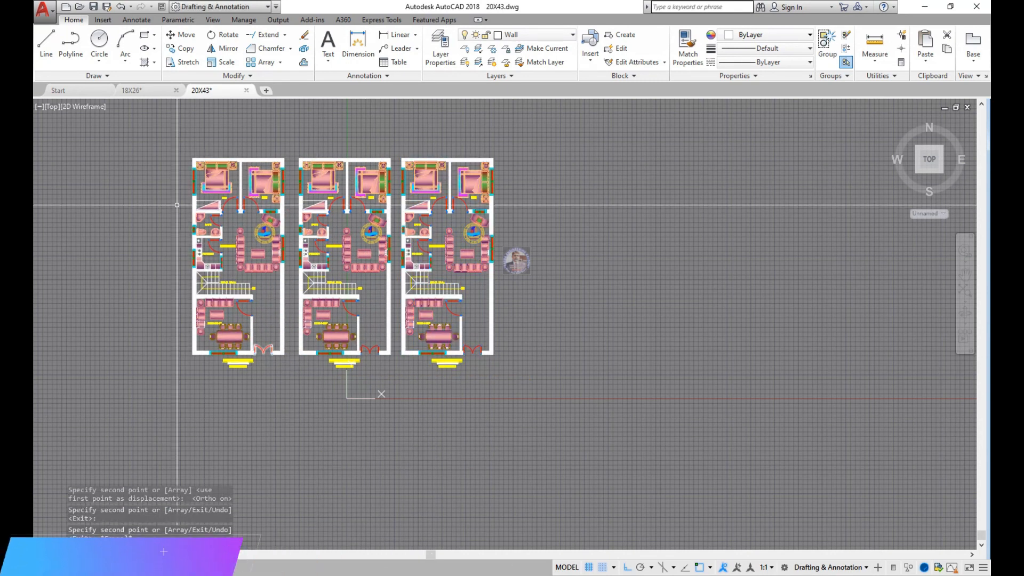
Change the solid wall hatch around the bedrooms of the middle plan to yellow
scroll(180, 180, up, 2)
scroll(390, 123, up, 2)
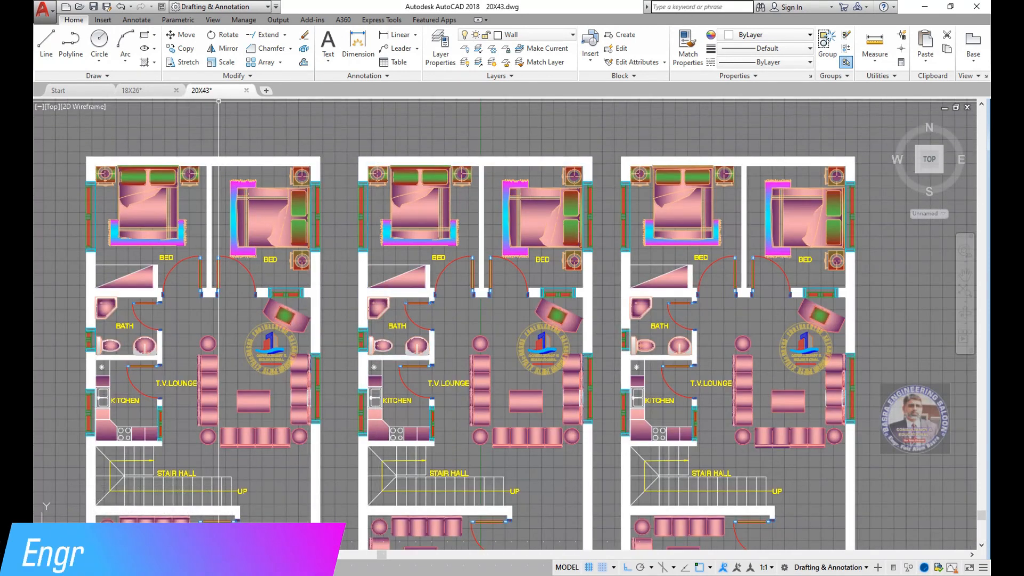
scroll(367, 158, up, 4)
click(368, 159)
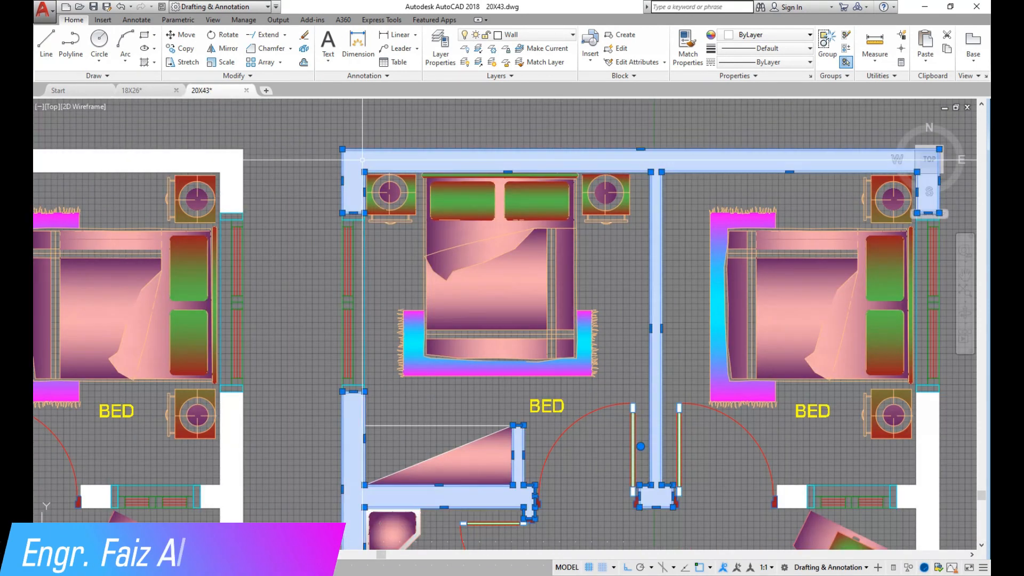
click(335, 52)
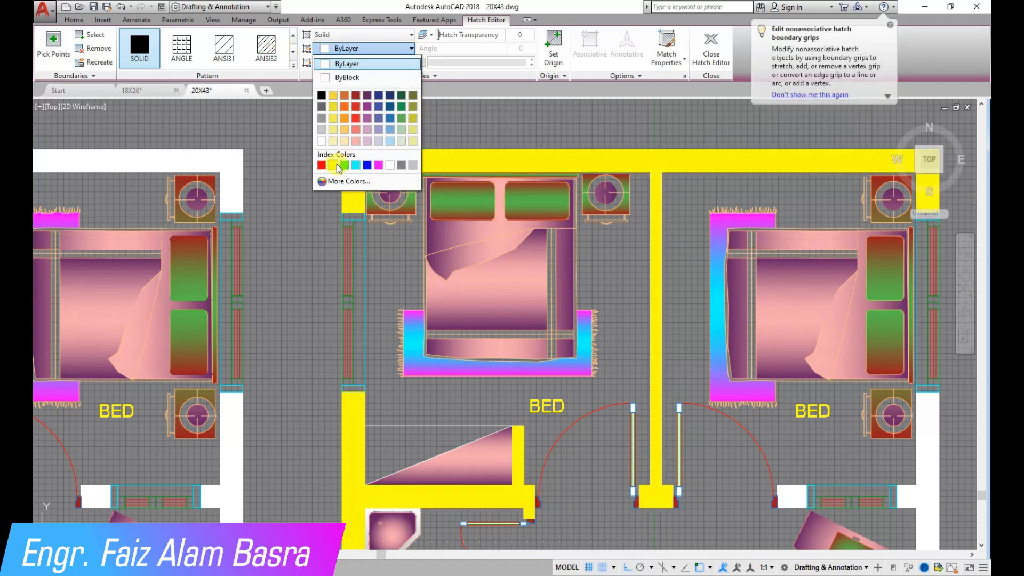
click(316, 165)
key(Escape)
Match the yellow wall hatch properties onto all remaining white walls of the middle plan
scroll(215, 131, down, 4)
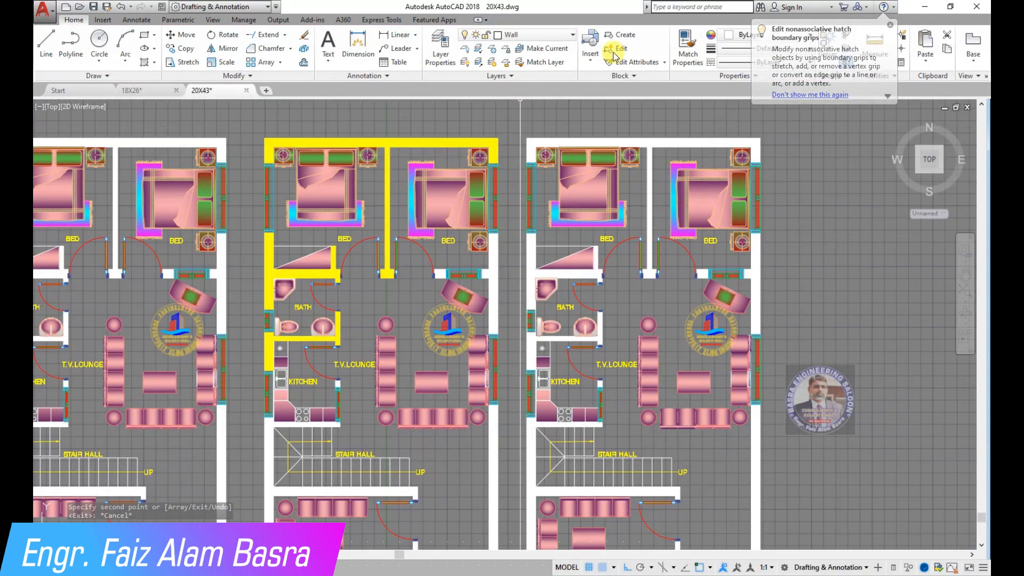
scroll(296, 336, up, 4)
click(233, 348)
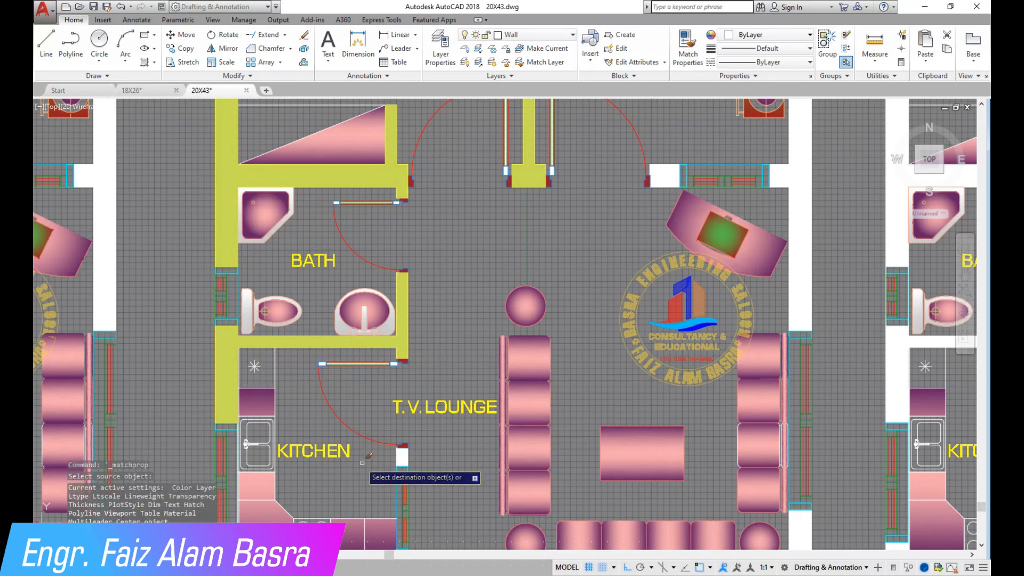
scroll(402, 450, down, 4)
scroll(299, 410, up, 4)
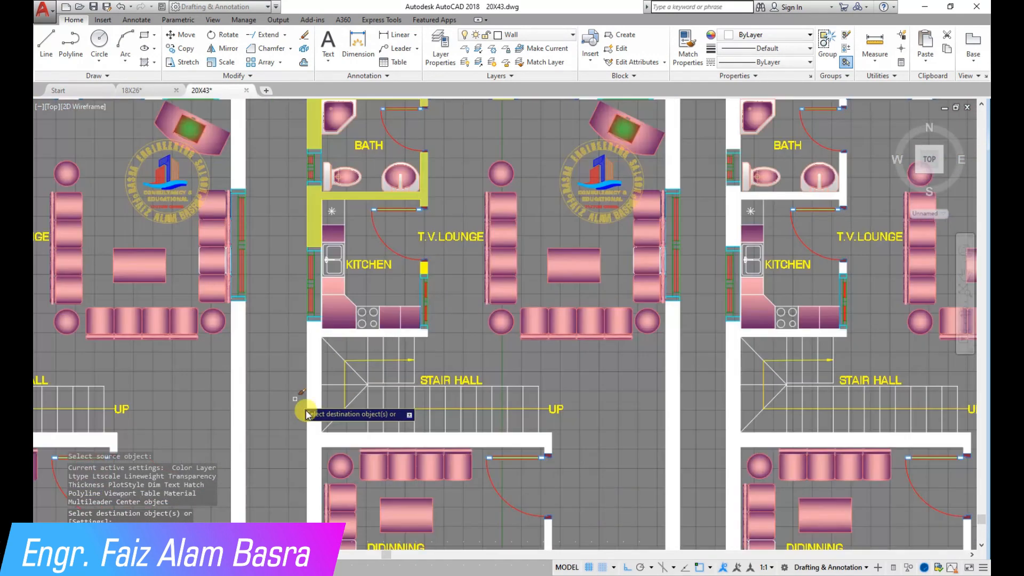
scroll(303, 256, down, 4)
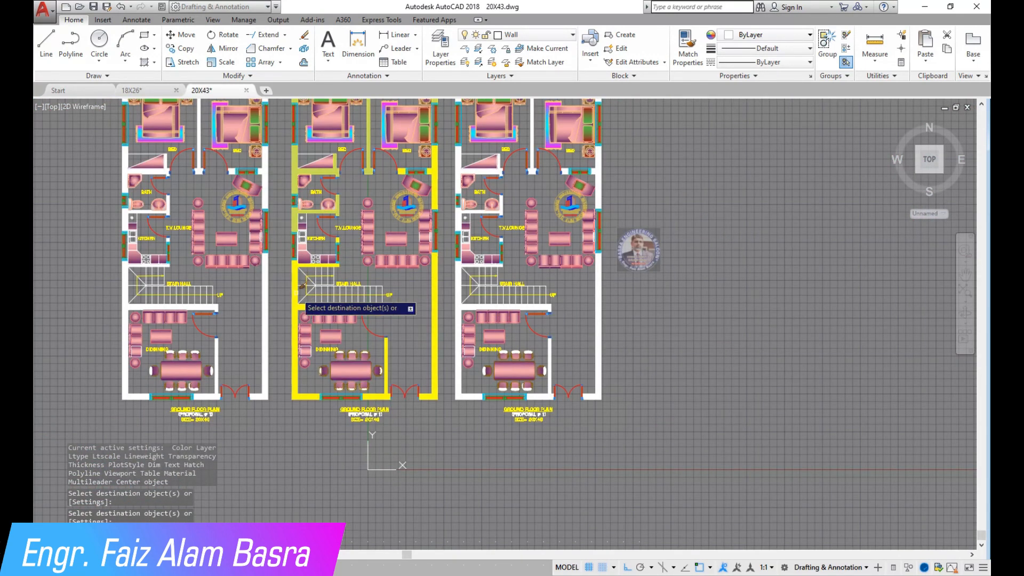
scroll(293, 227, up, 2)
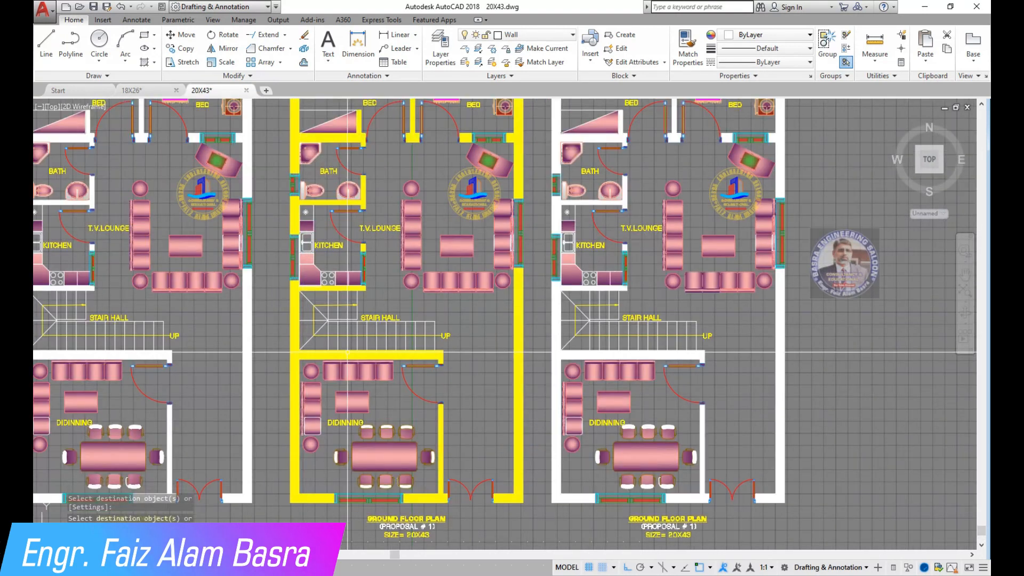
scroll(347, 352, down, 2)
scroll(355, 190, up, 4)
key(Escape)
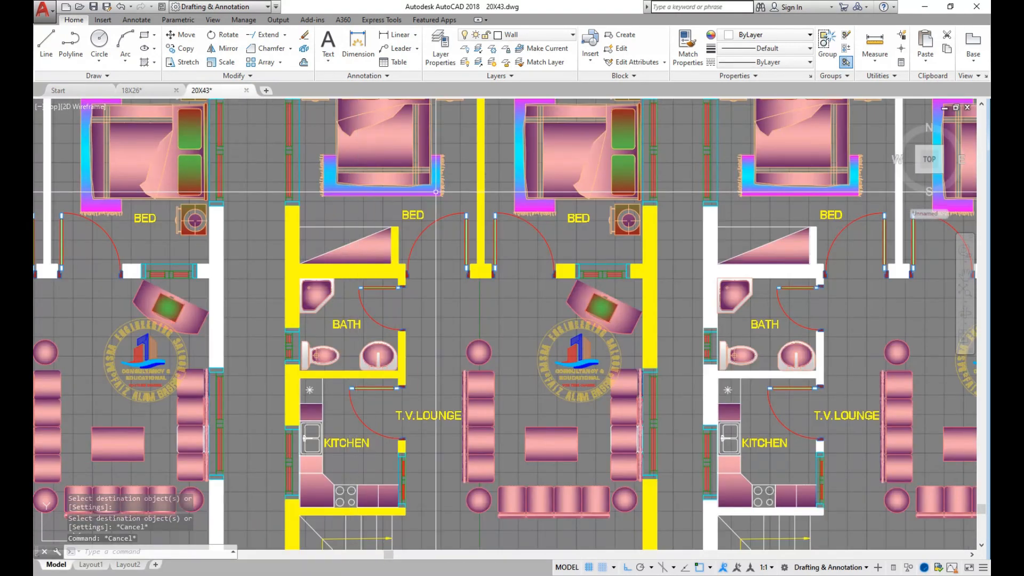
Change the solid wall hatch around the bedrooms of the westernmost plan to black
scroll(372, 191, down, 3)
scroll(181, 174, up, 6)
click(181, 173)
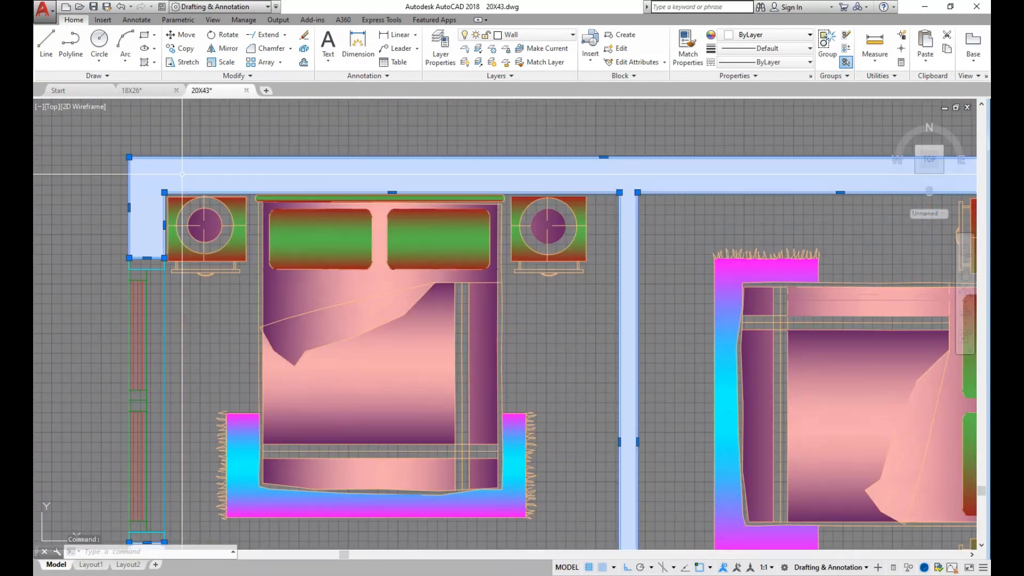
click(376, 48)
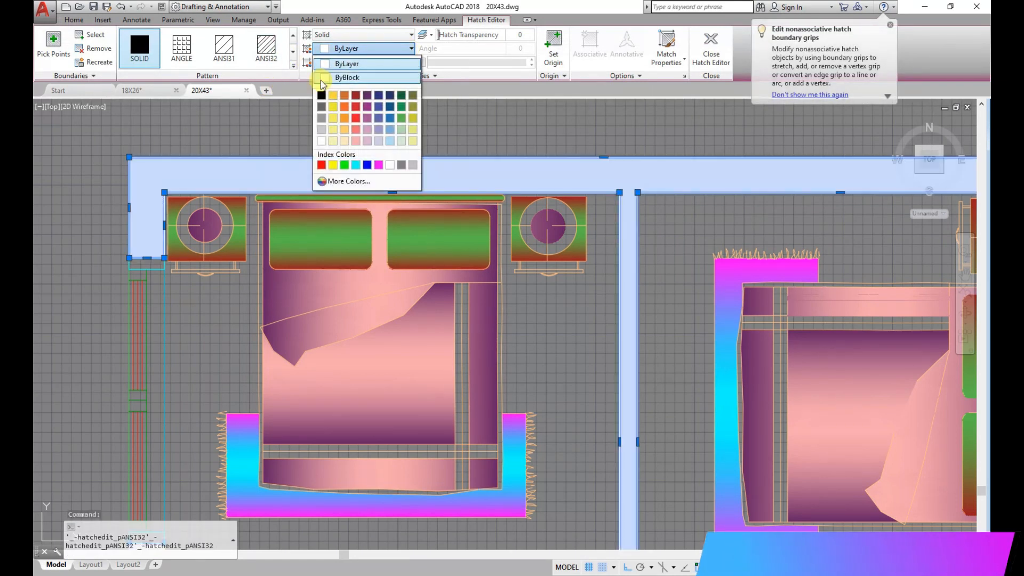
click(321, 95)
key(Escape)
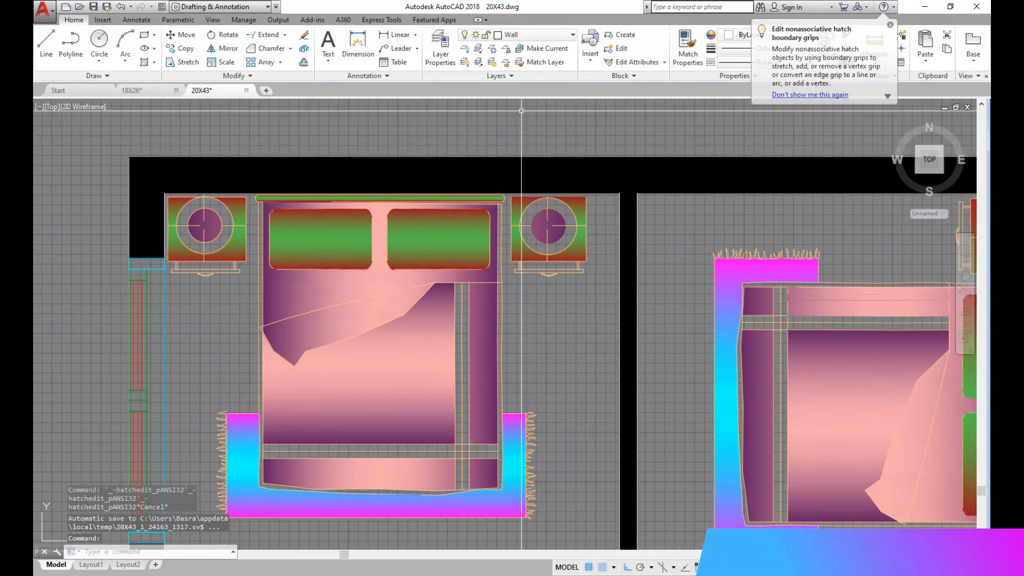
Match the black wall hatch properties onto all remaining white walls of the westernmost plan
click(686, 44)
click(200, 181)
scroll(202, 184, down, 3)
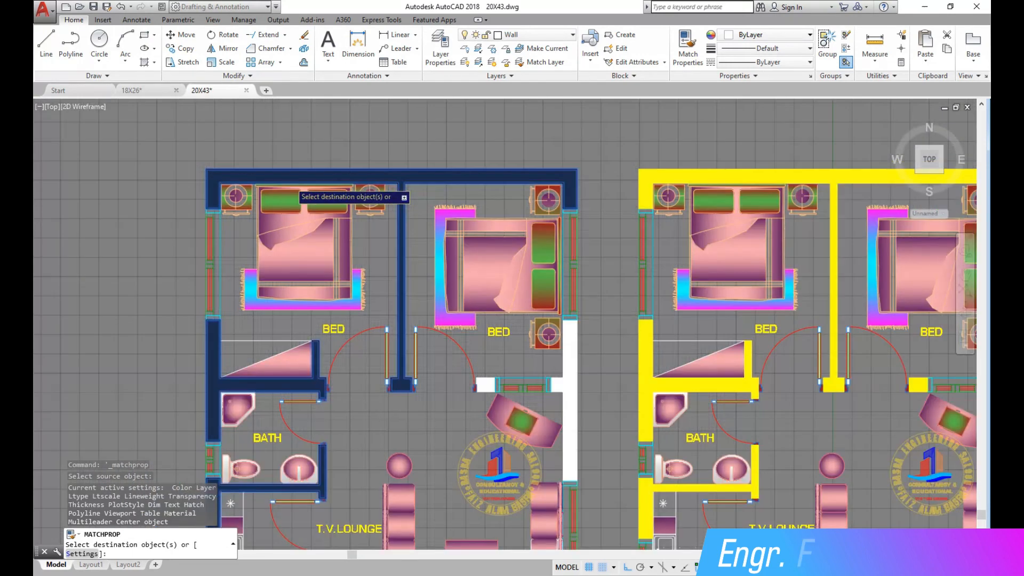
scroll(291, 183, down, 2)
scroll(264, 506, up, 6)
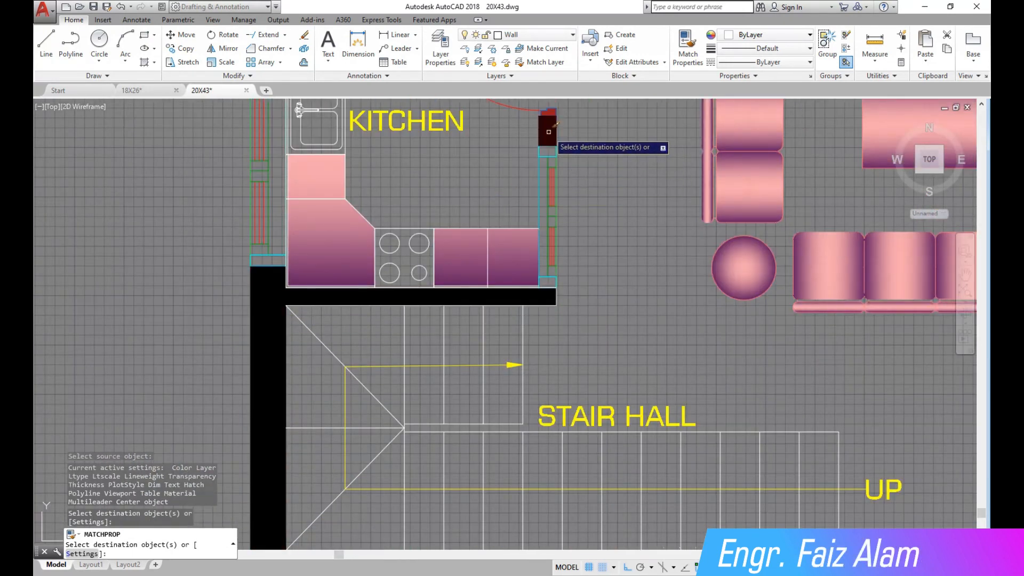
scroll(419, 199, down, 3)
scroll(431, 237, up, 5)
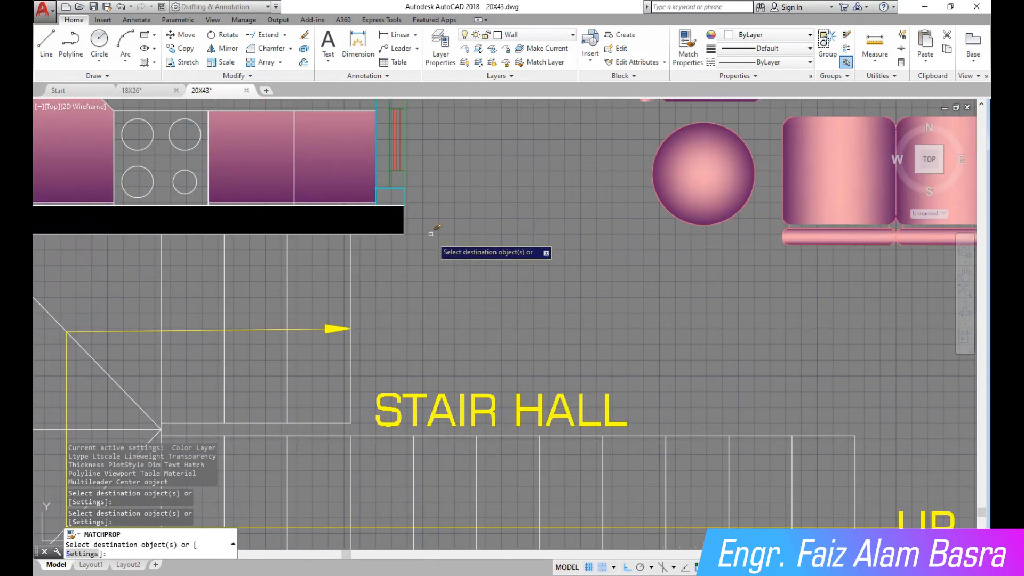
scroll(432, 237, down, 6)
key(Escape)
scroll(257, 225, down, 4)
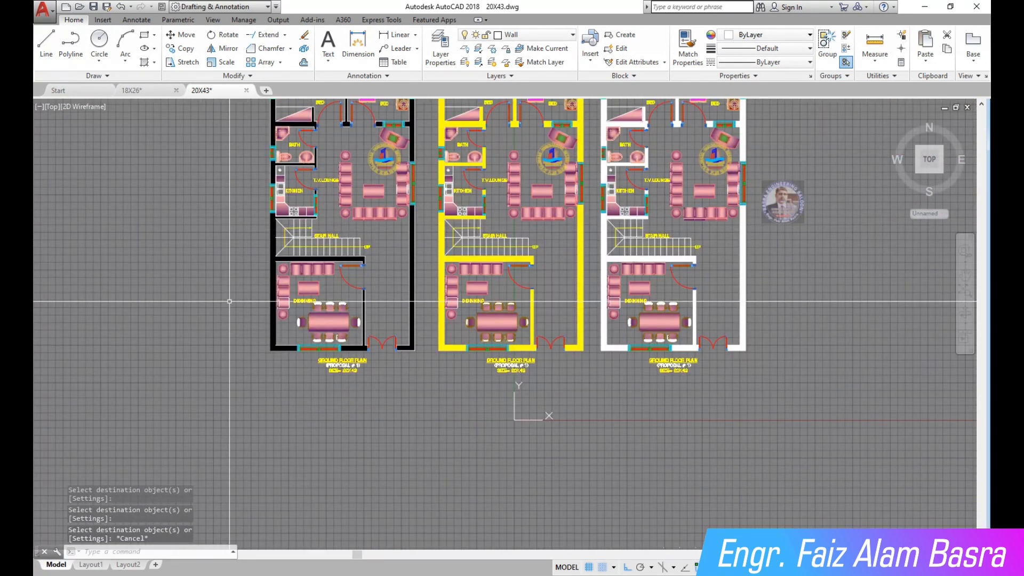
scroll(239, 368, down, 3)
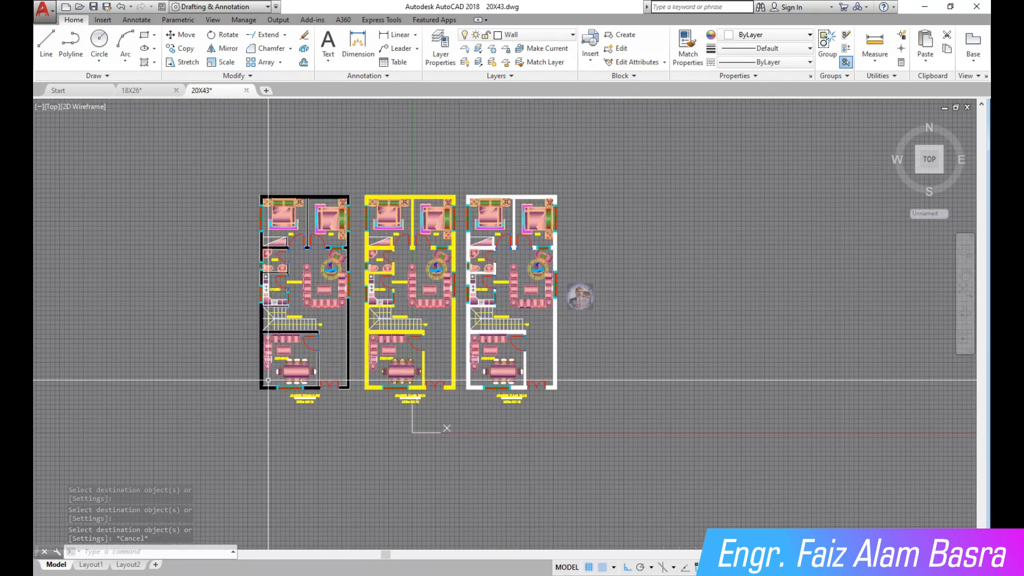
Copy the row of three plans straight up by about 48'-8" to form a second row above the originals
scroll(347, 210, up, 3)
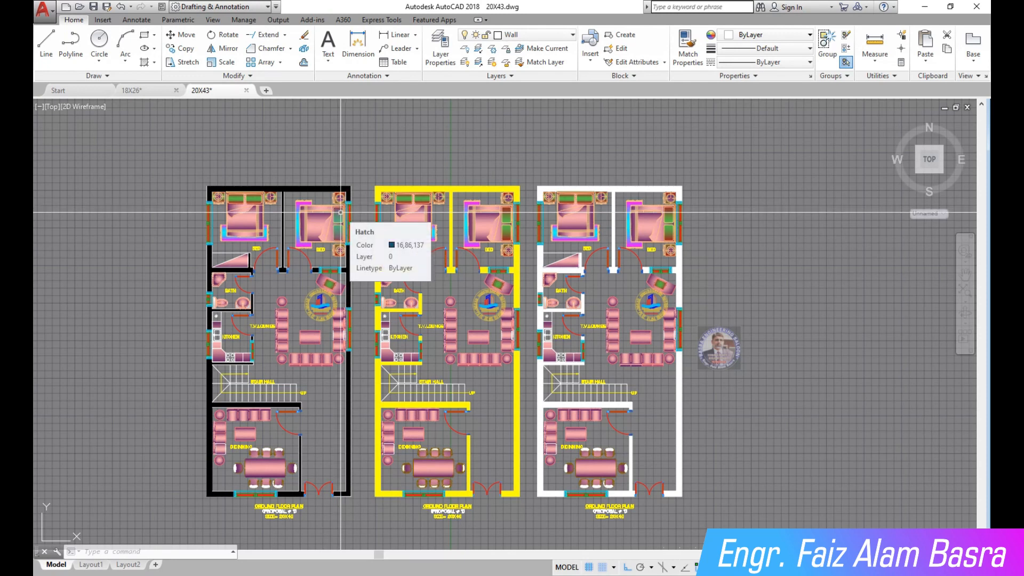
click(185, 49)
scroll(264, 217, down, 2)
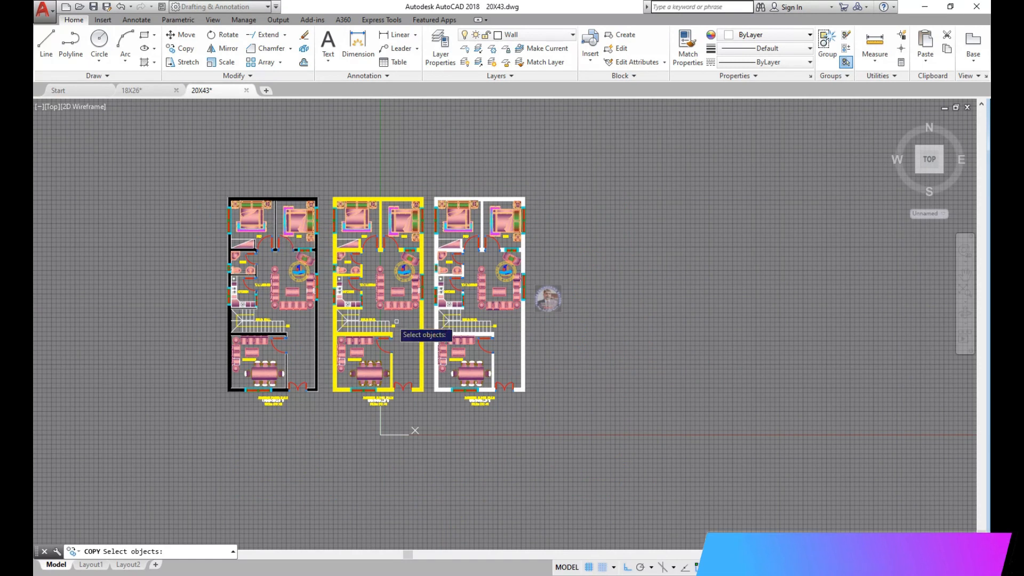
click(531, 403)
click(210, 174)
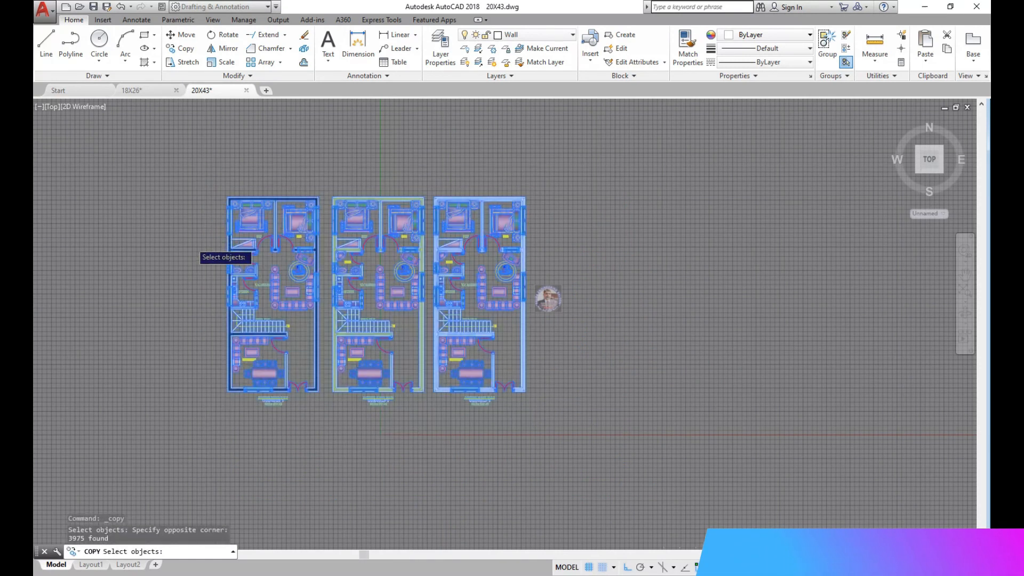
scroll(209, 346, up, 4)
scroll(209, 346, down, 3)
key(Return)
click(207, 400)
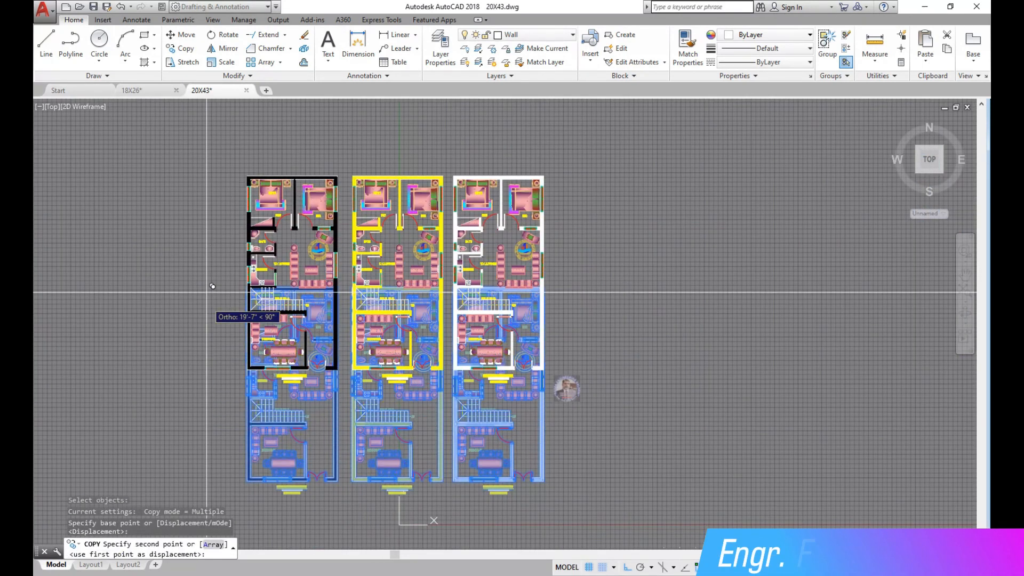
click(208, 181)
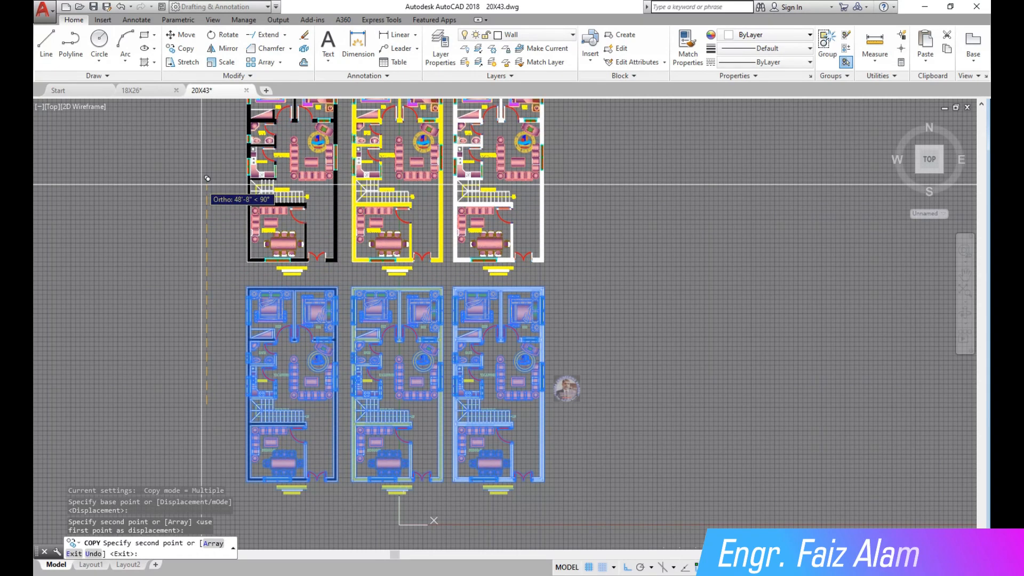
key(Escape)
scroll(306, 384, up, 4)
scroll(266, 371, down, 2)
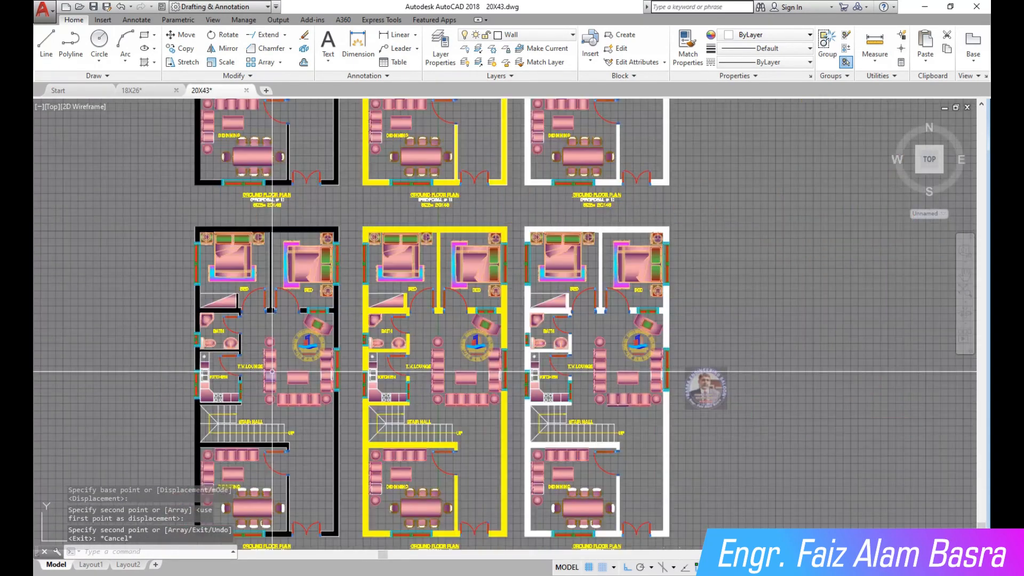
scroll(570, 417, down, 6)
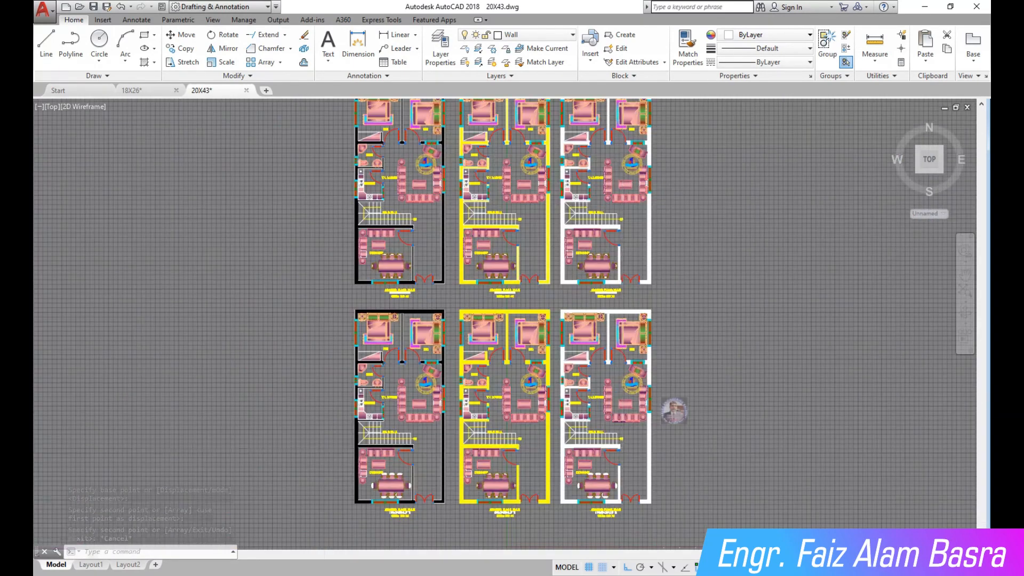
scroll(542, 268, up, 4)
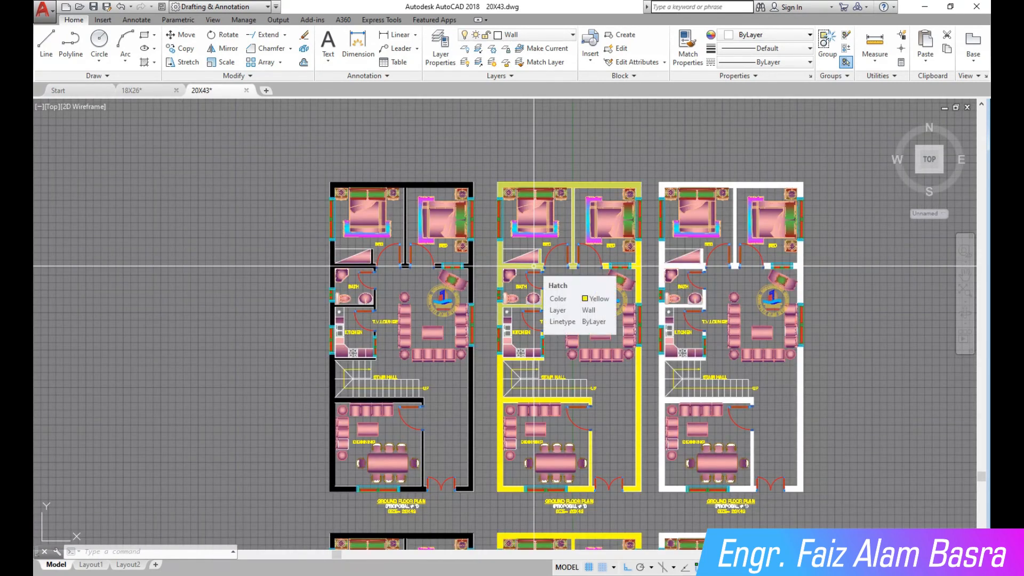
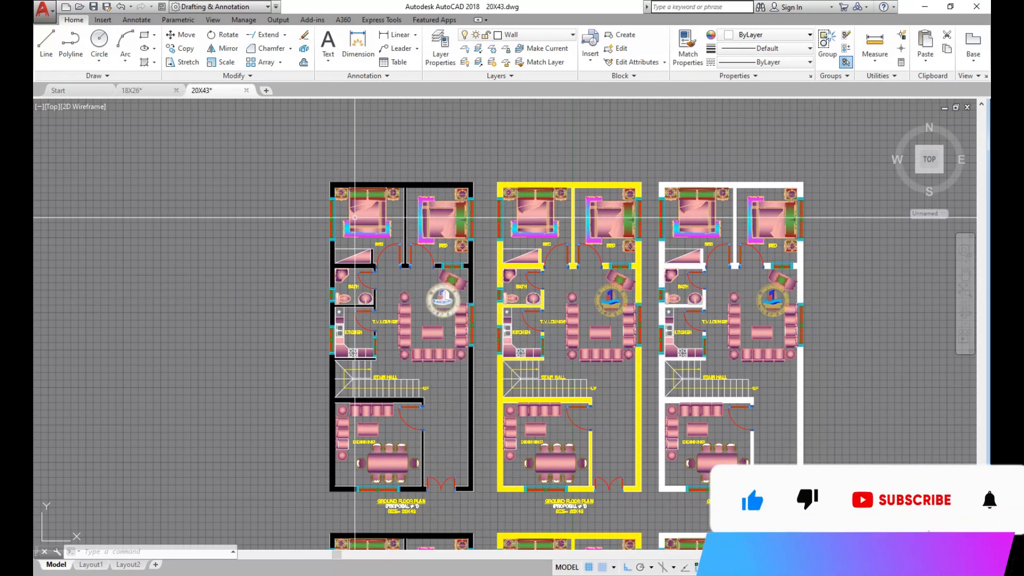
Draw a rectangle around the outer wall corners of the black-walled plan in the upper row
click(145, 36)
scroll(320, 216, up, 4)
click(357, 130)
scroll(360, 130, down, 4)
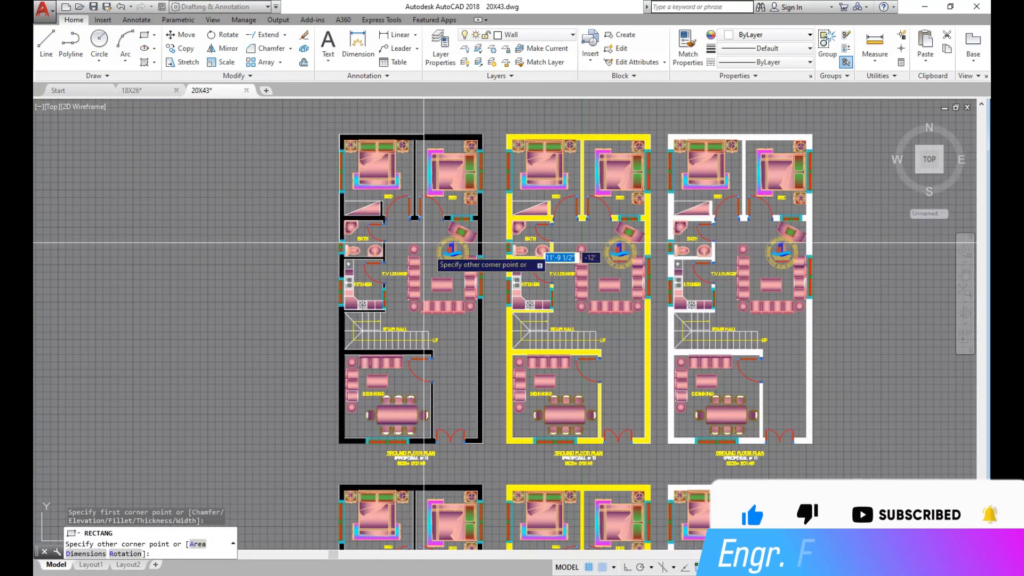
scroll(458, 431, up, 5)
click(460, 436)
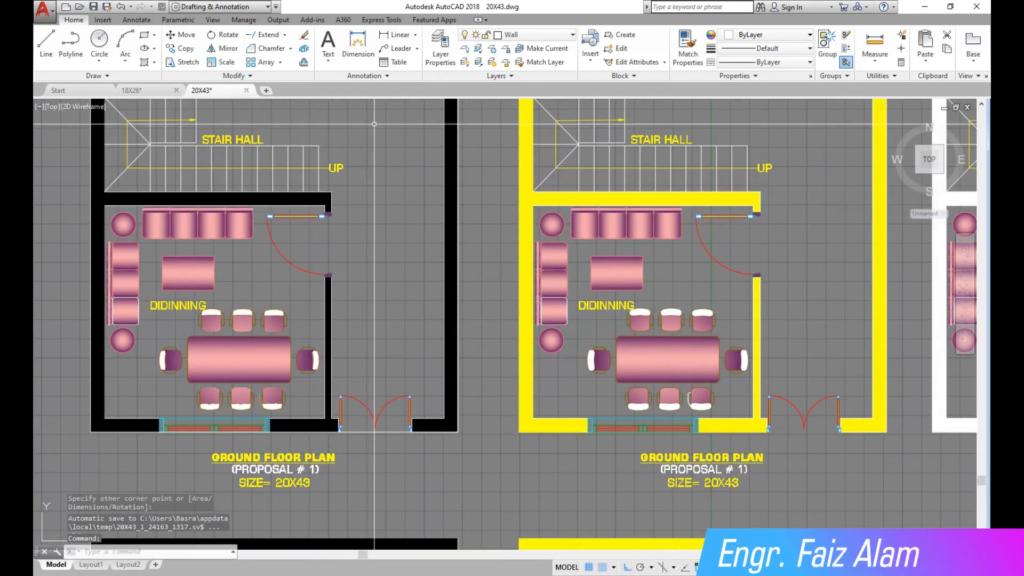
Move the outline rectangle out of the black-walled plan into the empty space west of it
click(184, 35)
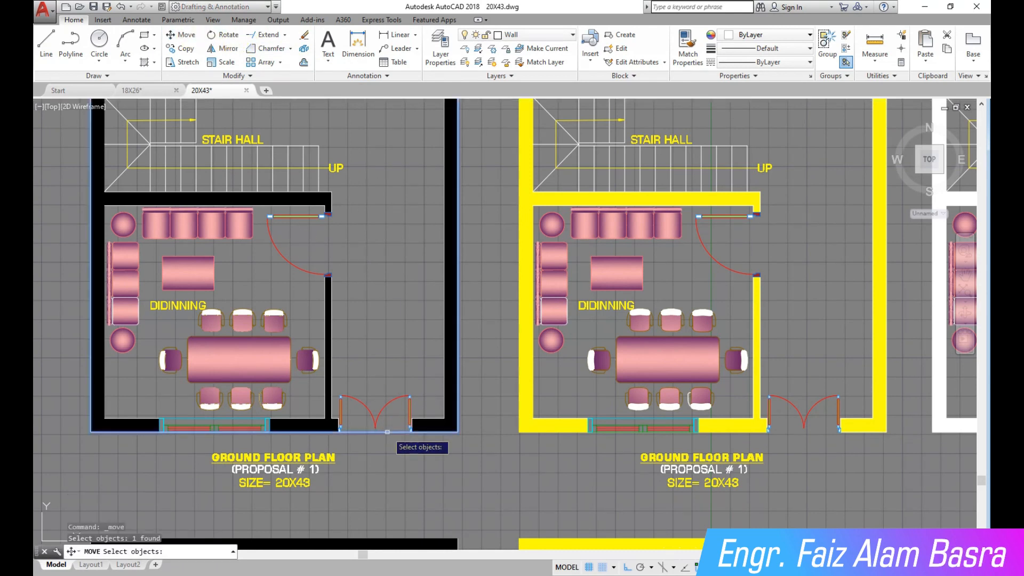
scroll(489, 430, down, 4)
key(Return)
click(534, 437)
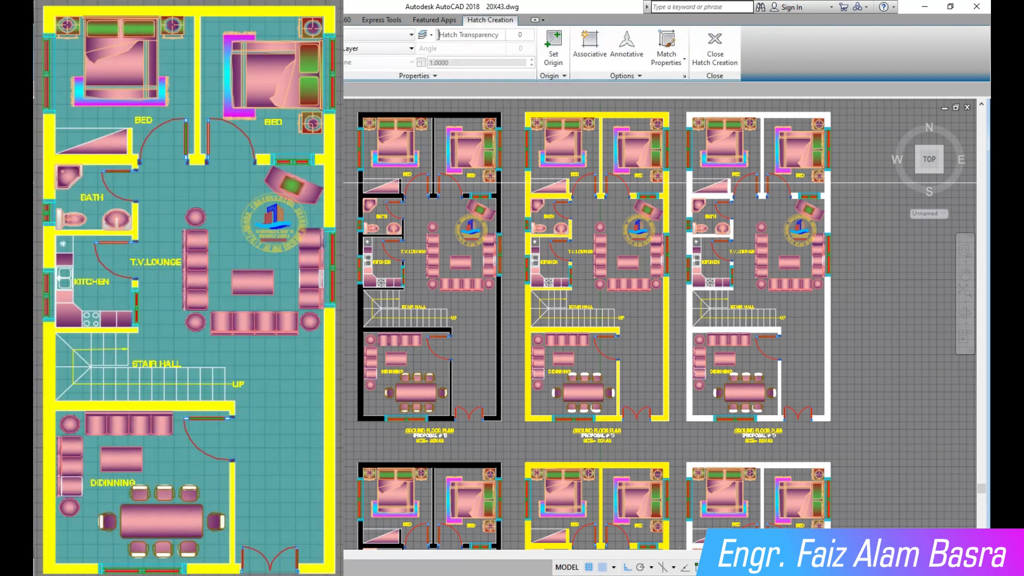
Fill the separate rectangle with a solid hatch and set the hatch colour to dark green 19,103,52
key(Escape)
click(599, 190)
click(410, 49)
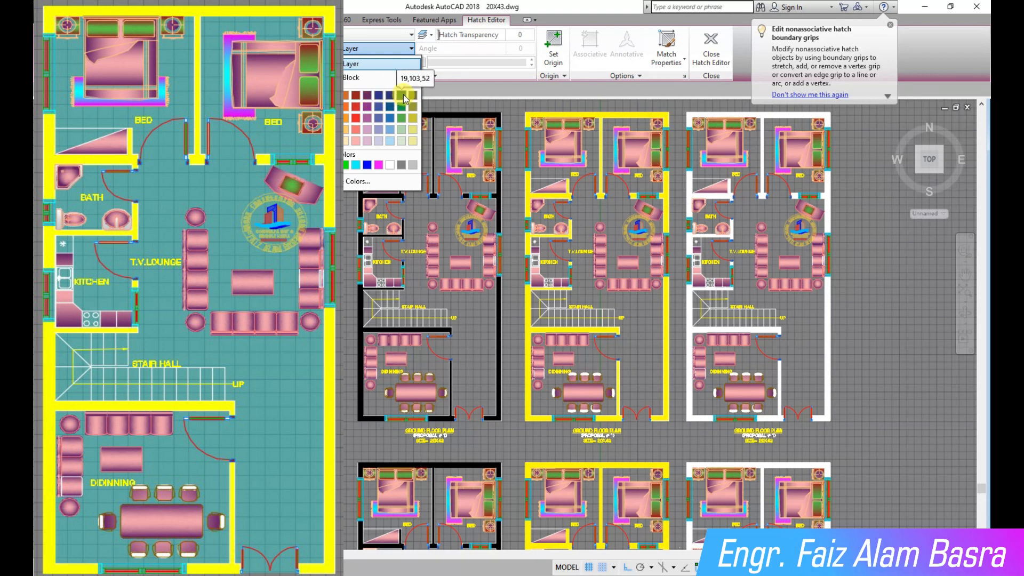
click(404, 98)
key(Escape)
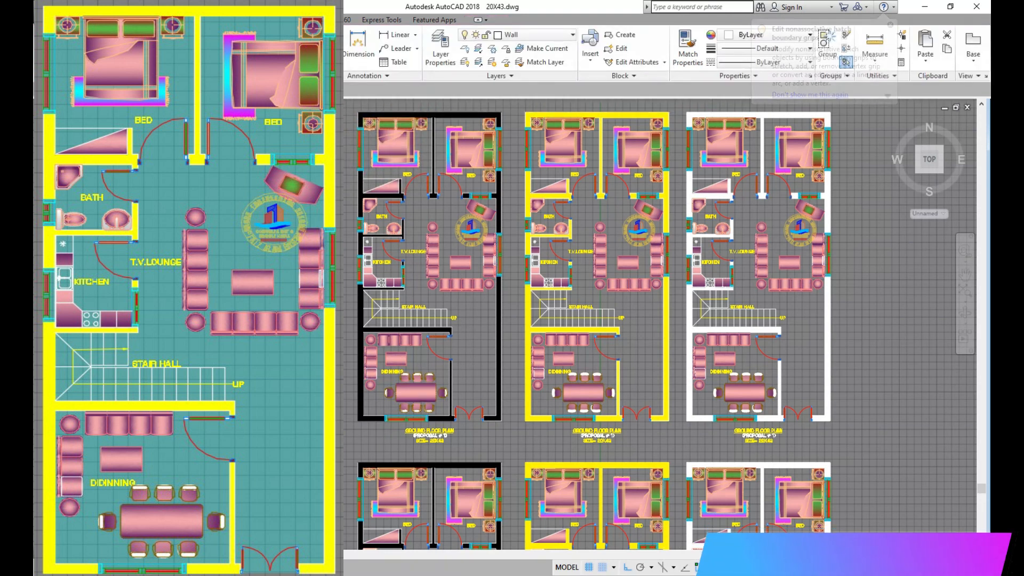
Copy the green hatched rectangle onto the black-, yellow- and white-walled plans of the upper row, aligned to their outer corners
click(245, 420)
scroll(540, 436, up, 6)
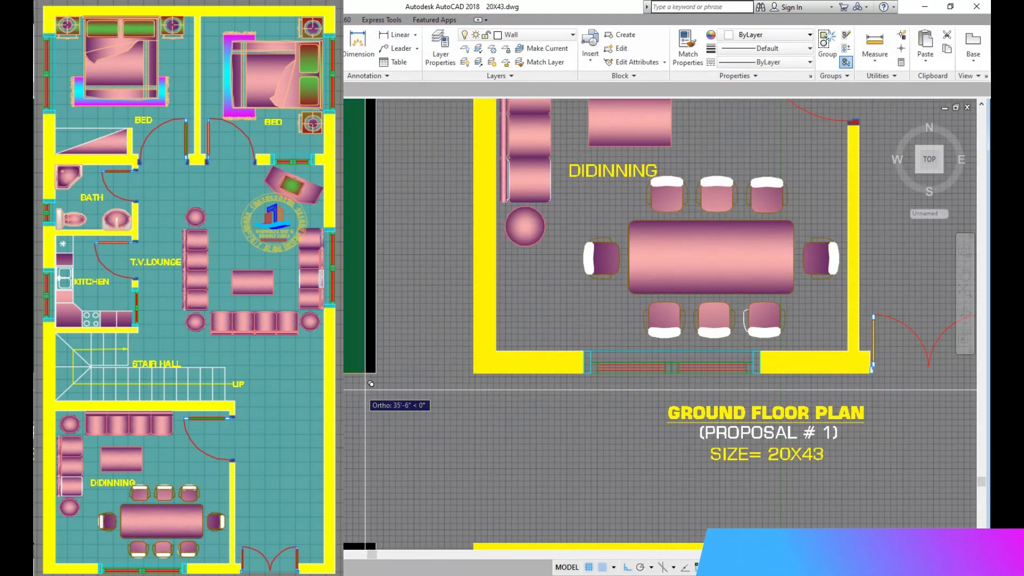
scroll(382, 367, down, 5)
scroll(579, 378, up, 5)
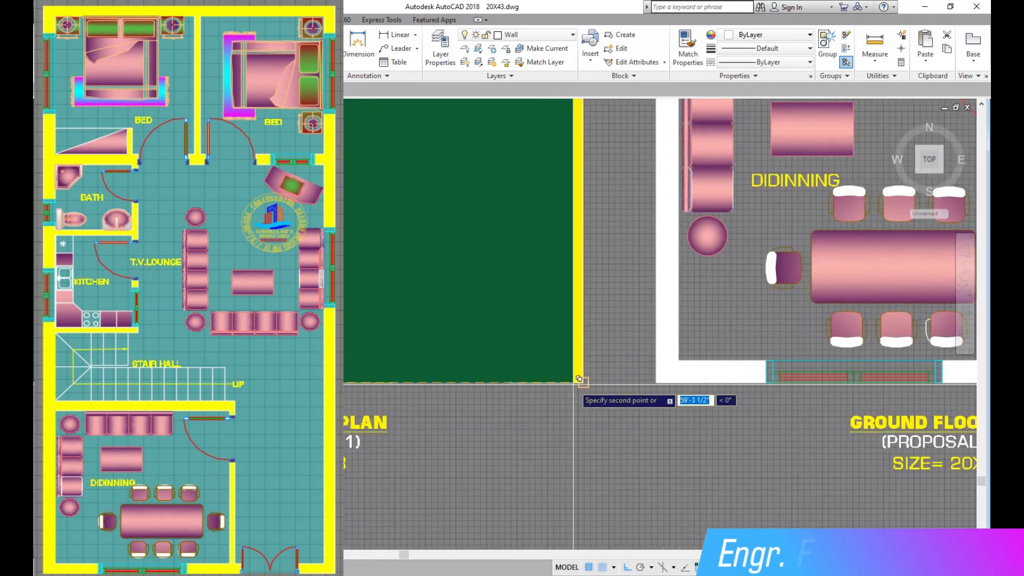
scroll(589, 377, down, 5)
scroll(573, 384, up, 5)
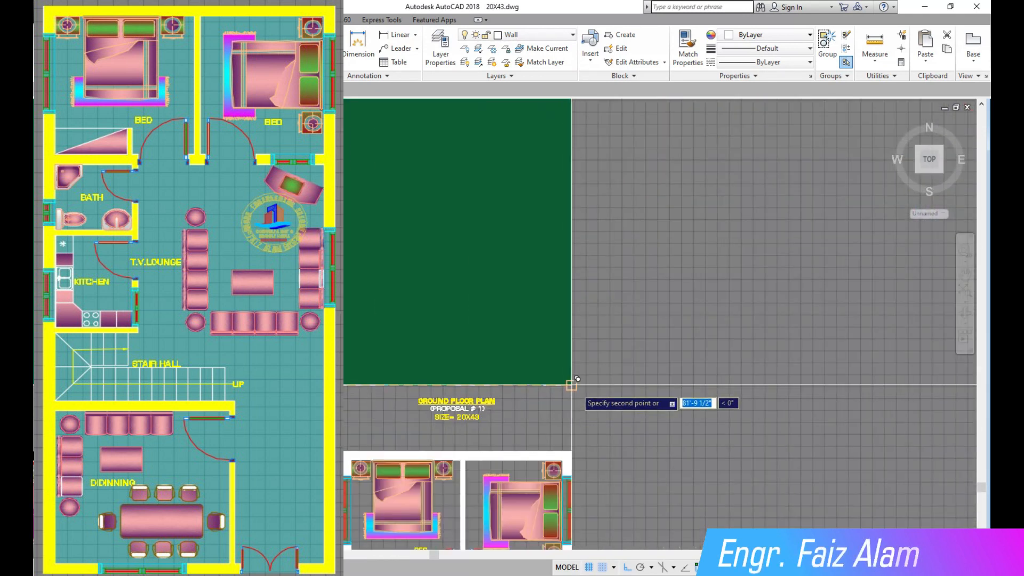
click(580, 385)
scroll(512, 373, down, 5)
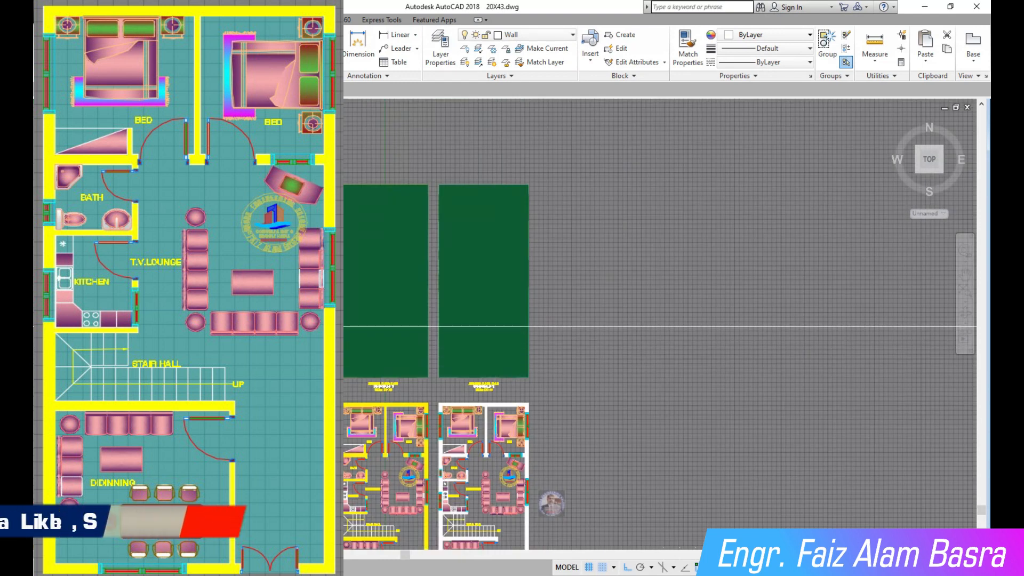
Send the green floor hatches of the upper plans behind the walls, furniture and labels
click(384, 326)
click(476, 330)
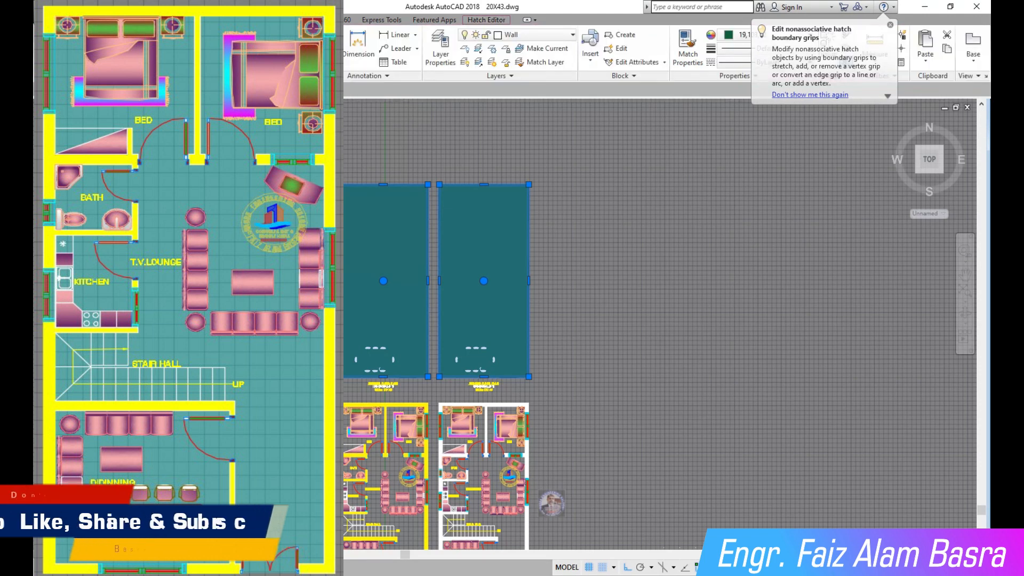
click(273, 102)
click(309, 144)
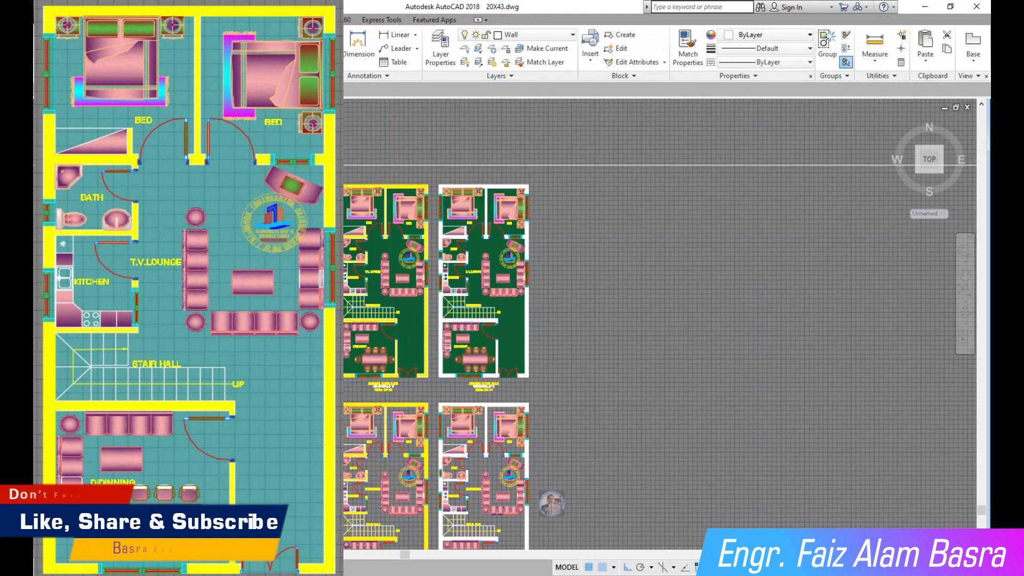
Change the floor hatch of the upper white-walled plan to black 0,0,0
scroll(371, 338, up, 6)
scroll(389, 355, down, 3)
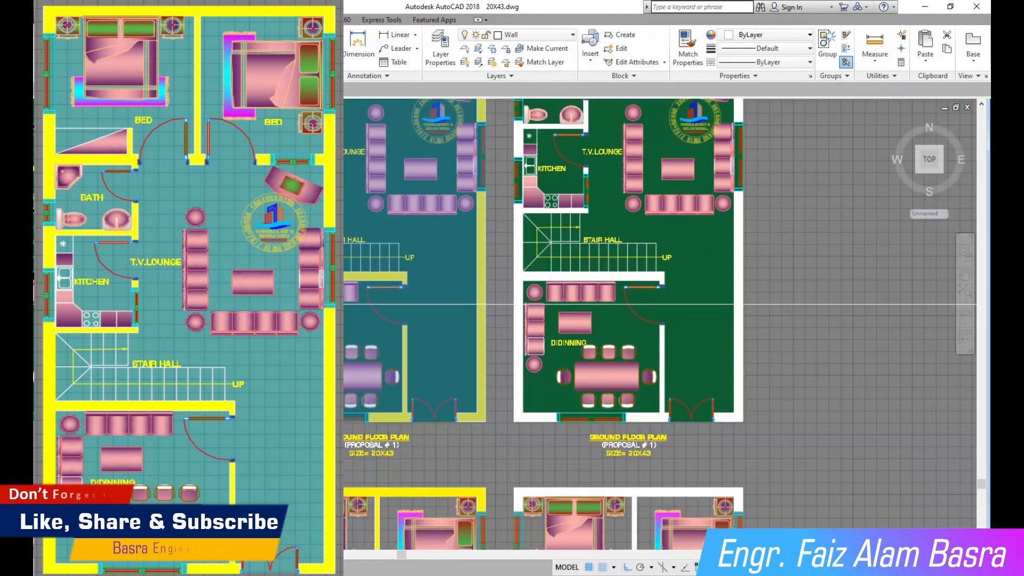
scroll(389, 320, down, 1)
scroll(327, 411, down, 2)
scroll(271, 293, up, 4)
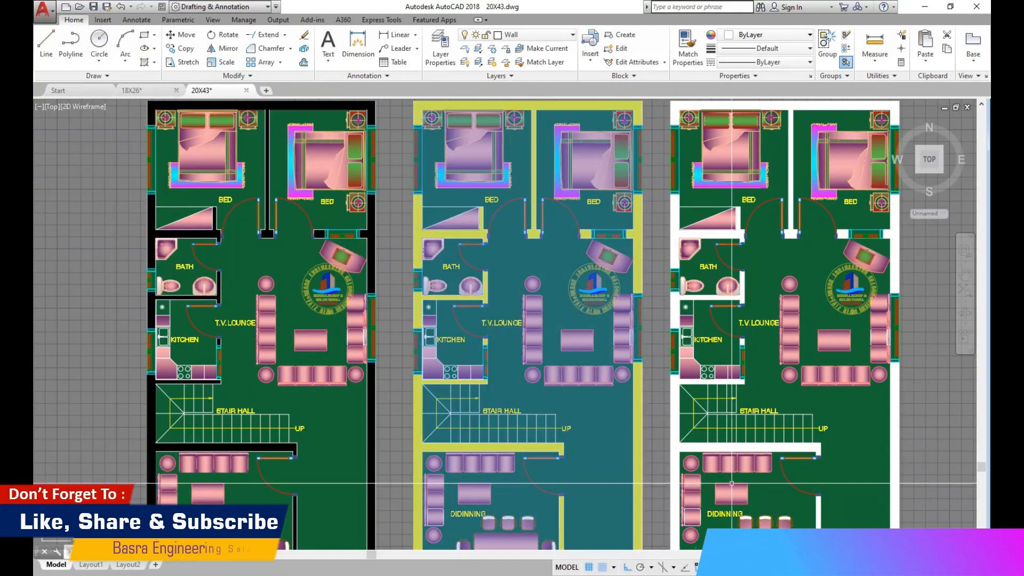
click(848, 419)
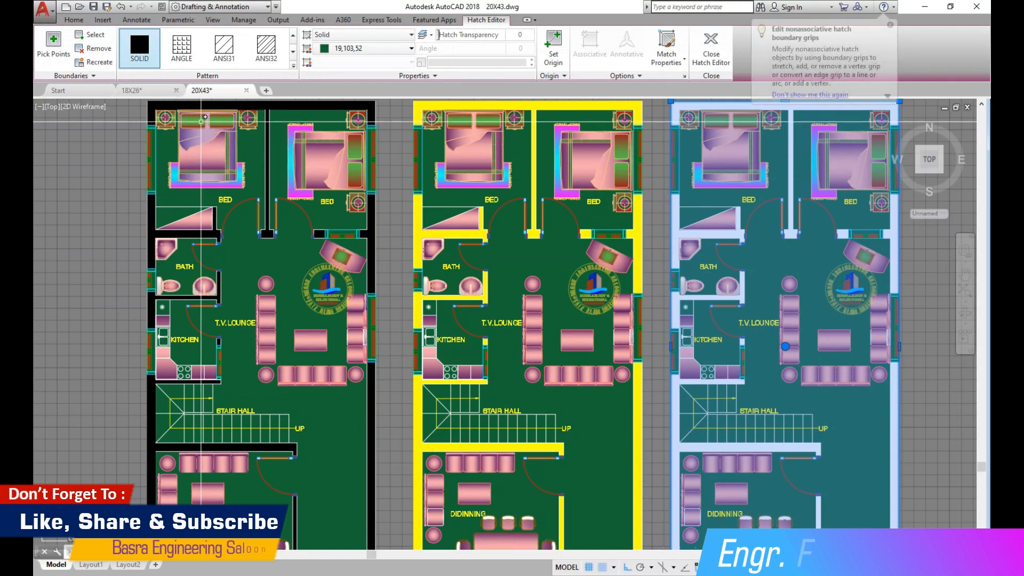
click(412, 49)
click(323, 95)
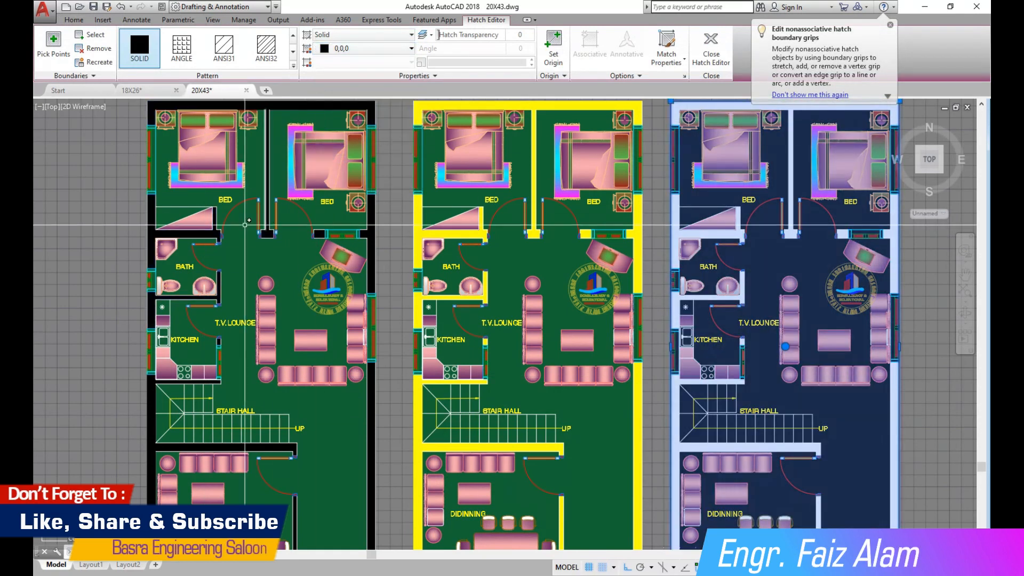
key(Escape)
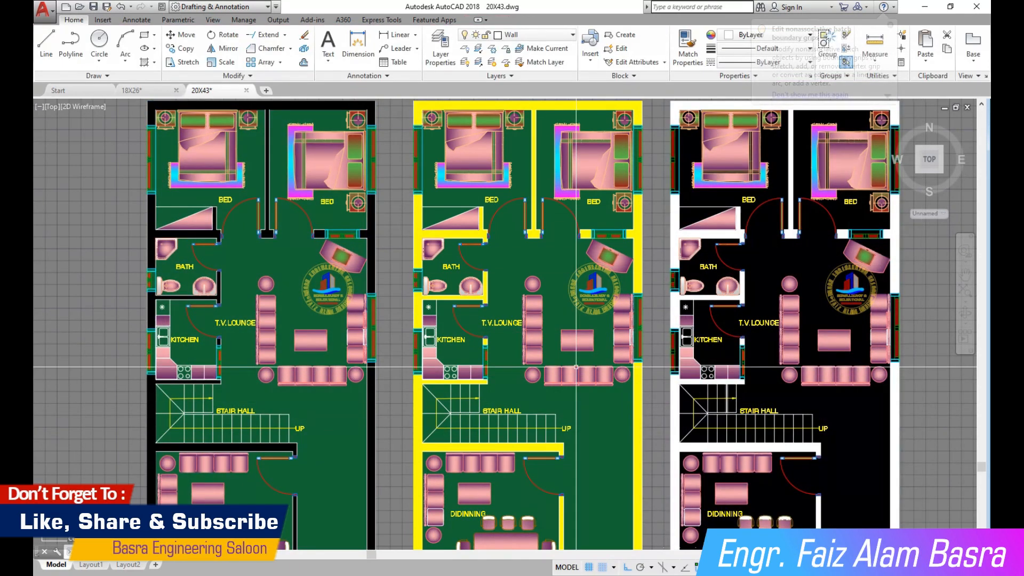
Change the floor hatch of the upper black-walled plan to purple
scroll(266, 321, down, 2)
scroll(568, 273, up, 2)
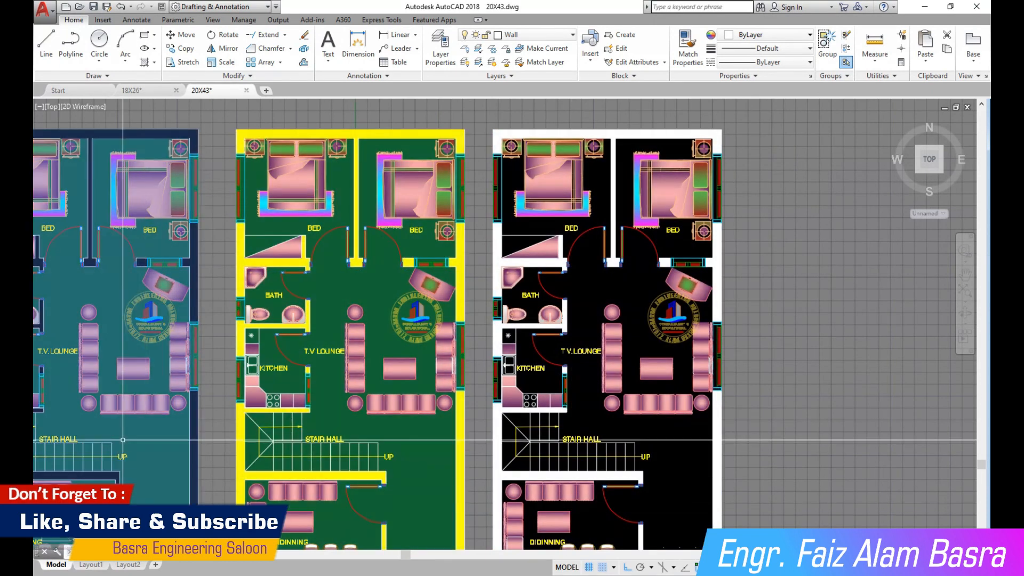
click(125, 444)
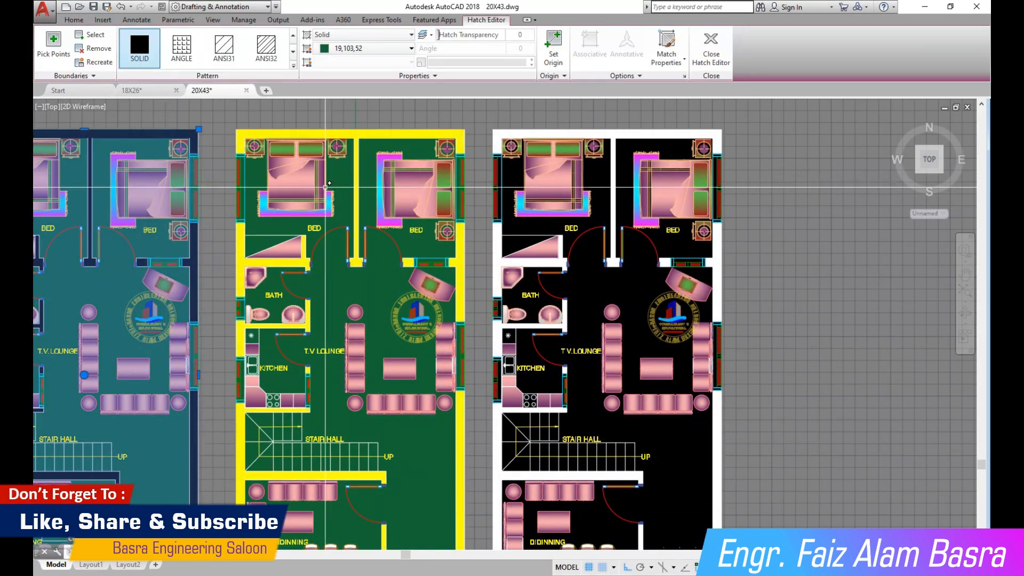
click(411, 49)
click(368, 98)
key(Escape)
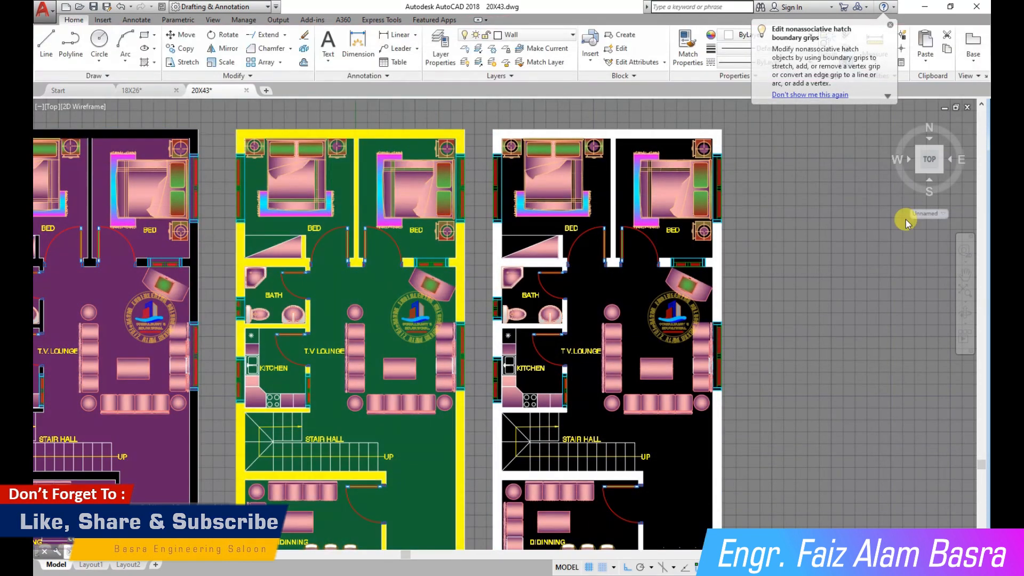
Delete the leftover green hatched rectangle west of the upper row of plans
click(965, 274)
mouse_move(772, 252)
mouse_down()
mouse_move(915, 241)
mouse_move(929, 225)
mouse_up()
scroll(506, 259, down, 5)
right_click(313, 241)
click(335, 247)
click(320, 430)
click(137, 201)
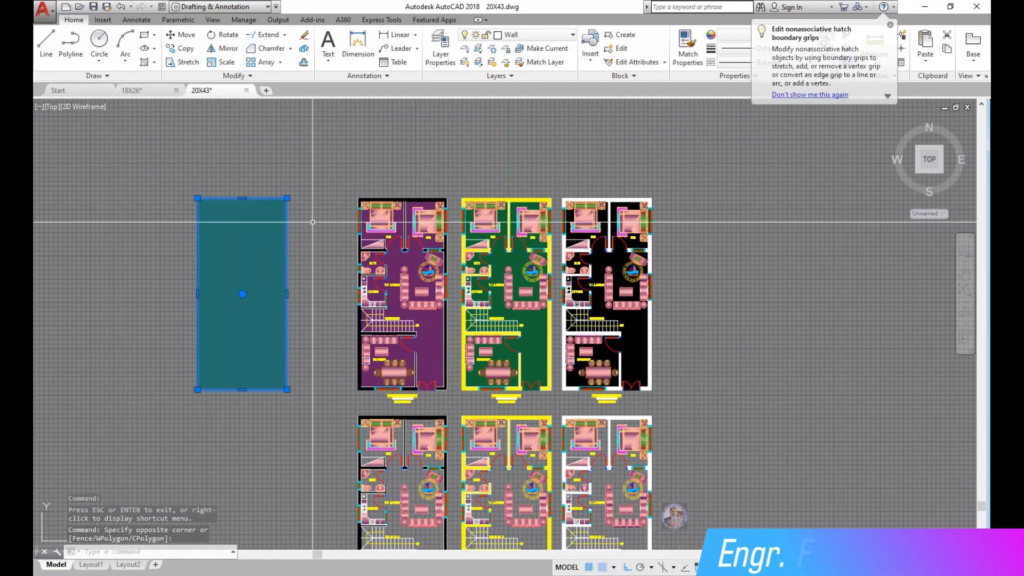
key(Delete)
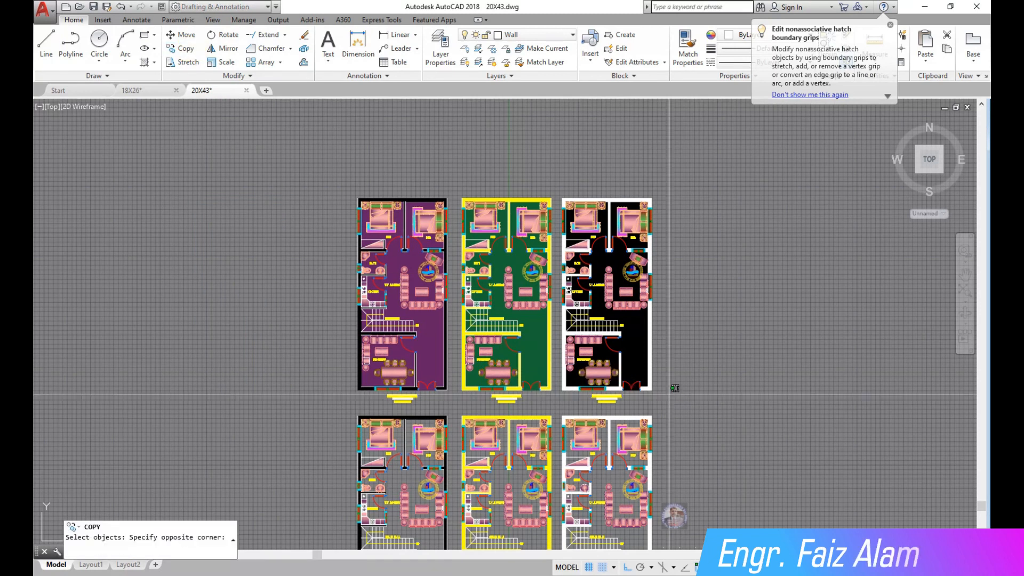
Copy the three floor-filled plans straight up by about 43'-8" to form a third row
click(315, 186)
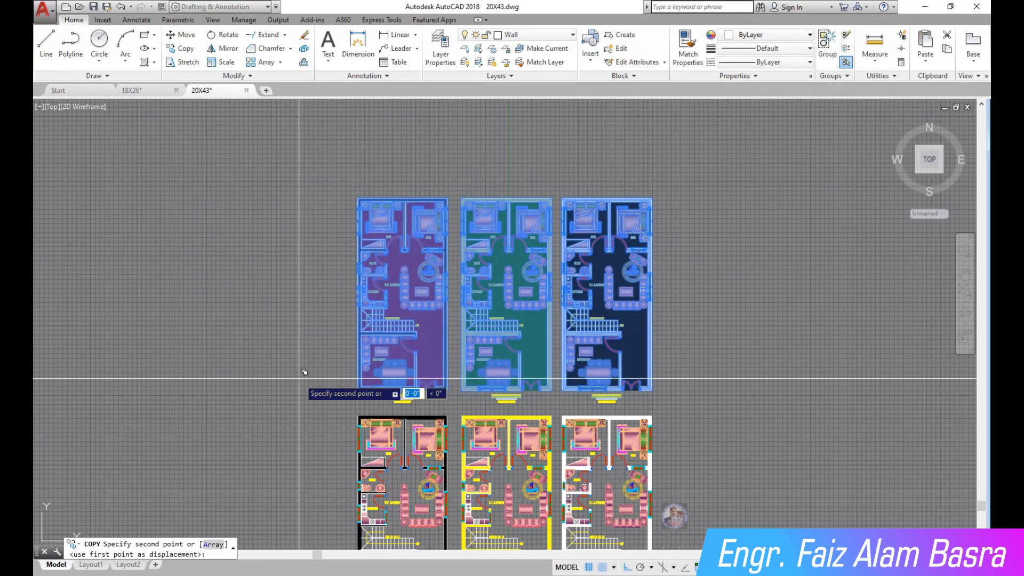
click(290, 181)
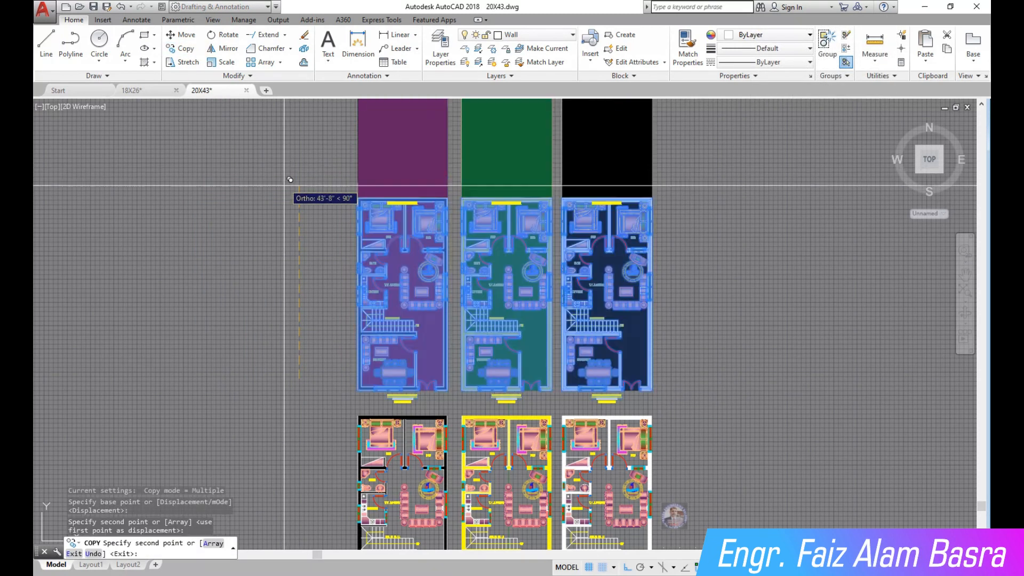
key(Escape)
scroll(315, 279, up, 2)
scroll(280, 312, down, 2)
scroll(256, 319, down, 2)
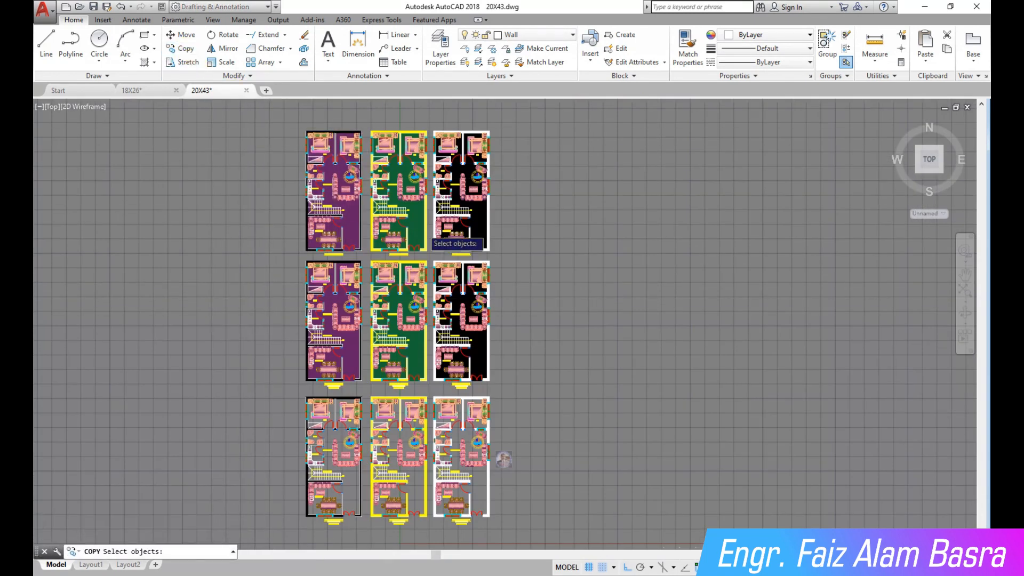
Copy the small colour-filled reference plan with Ortho off to the open space west of the upper row of plans
scroll(480, 229, down, 4)
scroll(313, 338, up, 4)
click(320, 381)
click(235, 278)
key(Return)
click(274, 347)
key(F8)
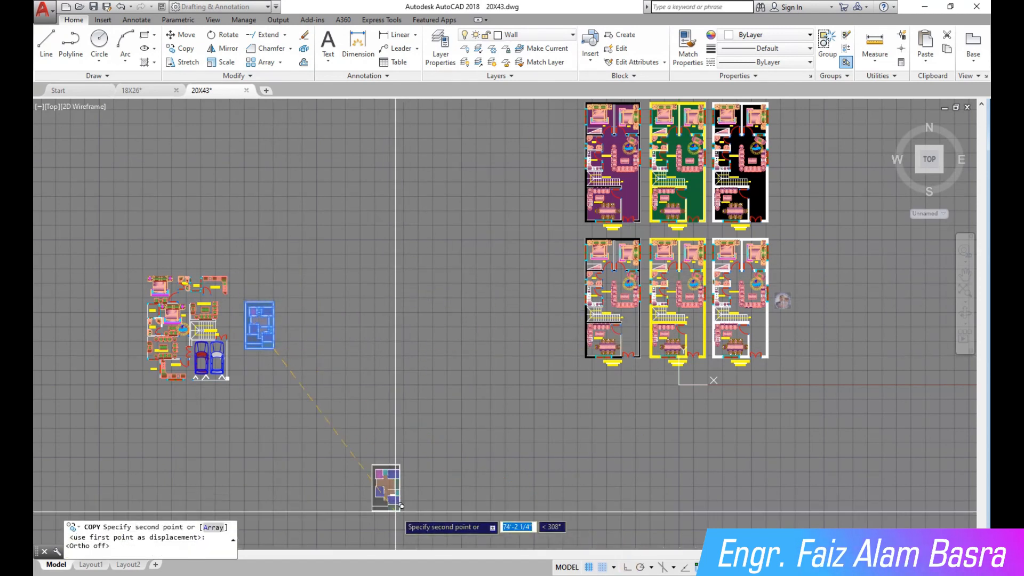
scroll(411, 347, up, 5)
key(Escape)
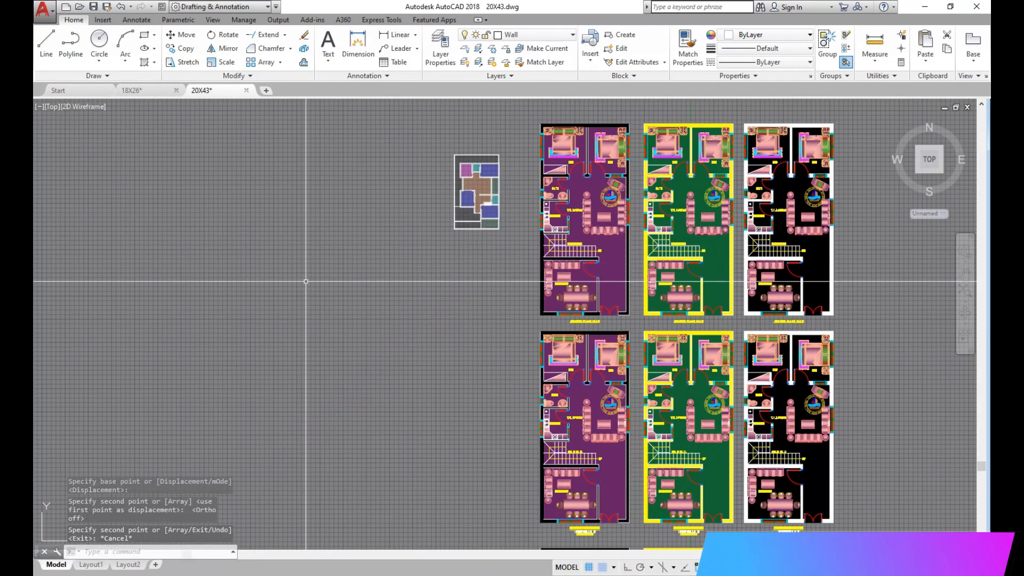
Match the floor hatch of the top-row white-walled plan to the transparent blue hatch of the small reference plan
scroll(240, 266, down, 2)
scroll(298, 249, up, 5)
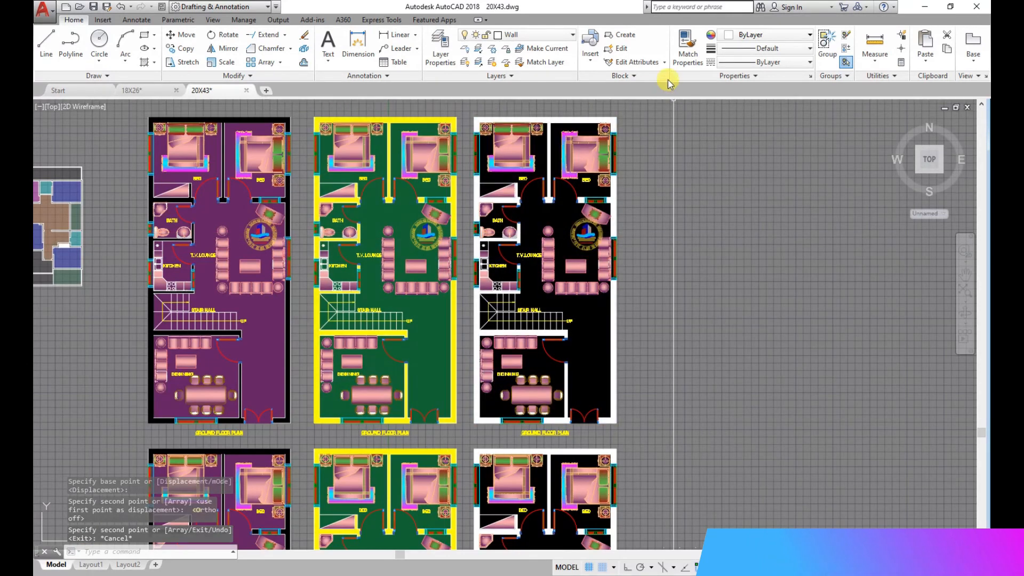
click(687, 52)
click(172, 220)
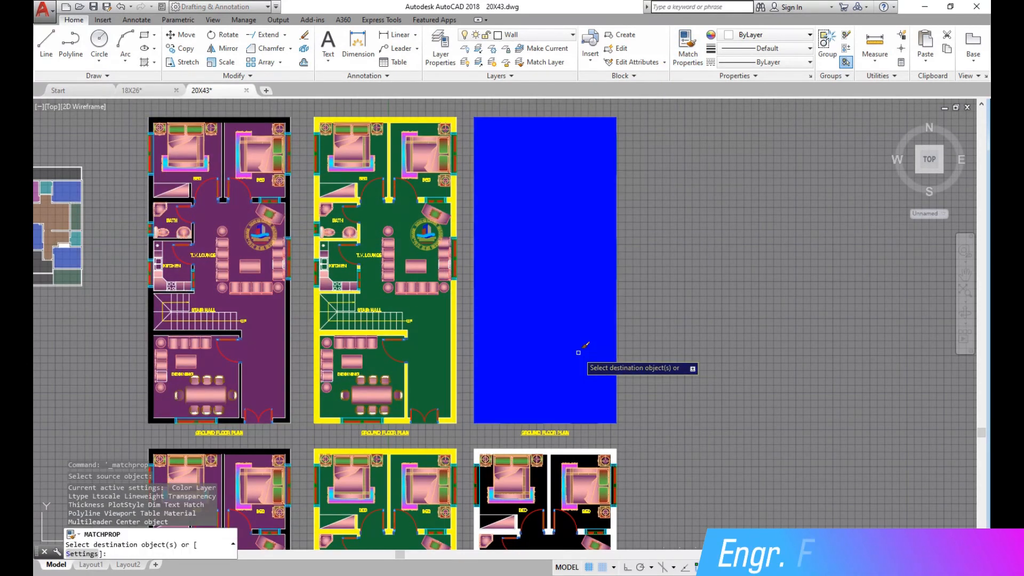
click(560, 370)
key(Escape)
Match the floor hatch of the top-row yellow-walled plan to the cyan hatch of the small reference plan
click(687, 43)
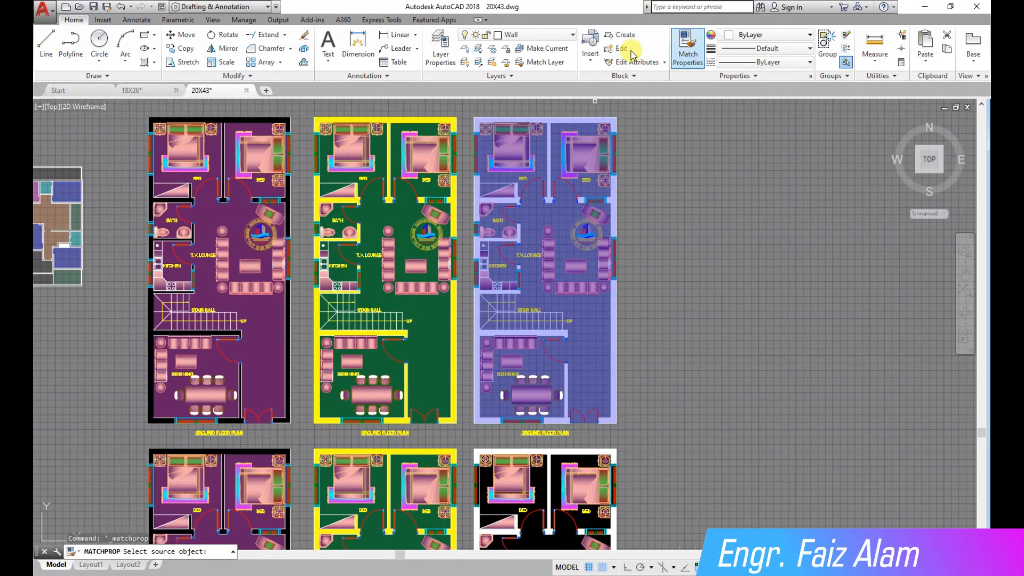
click(48, 183)
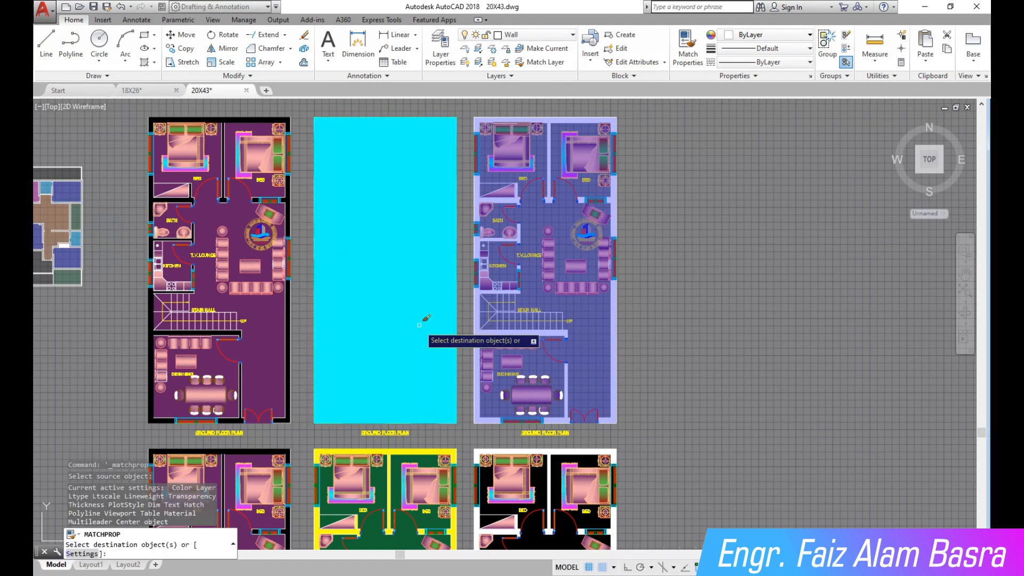
click(419, 325)
key(Escape)
Match the floor hatch of the top-row black-walled plan to the magenta hatch of the small reference plan
click(688, 44)
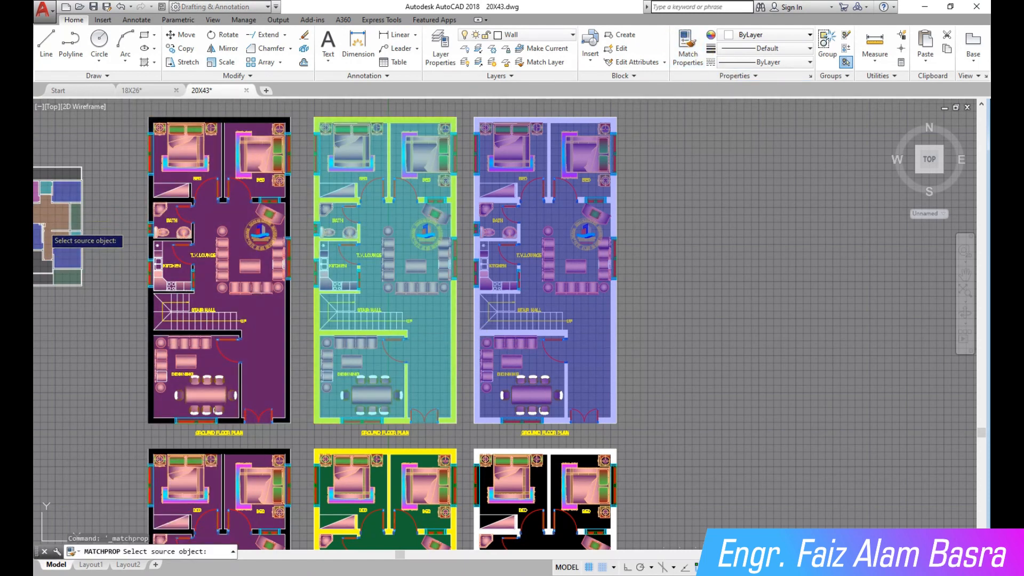
click(36, 198)
click(235, 368)
key(Escape)
Send the floor hatches of all three top-row plans to the back of the draw order
click(260, 372)
click(421, 369)
click(578, 374)
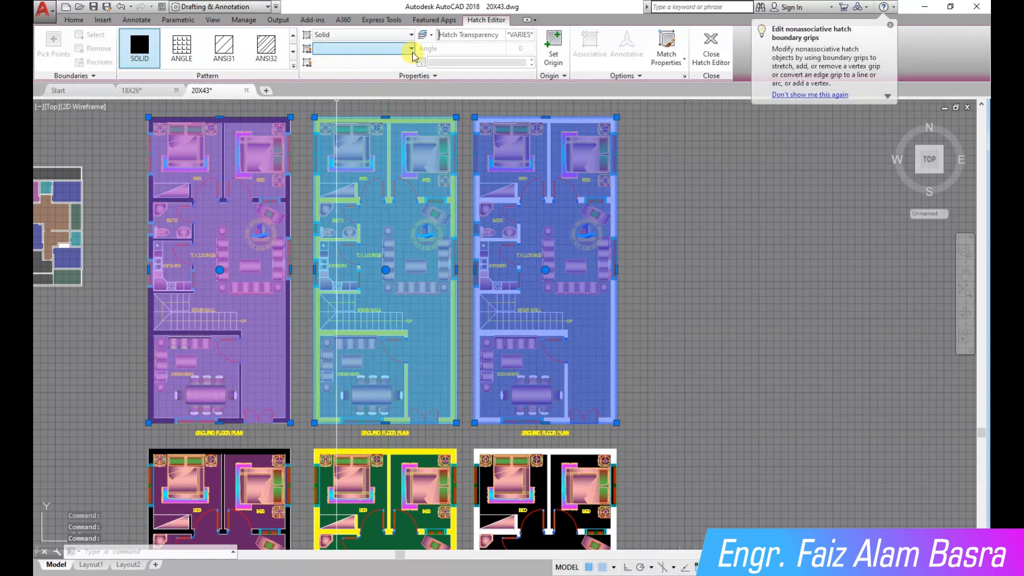
click(74, 19)
click(271, 79)
click(280, 97)
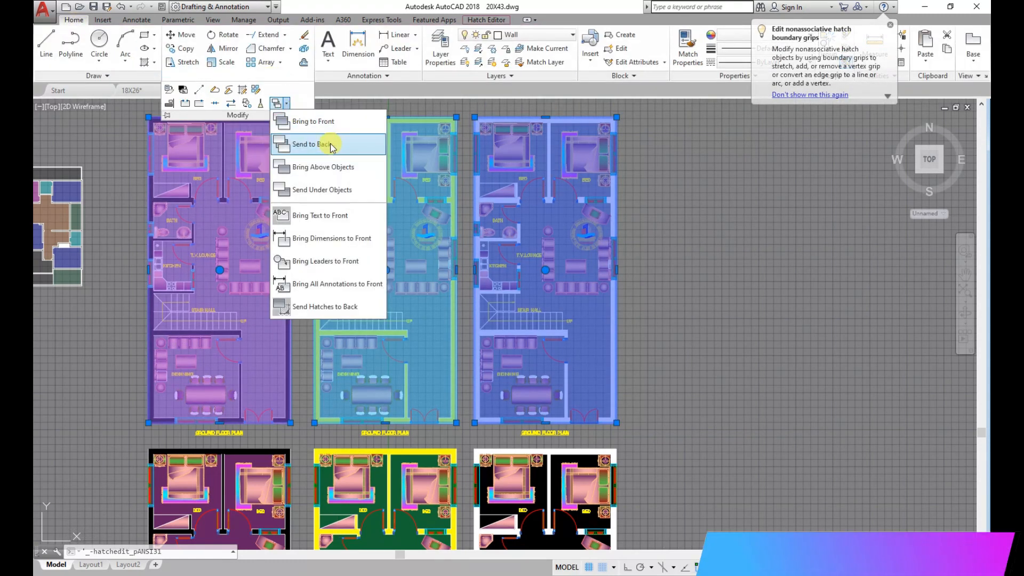
click(312, 141)
scroll(214, 181, up, 2)
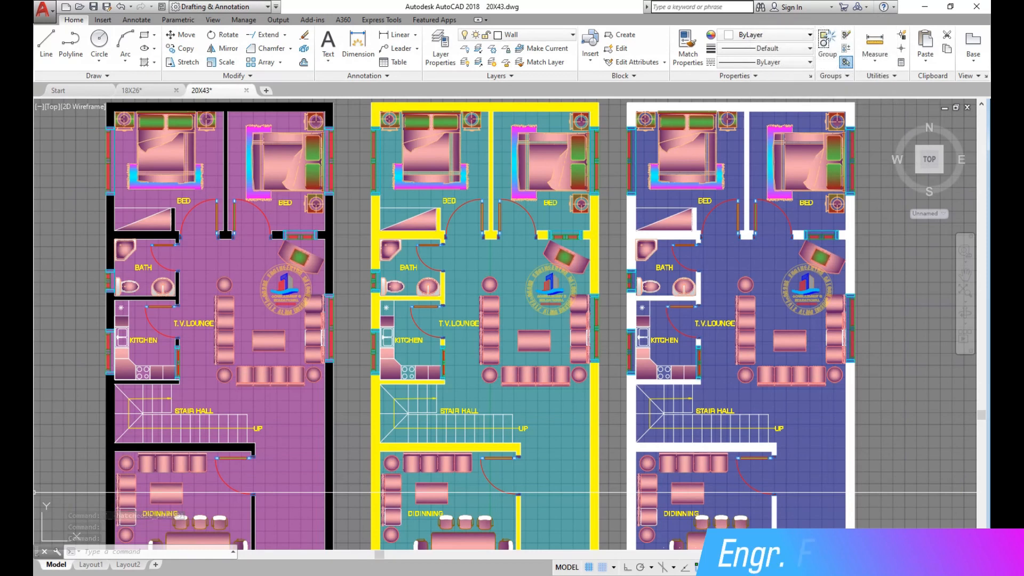
Copy the three transparent-filled top-row plans horizontally with Ortho on to the free space directly east of them
scroll(88, 277, down, 4)
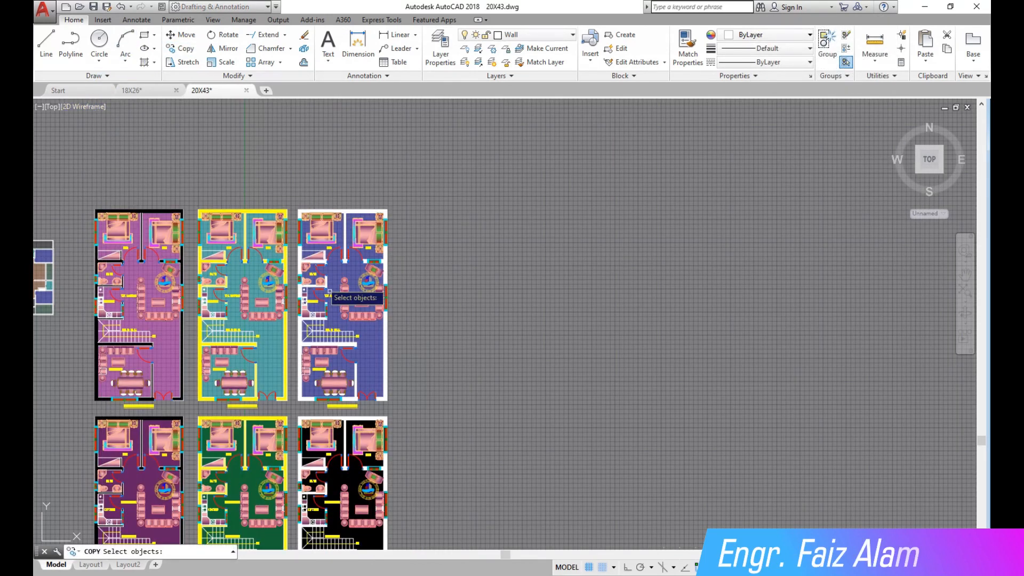
click(405, 409)
click(77, 177)
key(Return)
click(85, 157)
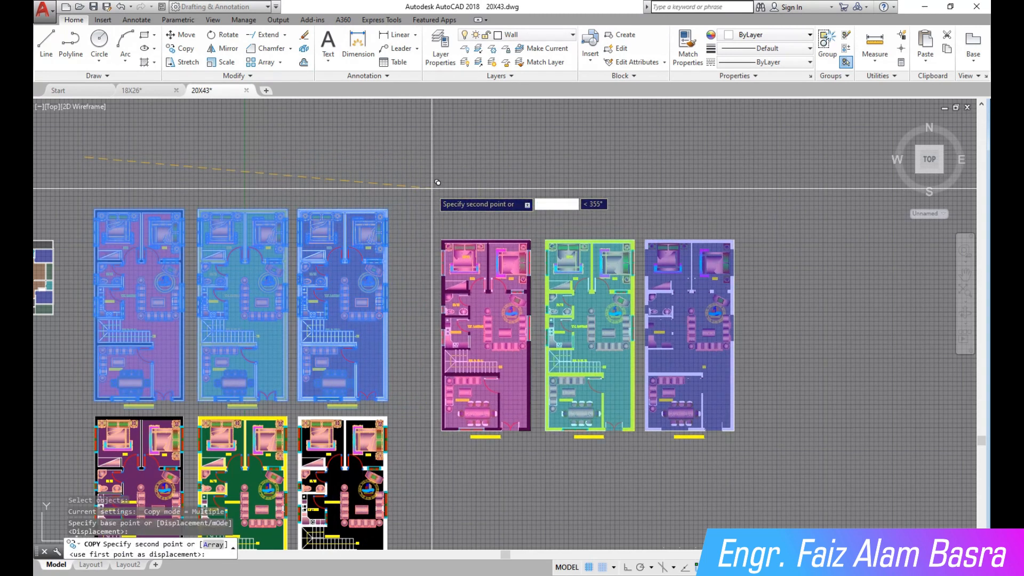
key(F8)
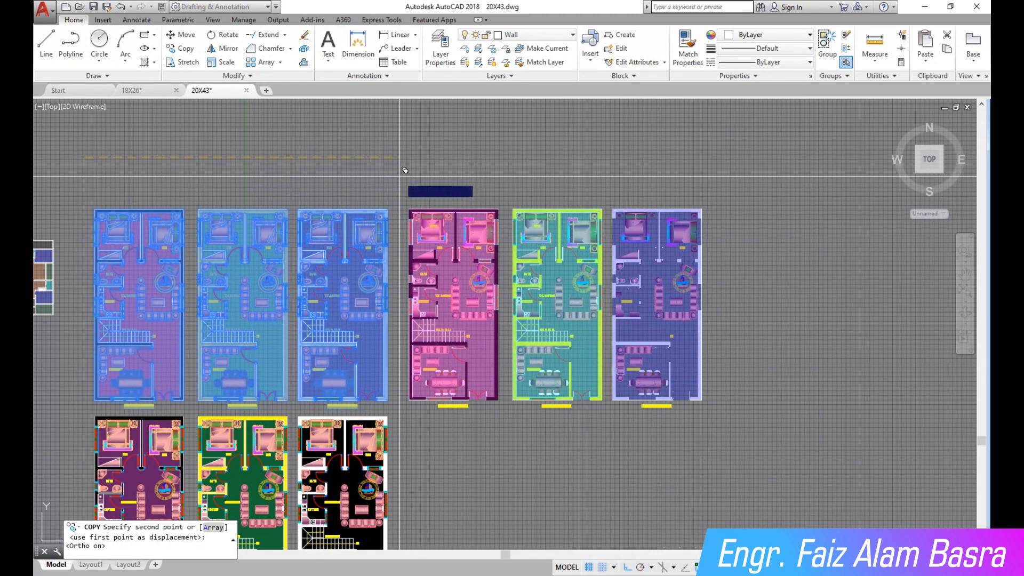
click(401, 169)
key(Escape)
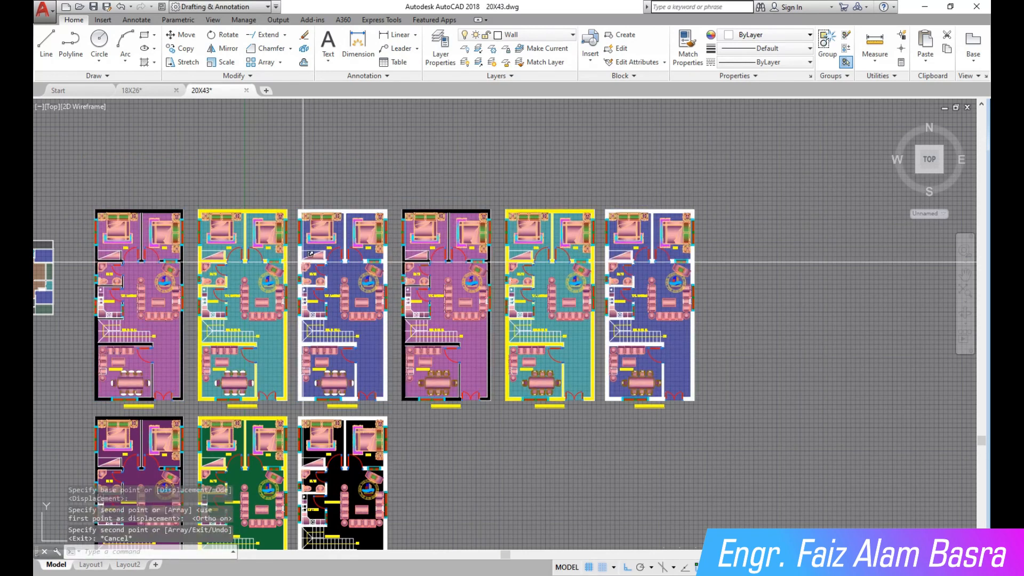
Change the floor hatch of the westernmost black-walled plan in the top row to yellow 248,215,49
scroll(595, 285, up, 4)
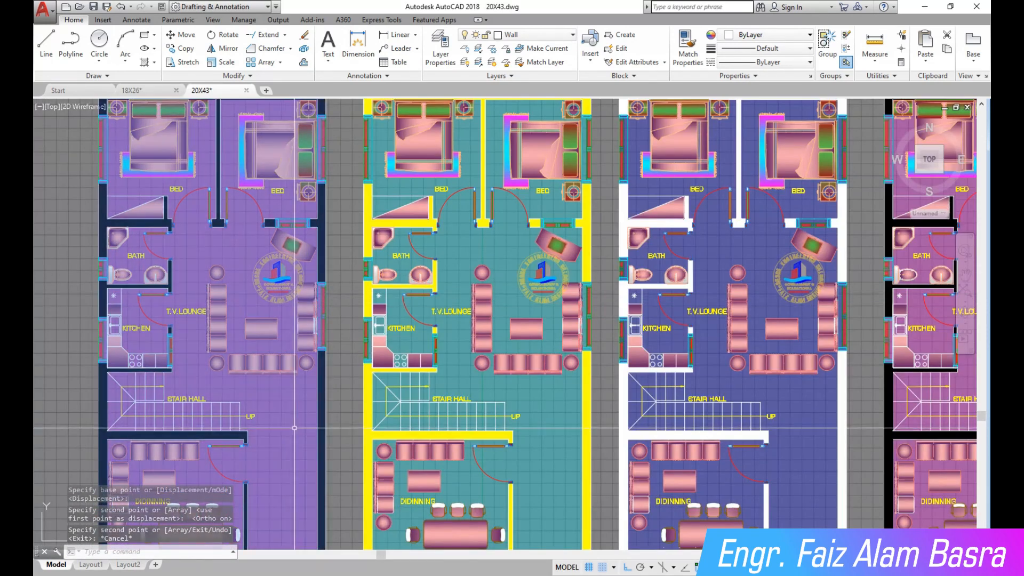
click(297, 262)
click(410, 49)
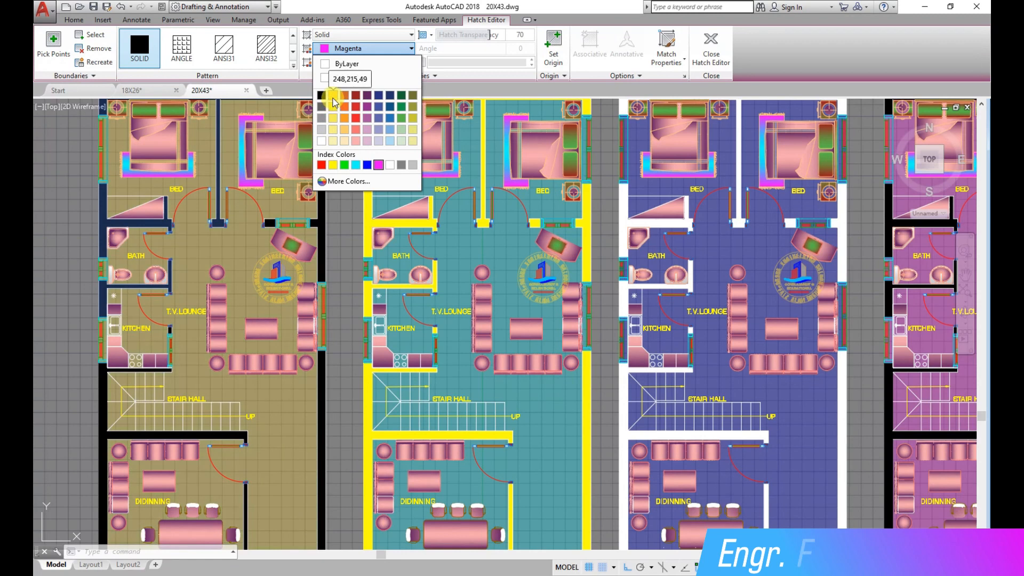
key(Escape)
scroll(428, 440, down, 2)
scroll(427, 440, up, 2)
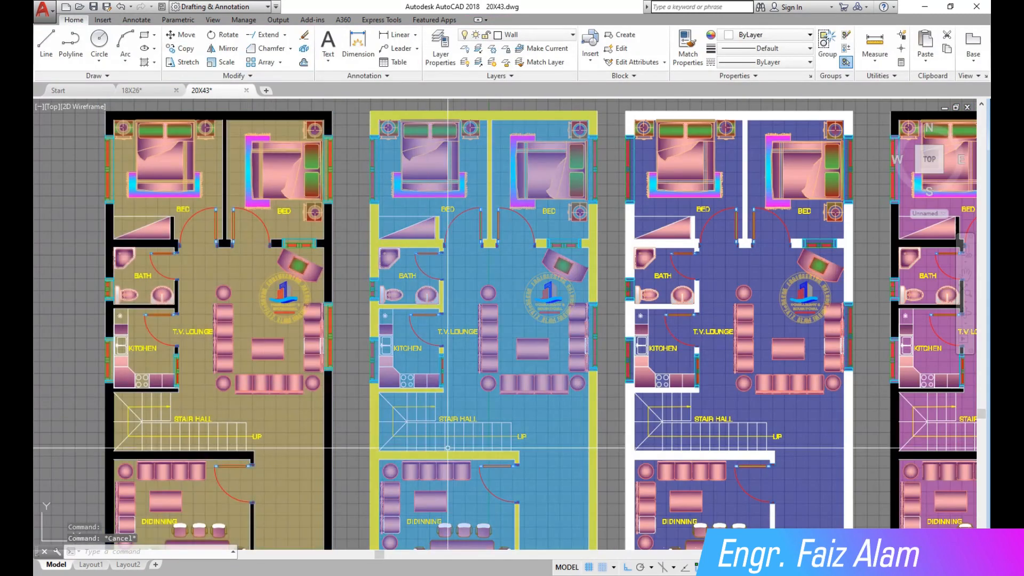
Change the cyan floor hatch of the western yellow-walled plan in the top row to dark green
click(428, 160)
click(411, 48)
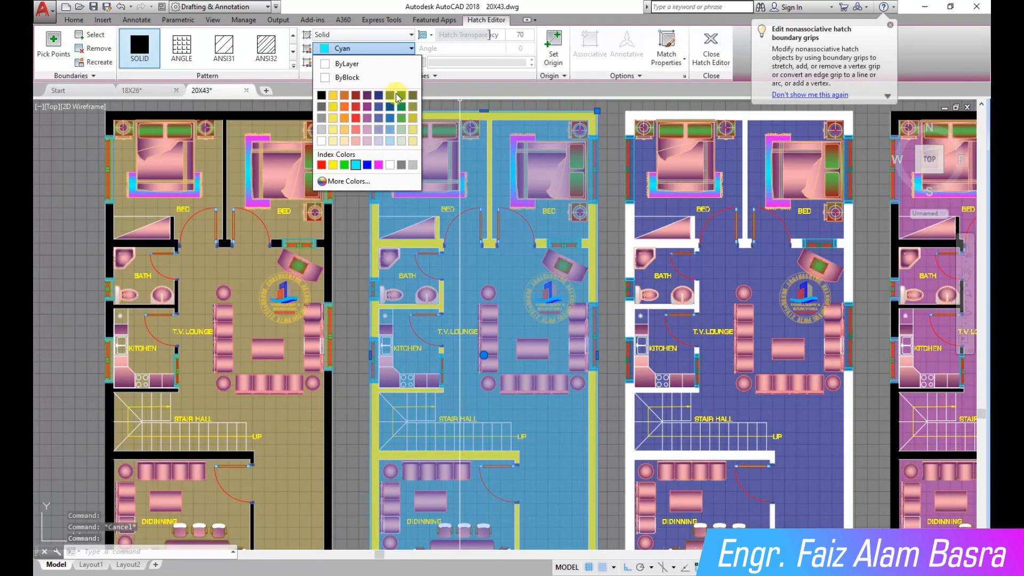
click(399, 95)
key(Escape)
scroll(444, 367, down, 2)
scroll(513, 435, up, 2)
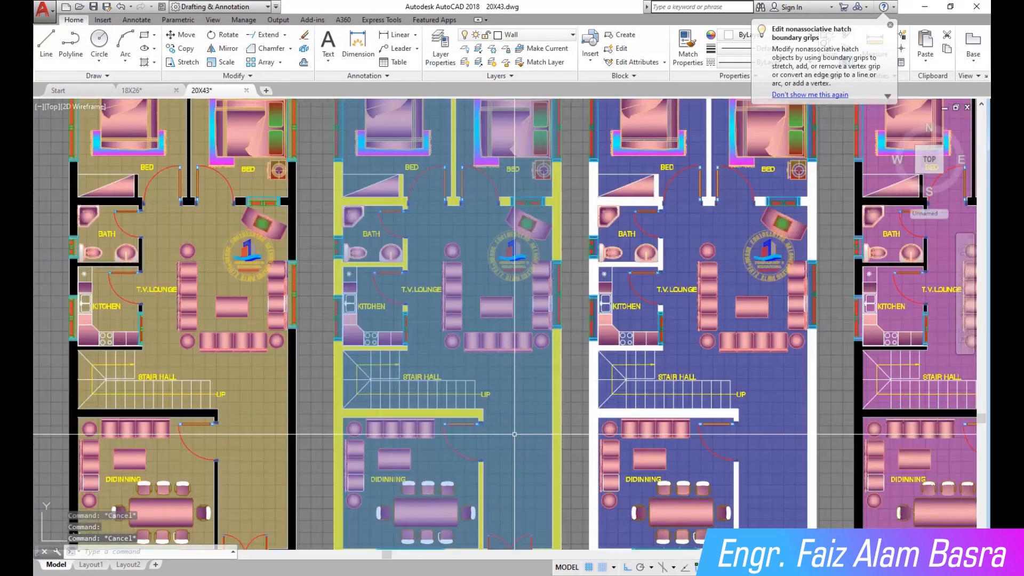
Change the blue floor hatch of the western white-walled plan in the top row to a dark grey tone
click(766, 463)
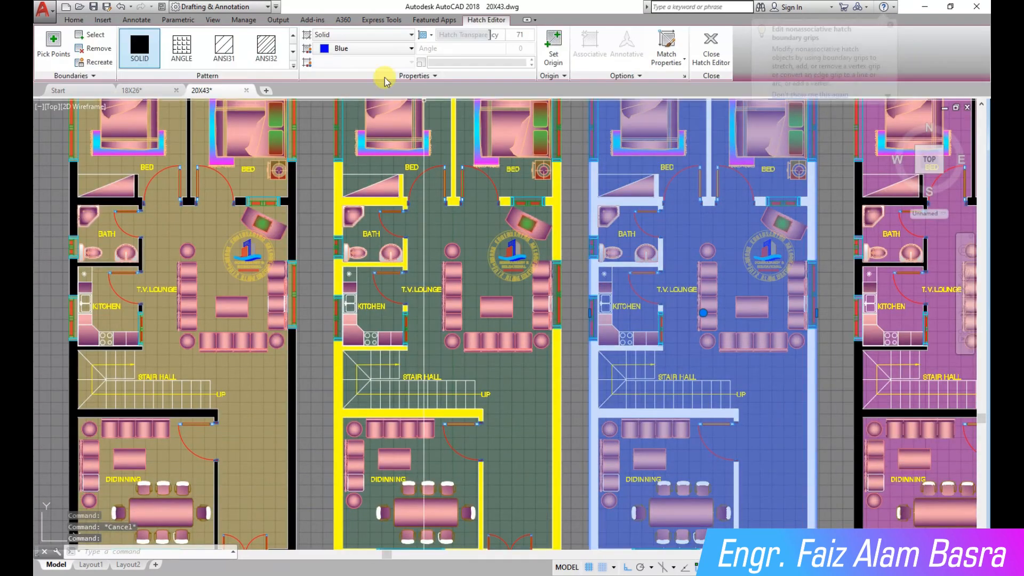
click(411, 48)
click(393, 165)
key(Escape)
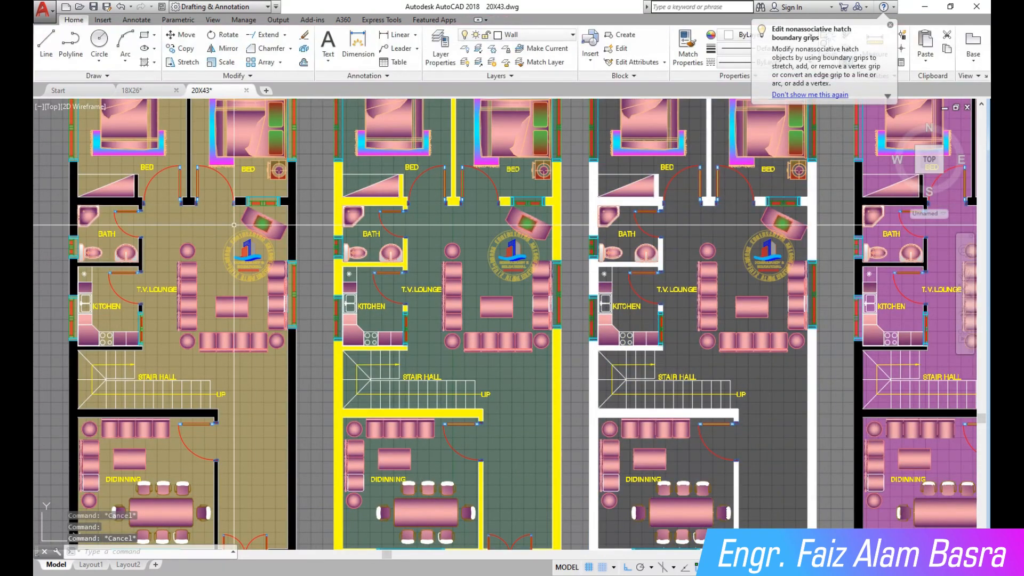
Examine the floor colours and wall contrast across the six top-row plans and the solid-filled plans below them
scroll(255, 232, down, 2)
scroll(604, 401, up, 2)
scroll(497, 488, down, 2)
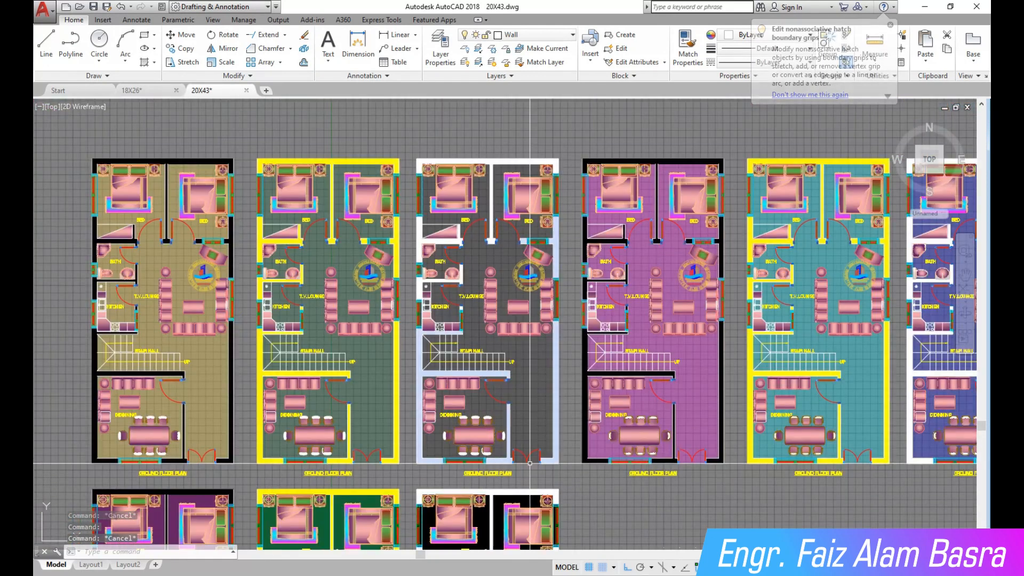
scroll(749, 361, up, 2)
scroll(412, 352, down, 2)
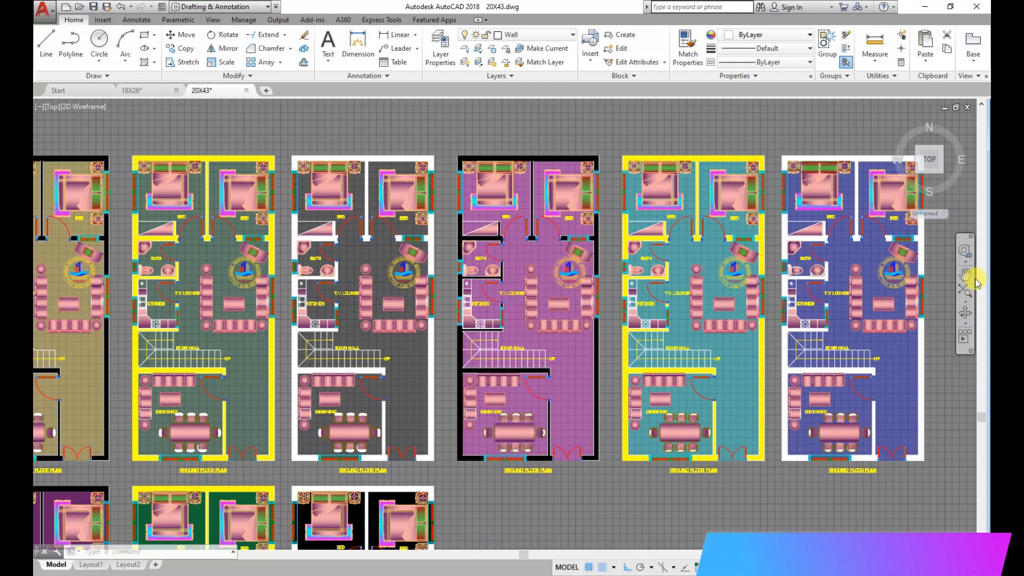
scroll(977, 282, up, 2)
drag(662, 324, 531, 400)
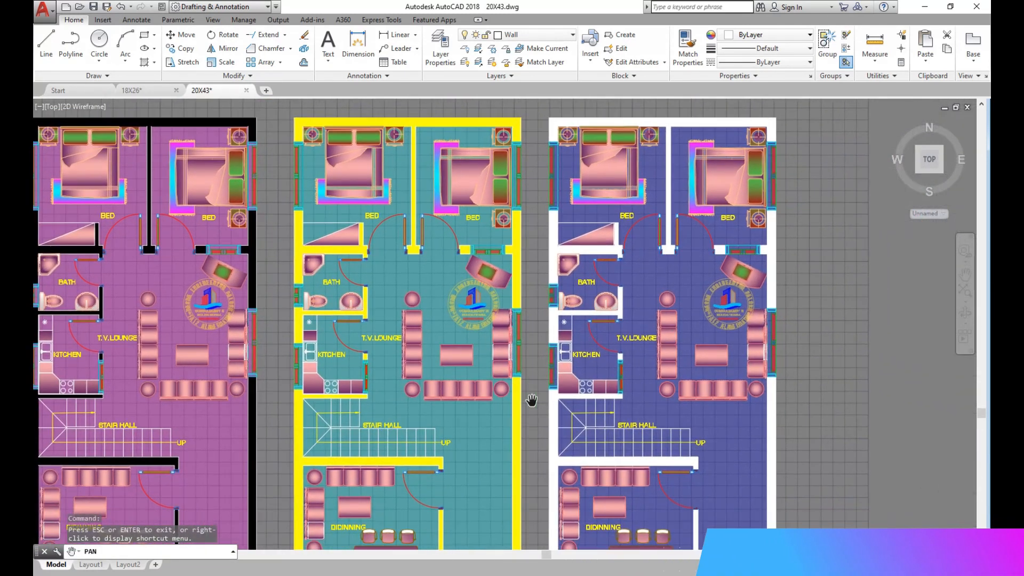
drag(256, 454, 580, 387)
drag(147, 389, 660, 452)
right_click(329, 365)
click(341, 373)
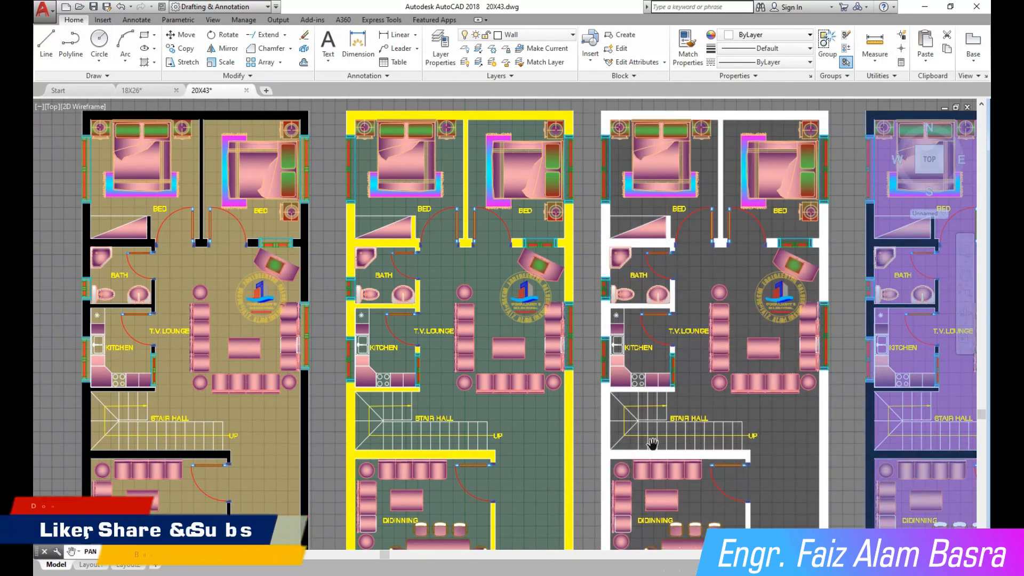
drag(595, 458, 605, 164)
mouse_move(570, 433)
mouse_down()
mouse_move(632, 204)
mouse_move(613, 194)
mouse_up()
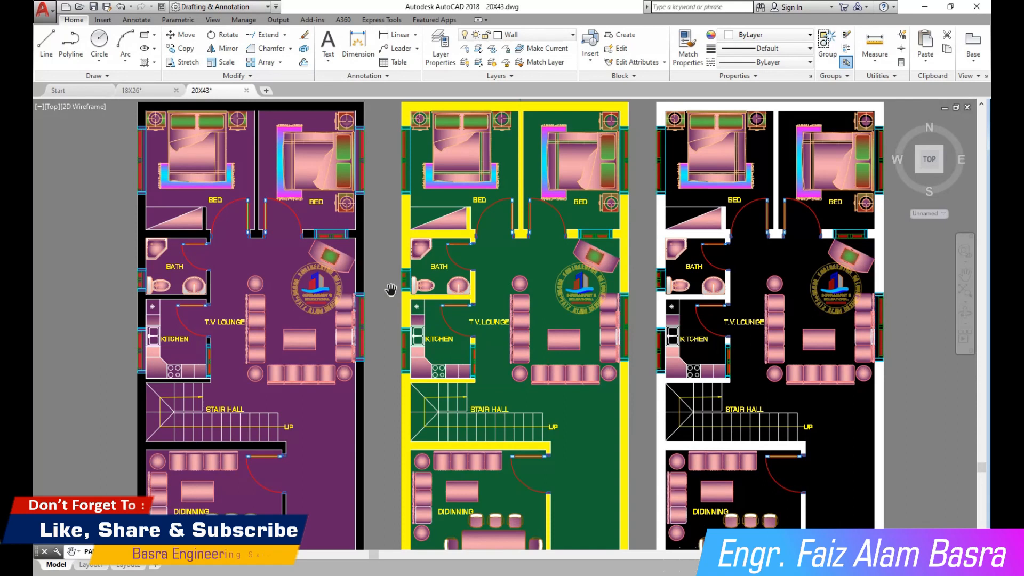
scroll(390, 290, down, 2)
drag(380, 315, 381, 429)
mouse_move(435, 279)
mouse_down()
mouse_move(409, 354)
mouse_move(325, 421)
mouse_move(226, 442)
mouse_up()
right_click(570, 445)
click(579, 451)
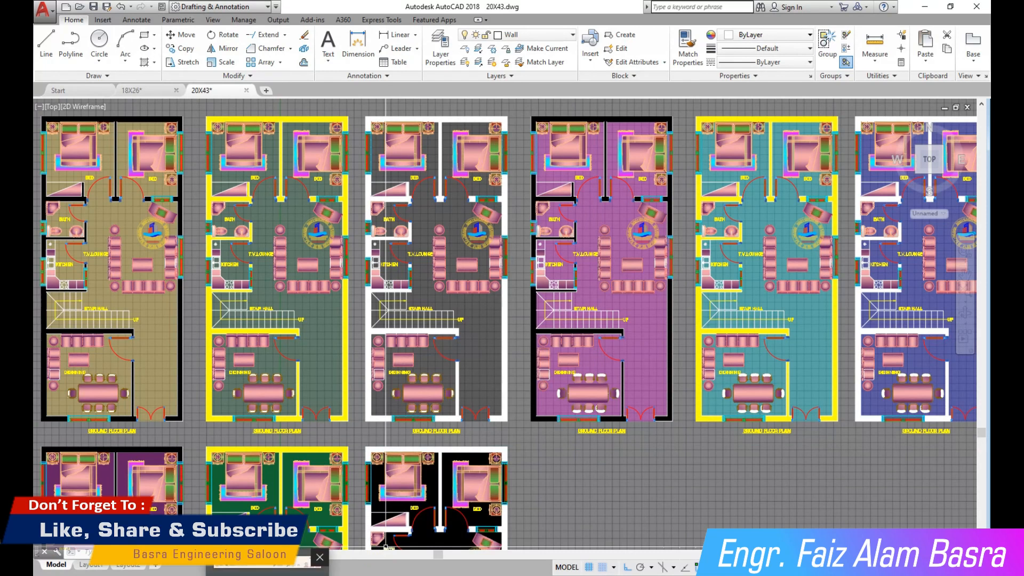
click(267, 573)
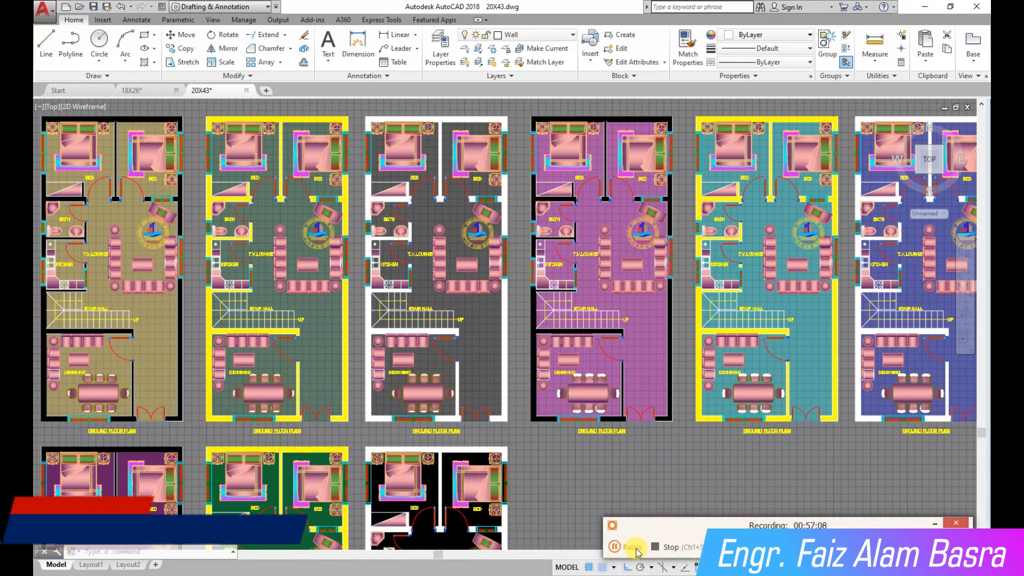